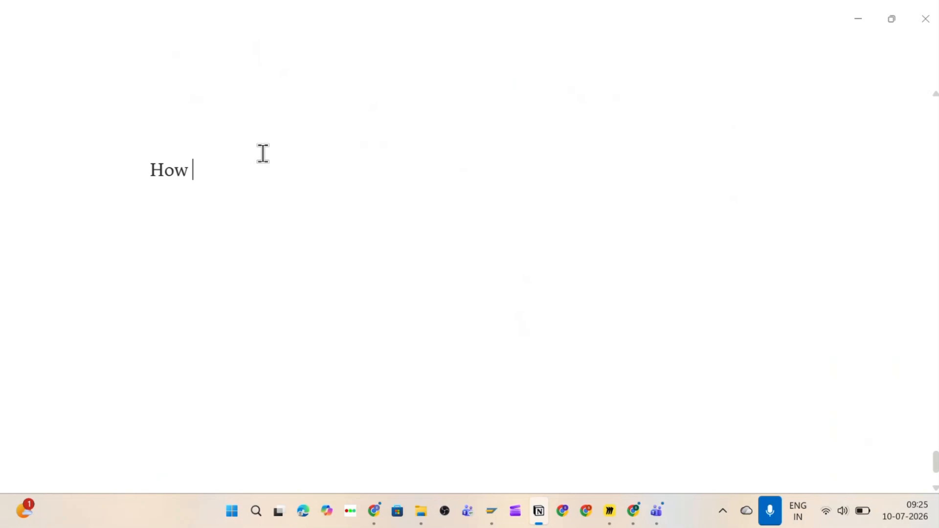
Complete the title line so it reads "How to Create a Material Master Record (MMR):" and start a new line below it.
type("Create o")
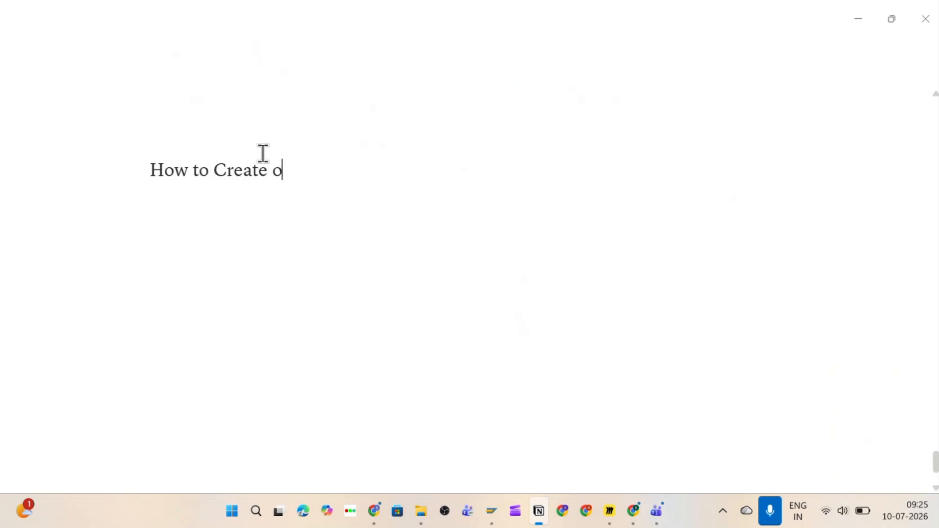
key("BackSpace")
type("a Material ")
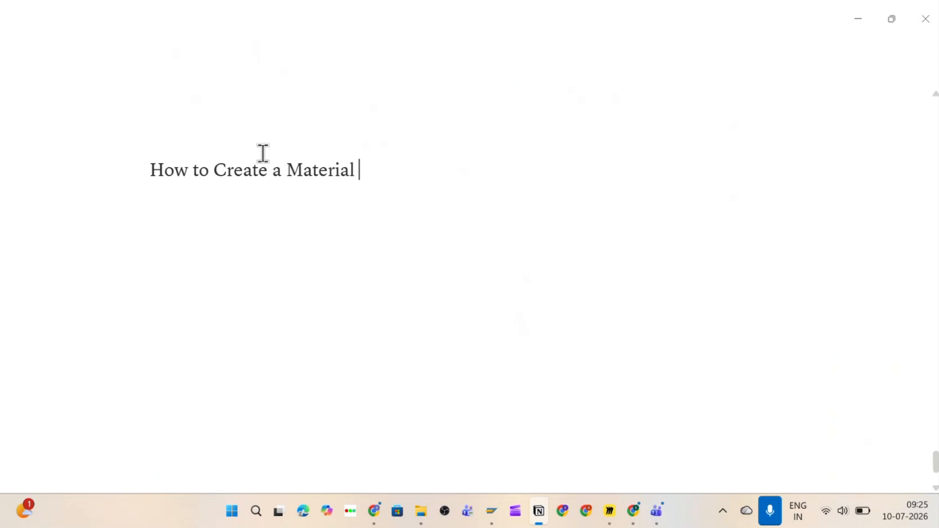
type("Master record")
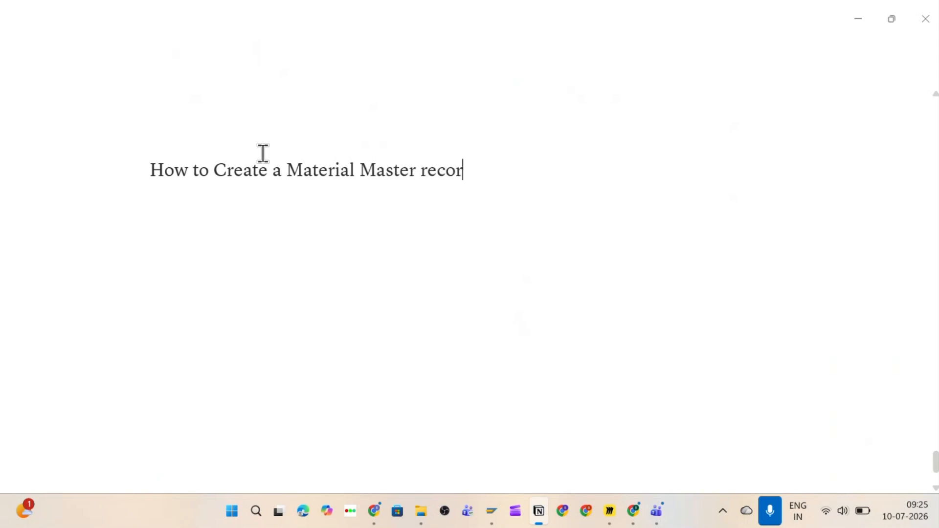
key("BackSpace")
key("BackSpace")
key("BackSpace")
key("BackSpace")
key("BackSpace")
key("BackSpace")
type("Record: ")
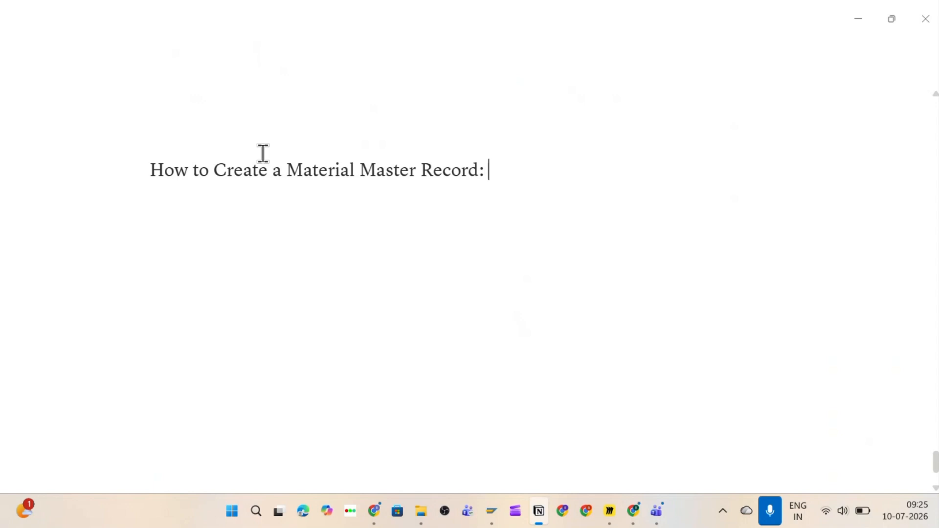
key("BackSpace")
key("BackSpace")
type(" (MMR")
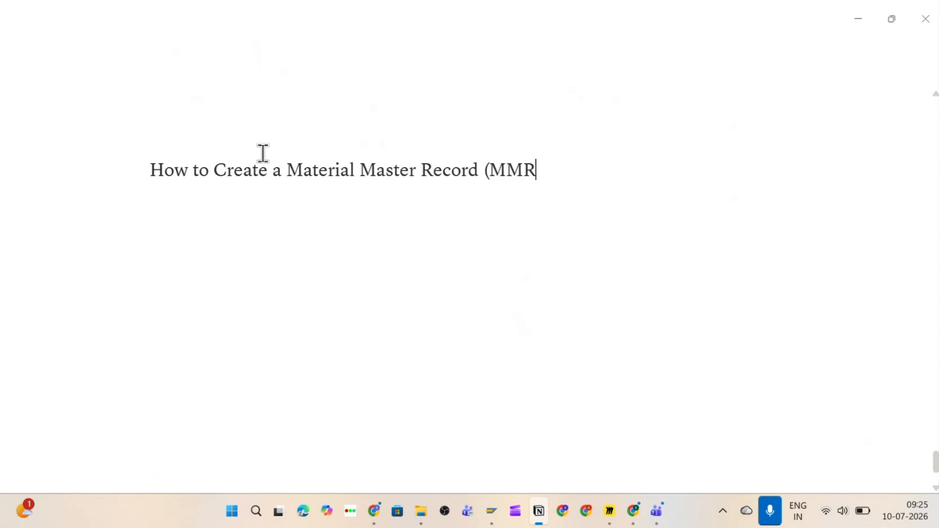
type("):")
key("Return")
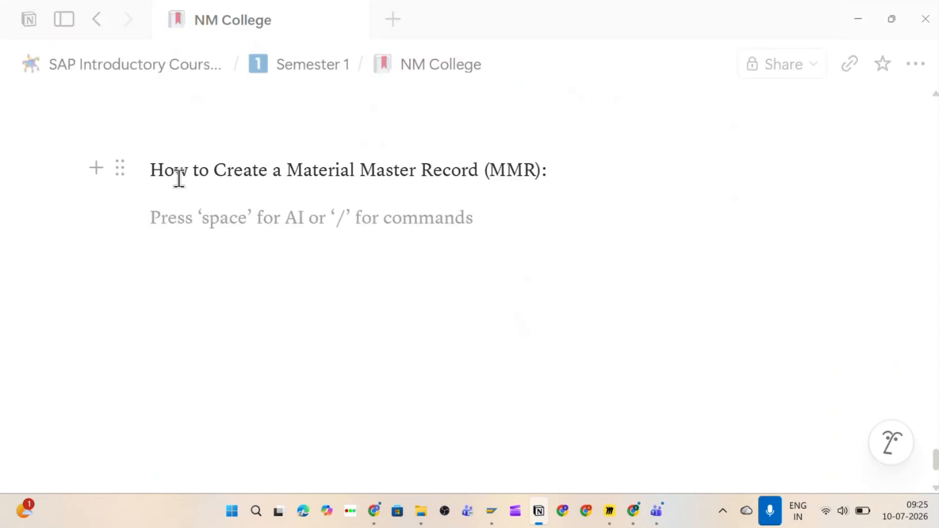
Turn the title line into a Heading 4 and colour its text blue.
left_click(119, 169)
mouse_move(337, 167)
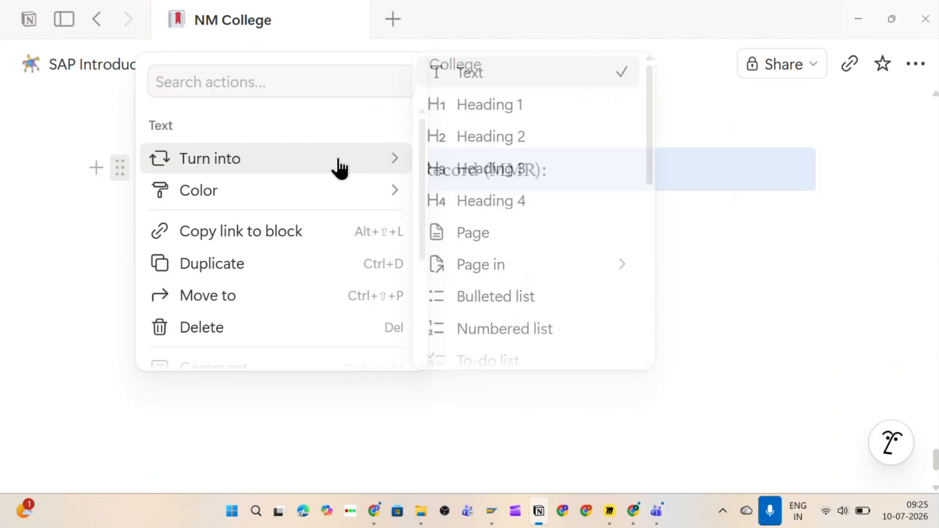
left_click(497, 208)
triple_click(381, 190)
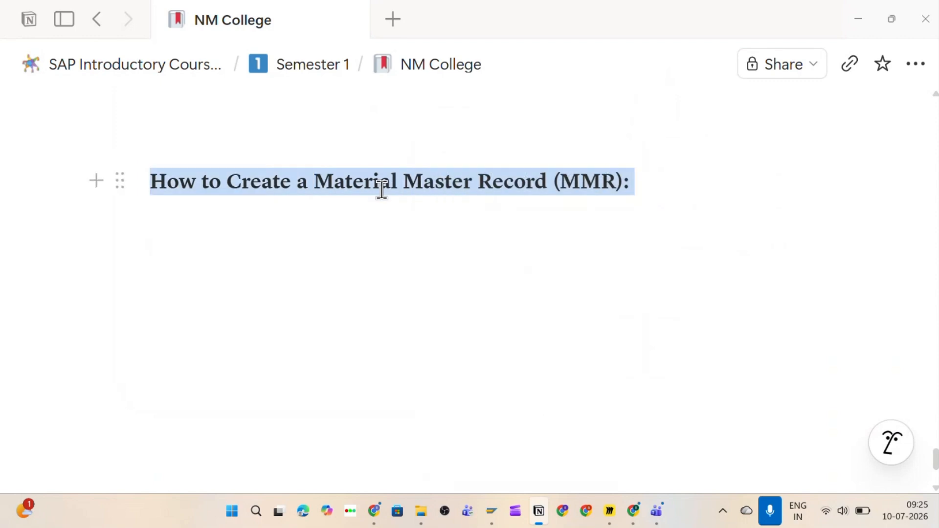
left_click(264, 221)
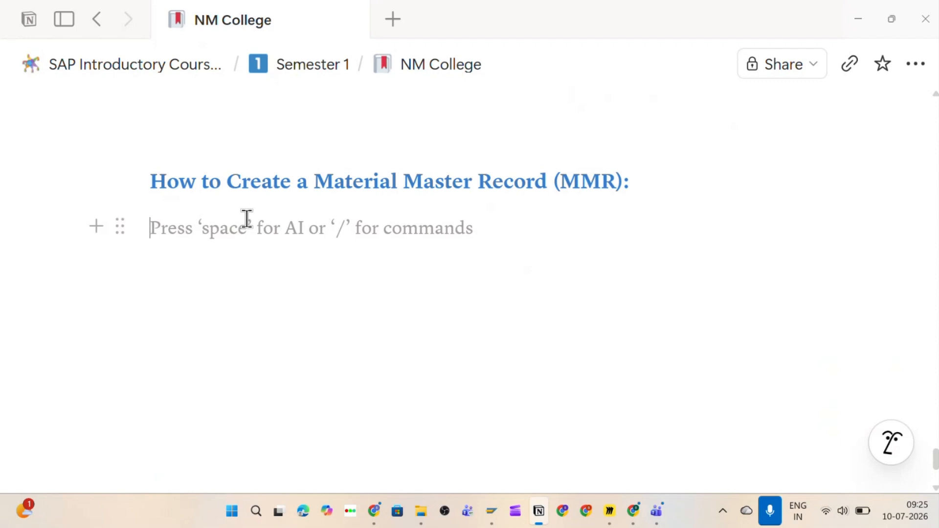
Write the line "→ Create a New Material Master Record → MM01" below the heading.
type("->")
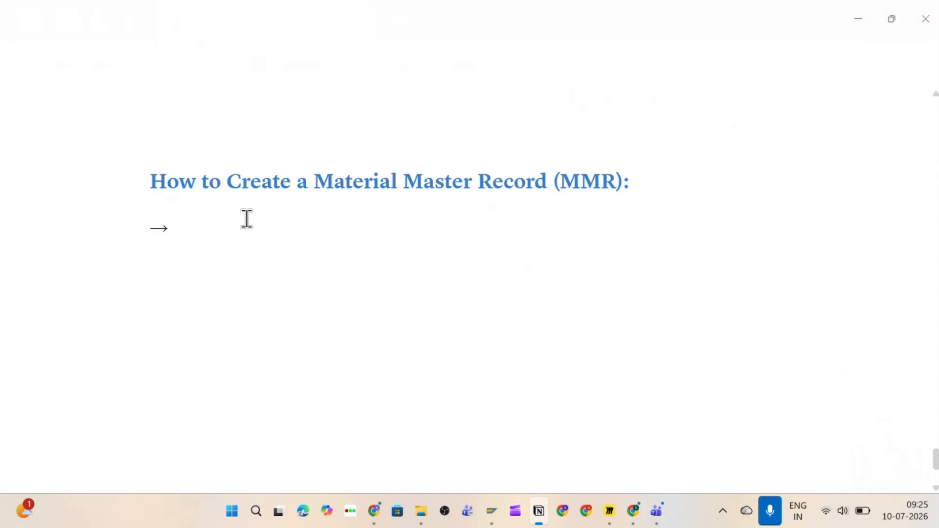
type("Create a New masterial")
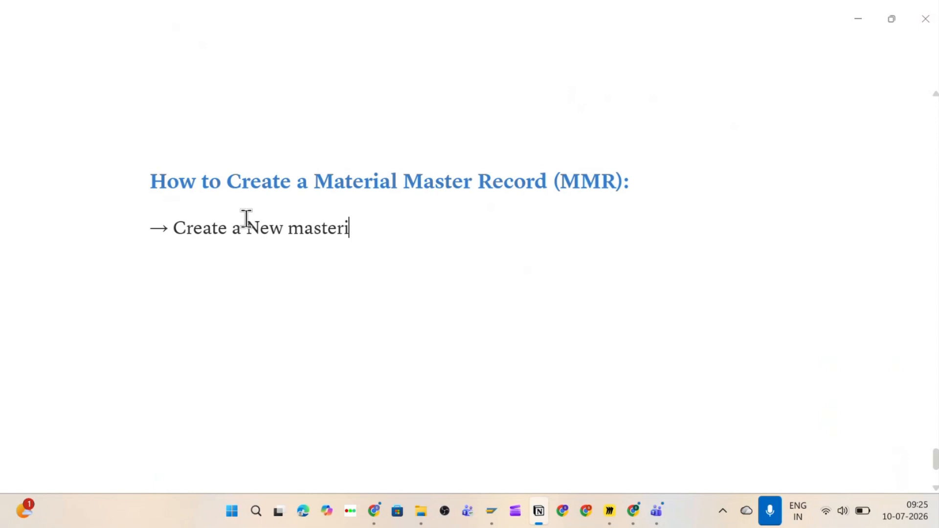
key("BackSpace")
key("BackSpace")
key("BackSpace")
key("BackSpace")
key("BackSpace")
key("BackSpace")
key("BackSpace")
key("BackSpace")
key("BackSpace")
key("BackSpace")
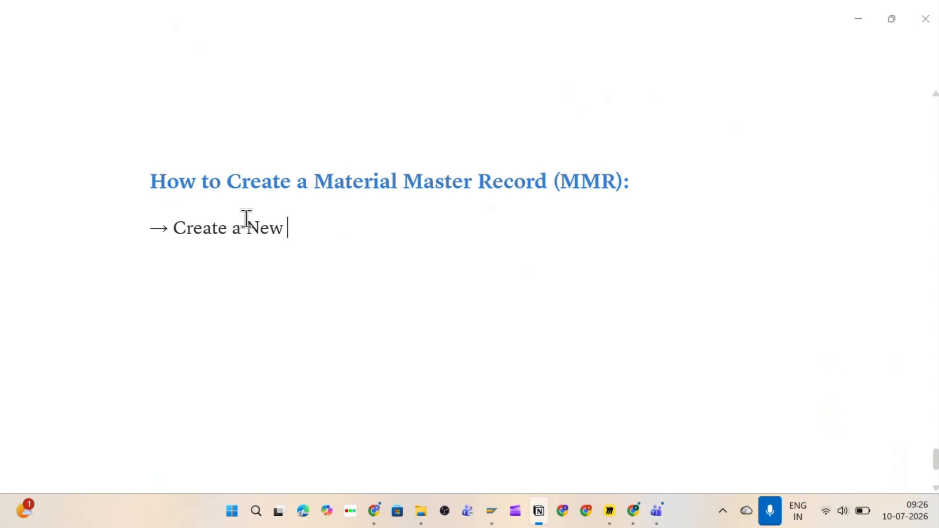
type("Material ")
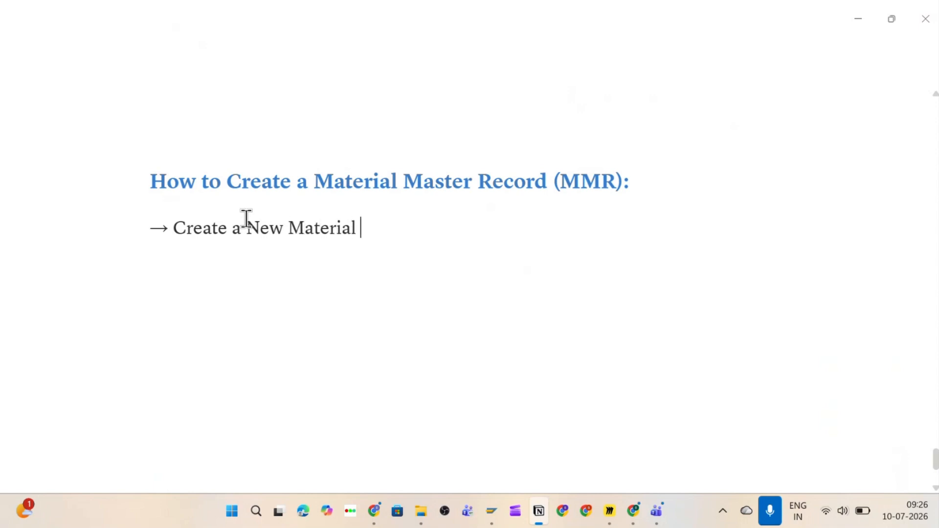
type("Master record")
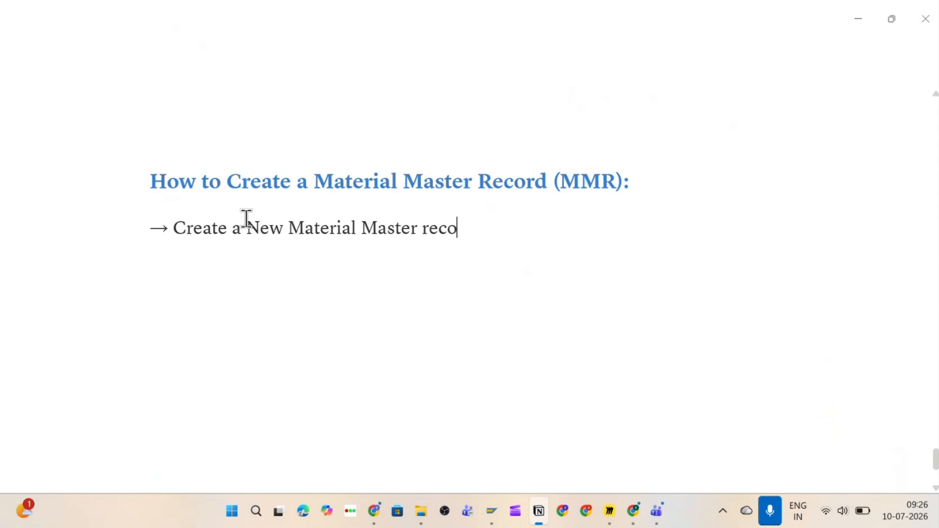
key("BackSpace")
key("BackSpace")
key("BackSpace")
key("BackSpace")
key("BackSpace")
key("BackSpace")
key("BackSpace")
type("Record ")
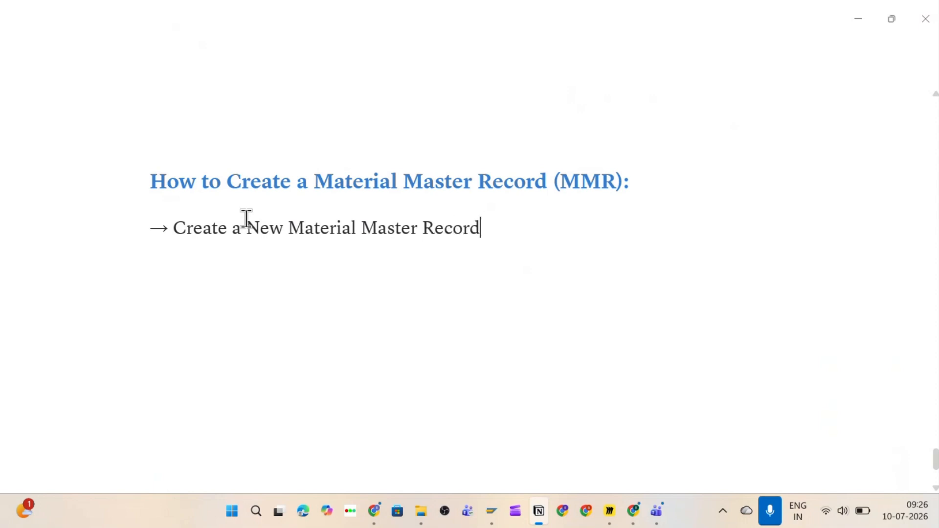
type("-> MM01")
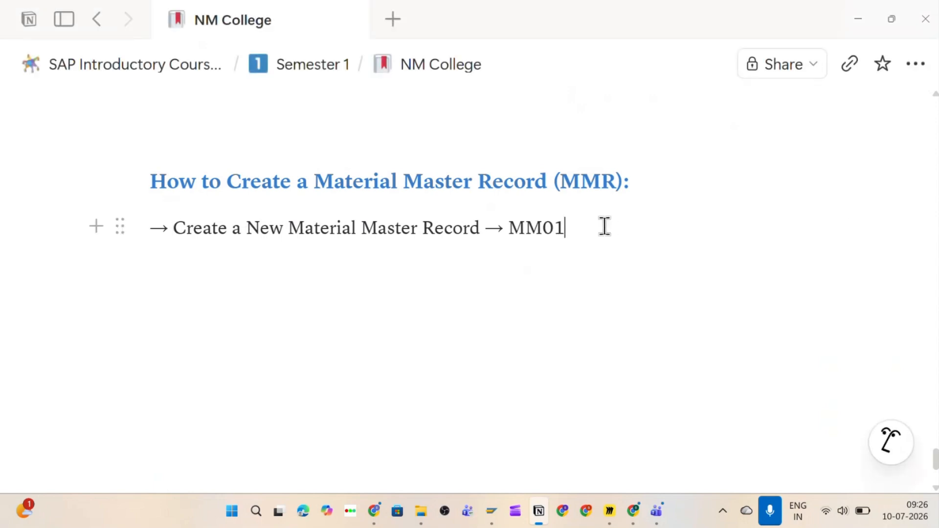
key("Return")
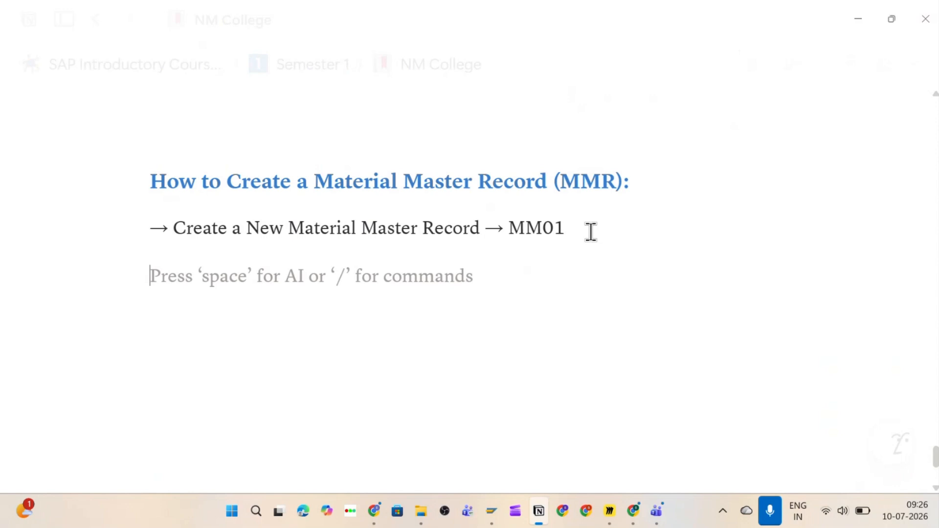
Remove the leading arrow from the MM01 line and turn the line into a bulleted list item.
left_click(174, 229)
key("BackSpace")
key("BackSpace")
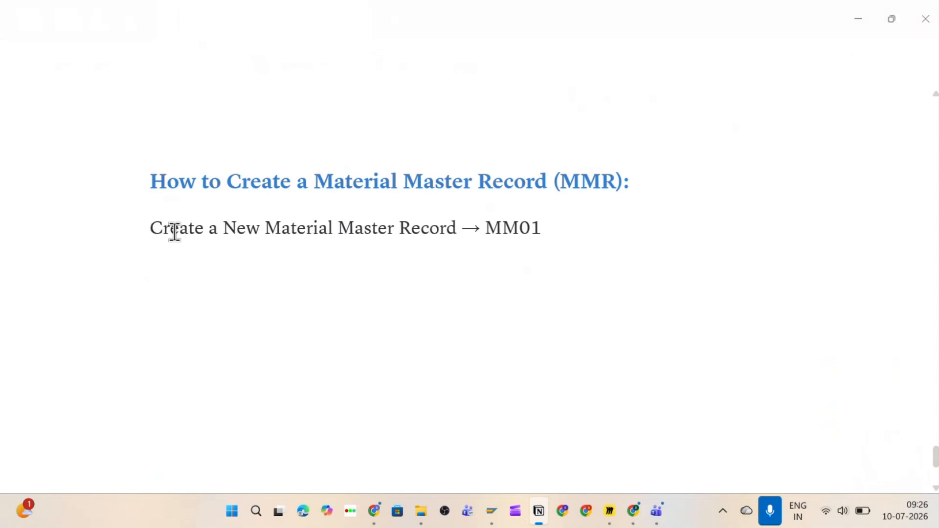
left_click(119, 233)
mouse_move(314, 174)
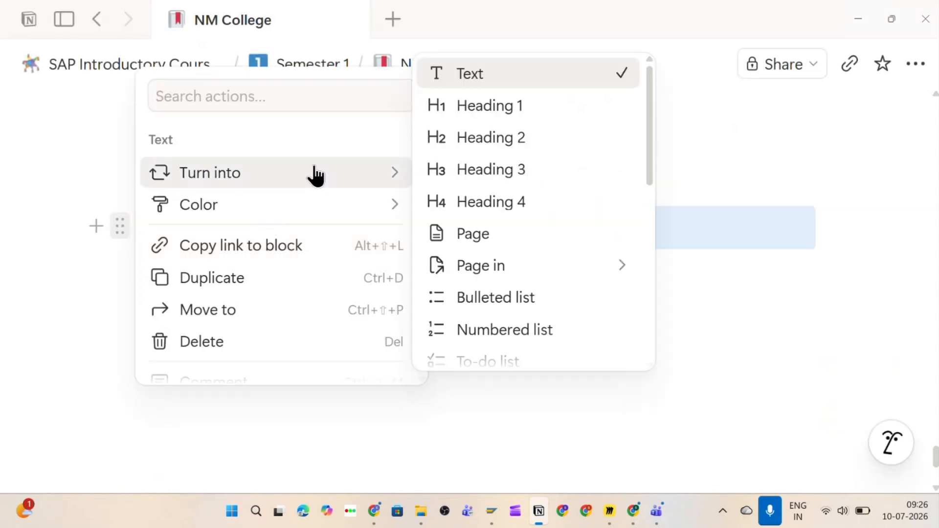
mouse_move(526, 266)
left_click(465, 298)
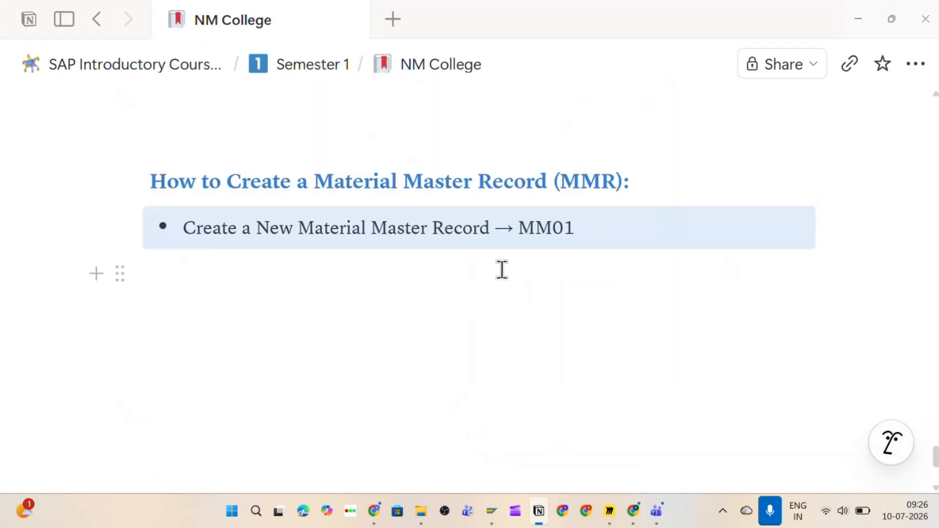
Add a second bullet reading "Modify or Change any existing master record".
left_click(608, 234)
key("Return")
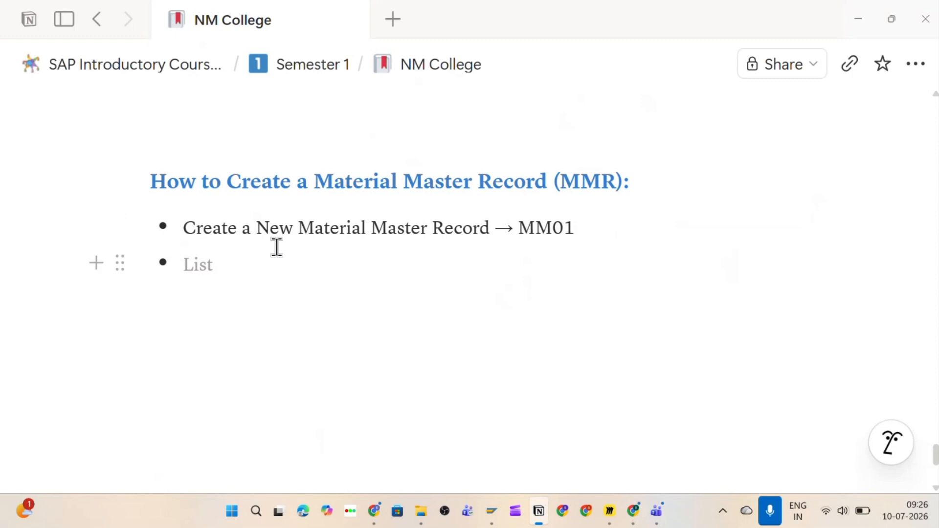
type("Modif")
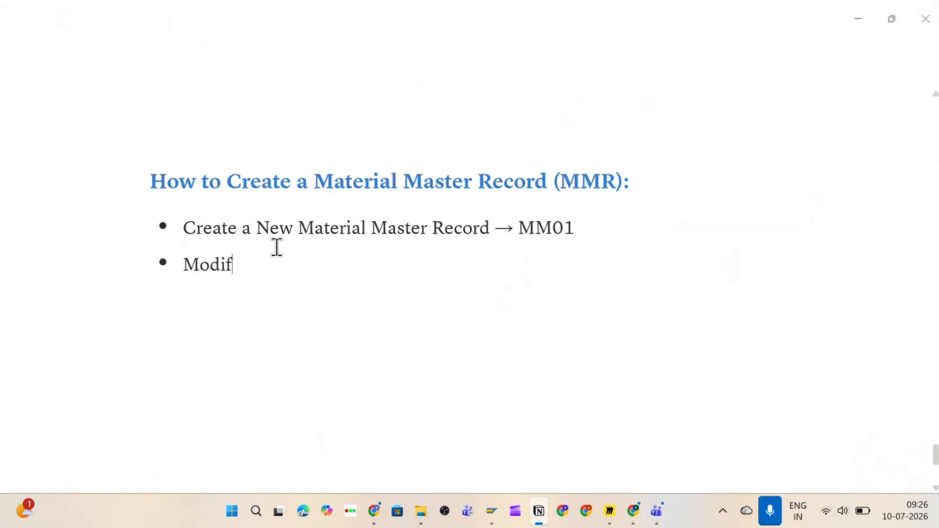
type("y or Chnages")
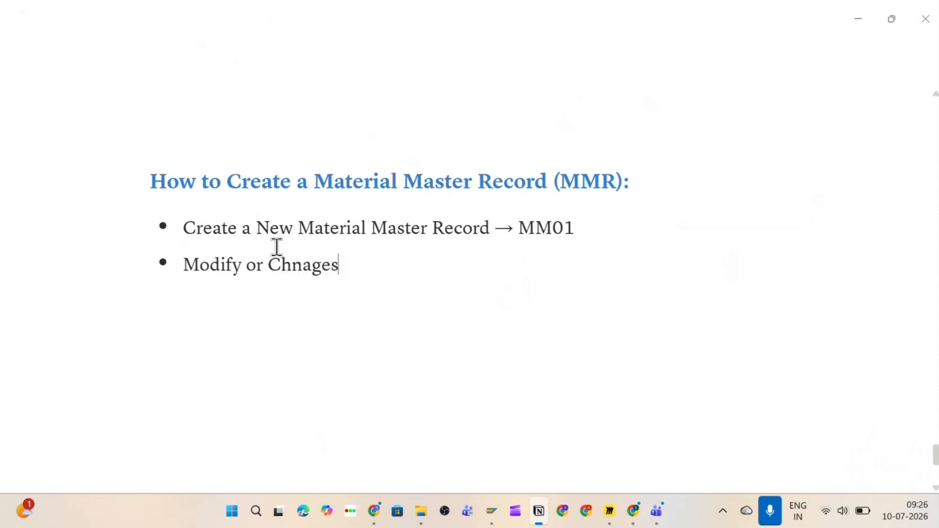
key("BackSpace")
key("BackSpace")
key("BackSpace")
key("BackSpace")
key("BackSpace")
type("anges a")
key("BackSpace")
key("BackSpace")
key("BackSpace")
type("any exi")
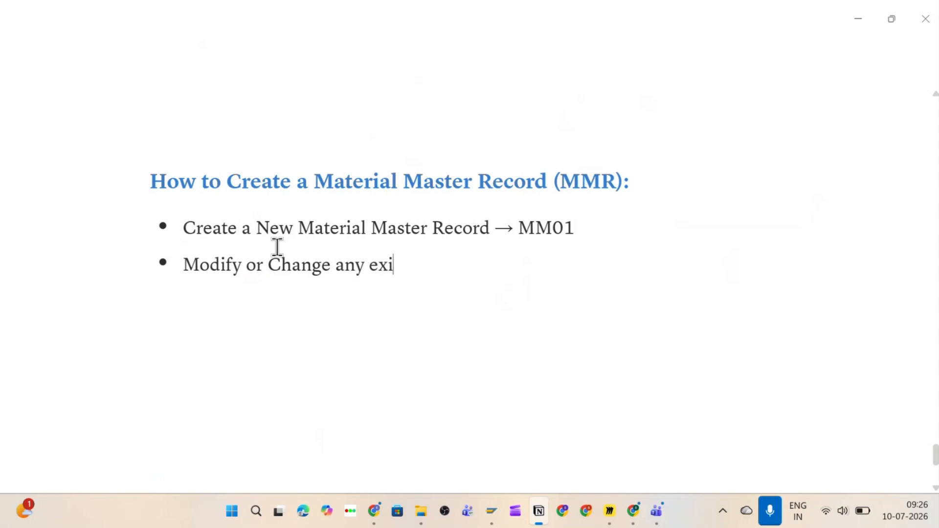
type("sting master")
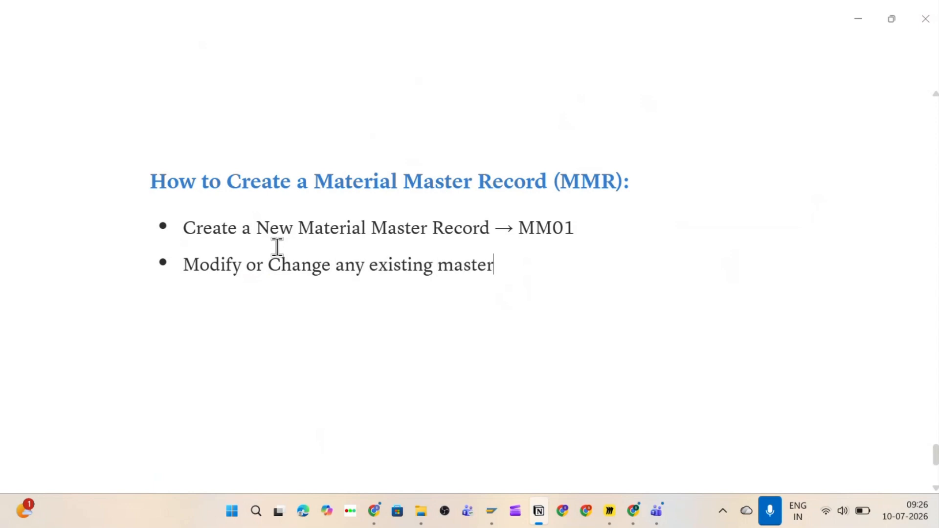
type(" record")
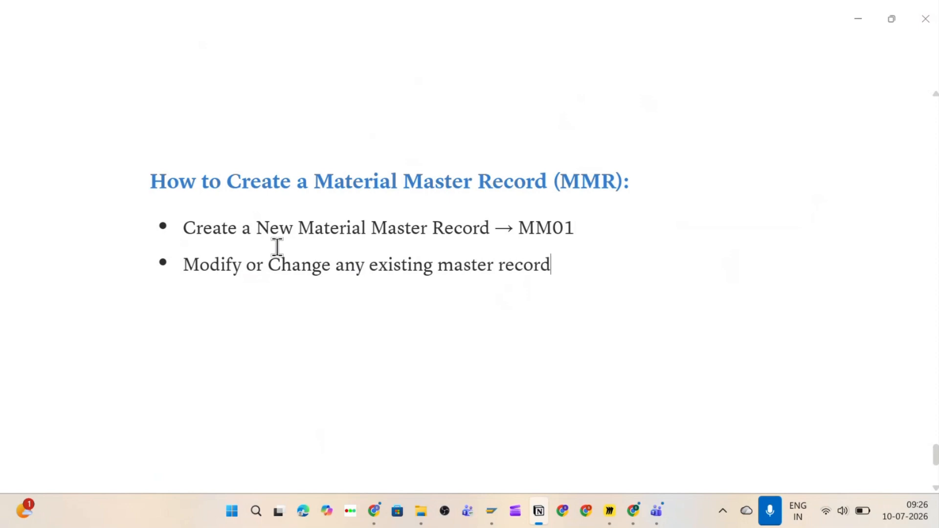
Insert "Material" before "master record" in the second bullet and capitalise the phrase as "Material Master Record".
left_click(440, 264)
type("Ma")
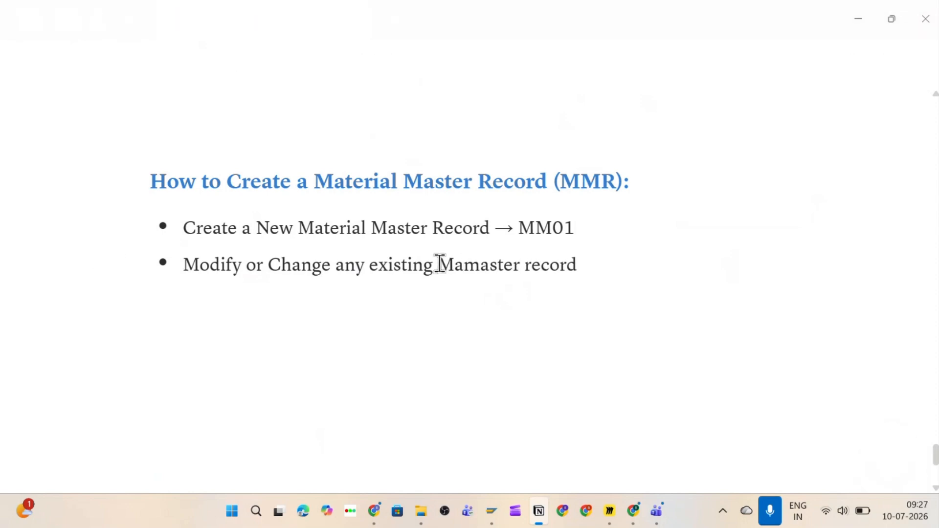
type("terisla")
key("BackSpace")
key("BackSpace")
key("BackSpace")
key("BackSpace")
type("a")
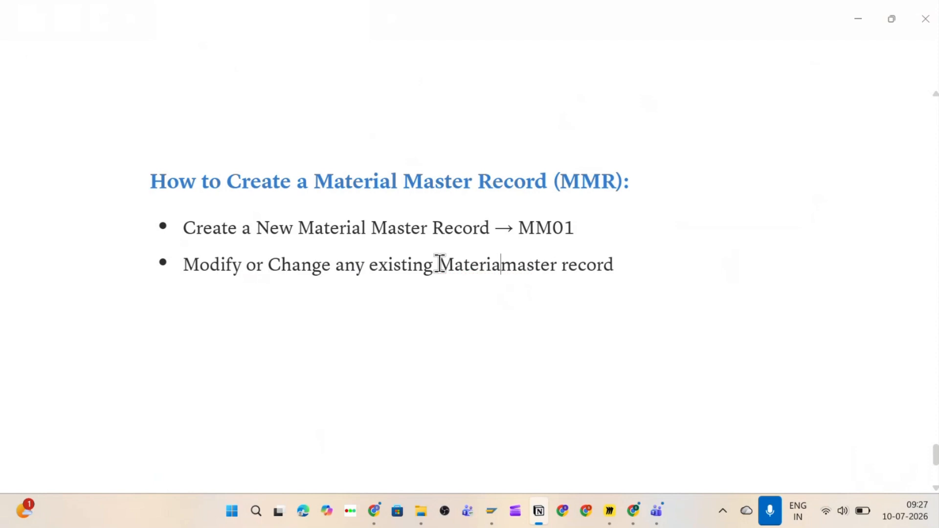
type("l")
key("Delete")
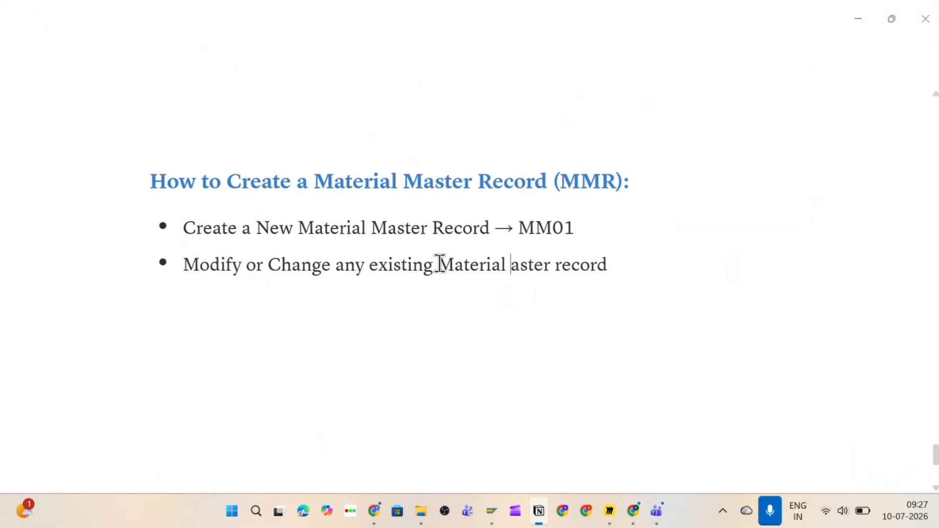
type("M")
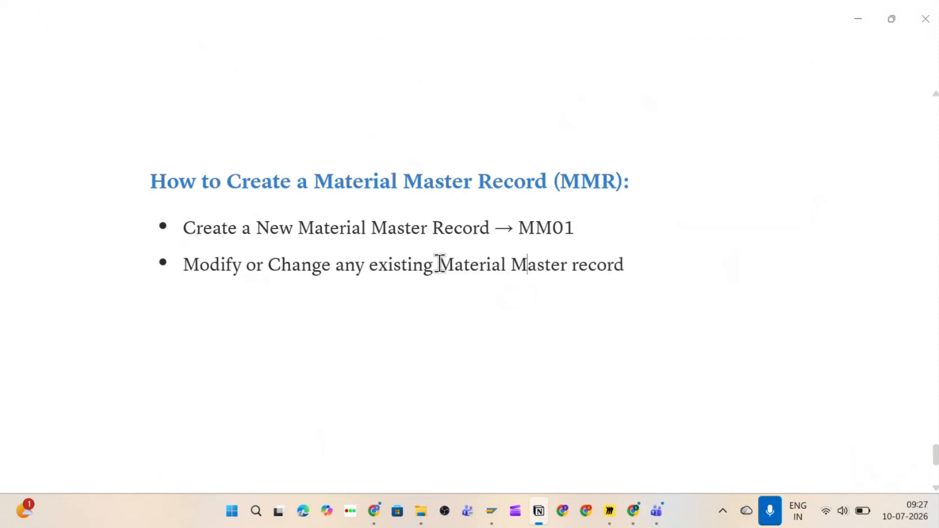
left_click(578, 265)
key("Delete")
type("R")
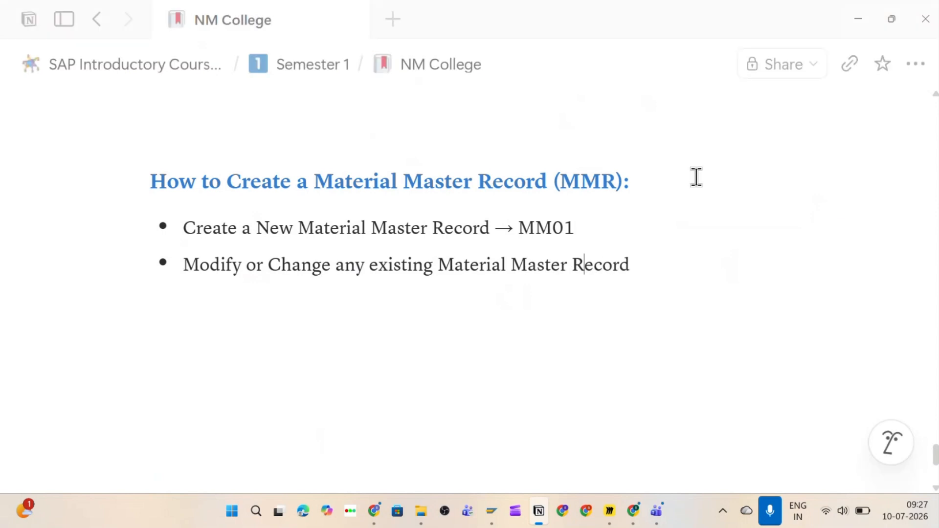
Append "→ MM02" to the end of the second bullet.
left_click(687, 254)
type("-> 0")
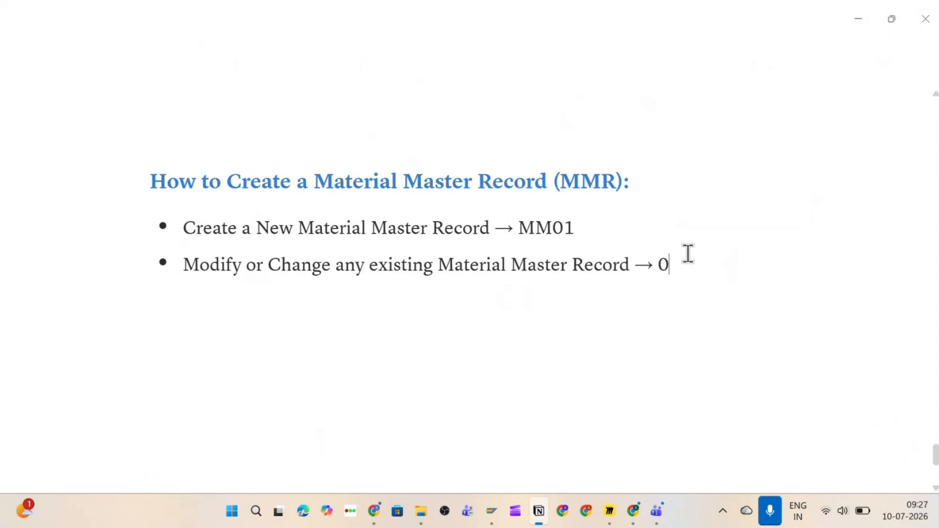
key("BackSpace")
type("MM02")
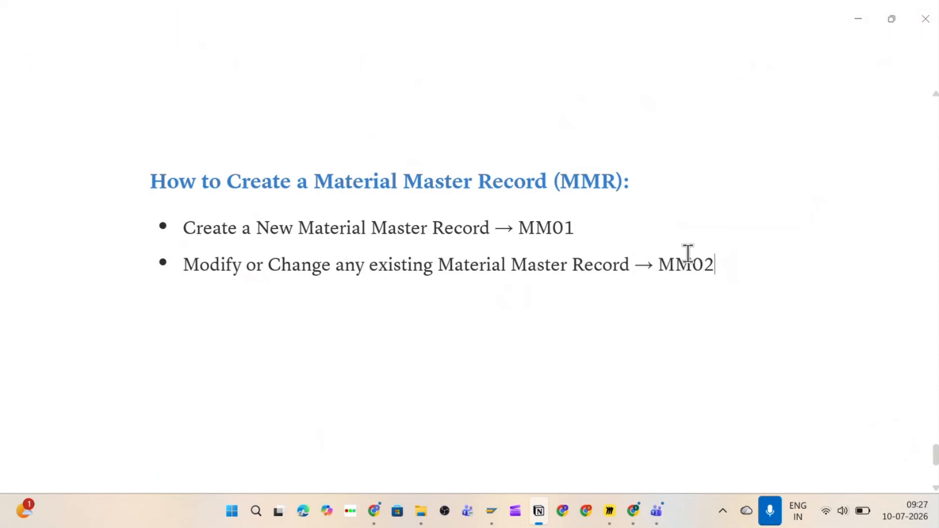
Add a third bullet reading "Display Material Master Record → MM03", reusing the wording of the first bullet.
key("Return")
type("Display")
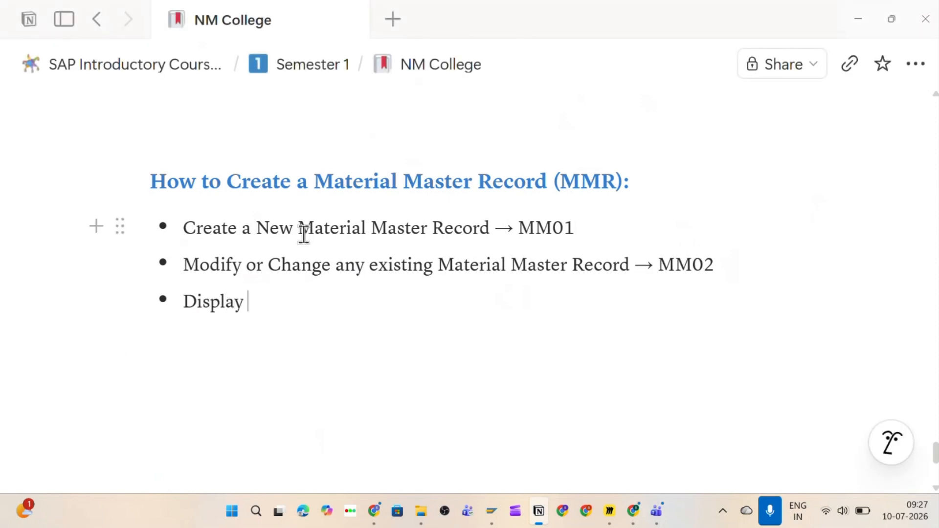
left_click_drag(299, 230, 567, 237)
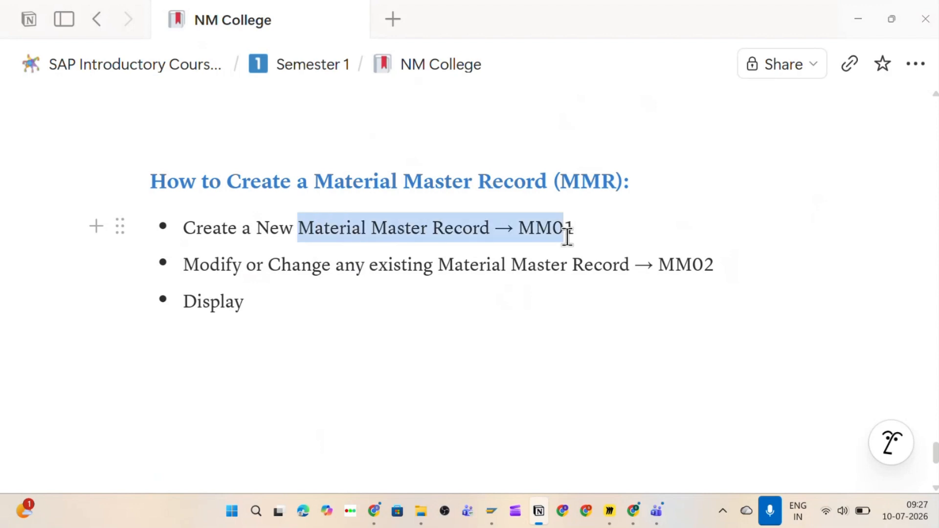
key("ctrl+c")
left_click(323, 298)
key("ctrl+v")
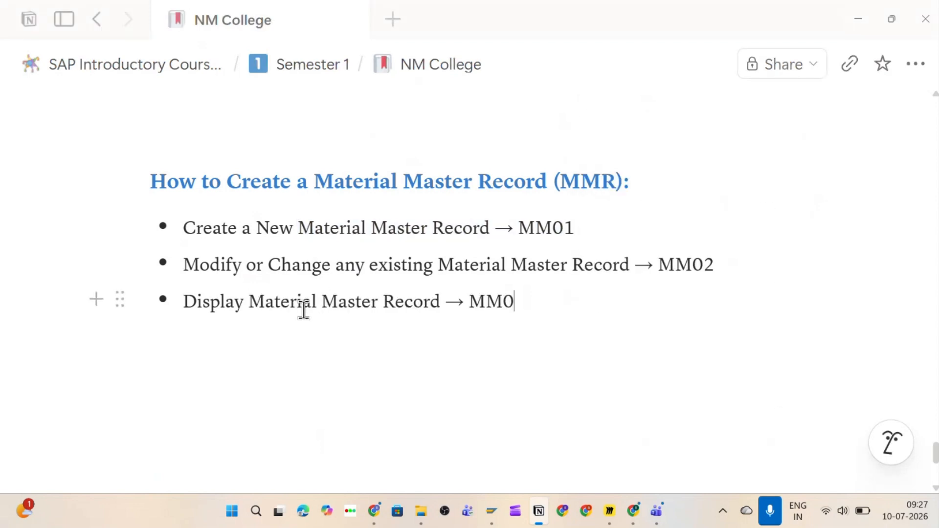
type("3")
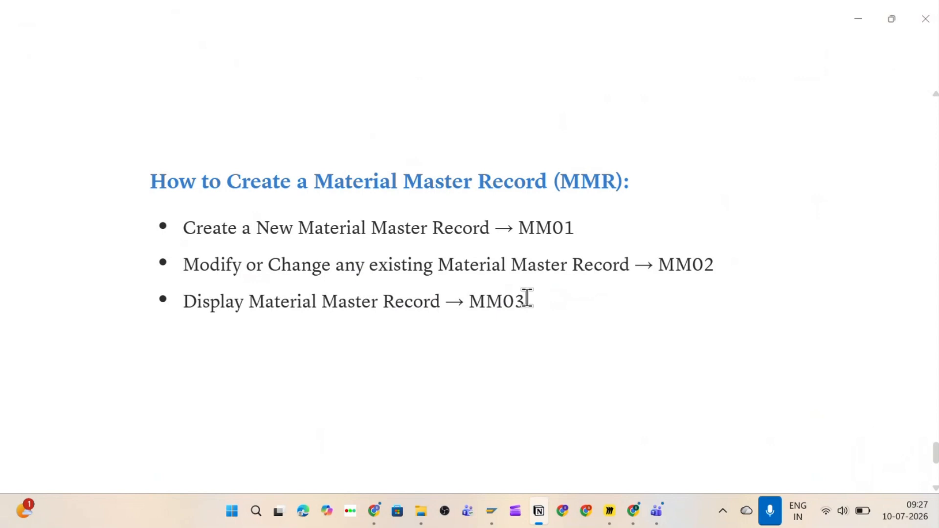
Add a fourth bullet reading "List of Material Master Record".
key("Return")
type("List")
type("of M")
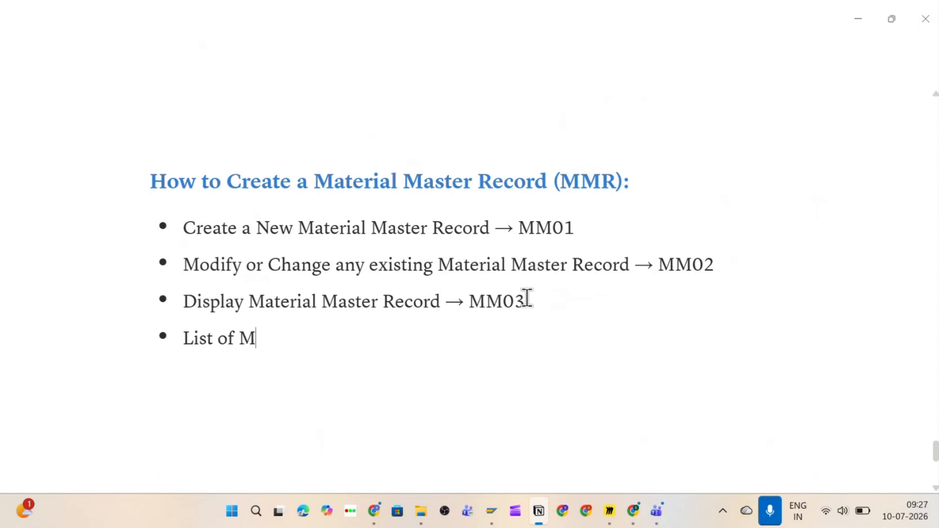
type("aterial Recor")
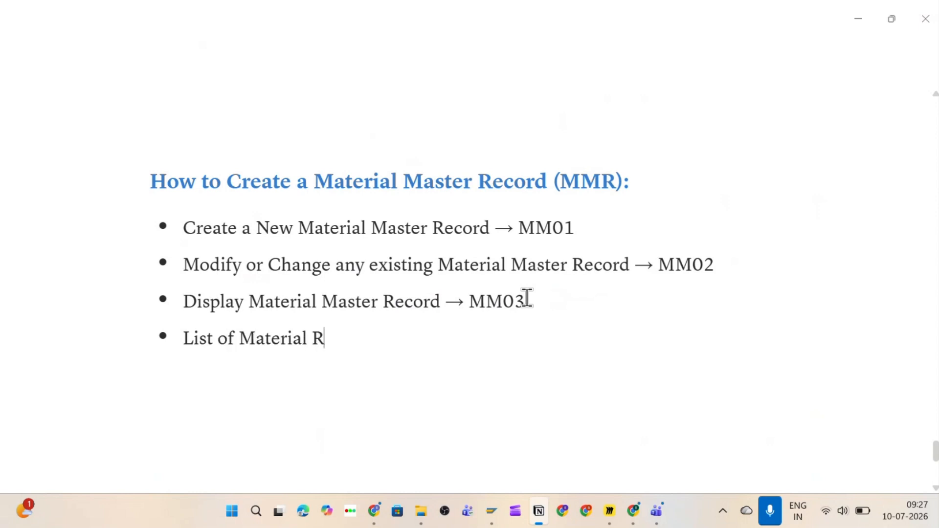
key("BackSpace")
key("BackSpace")
key("BackSpace")
key("BackSpace")
key("BackSpace")
type("<")
key("BackSpace")
type("Mastr")
key("BackSpace")
type("er")
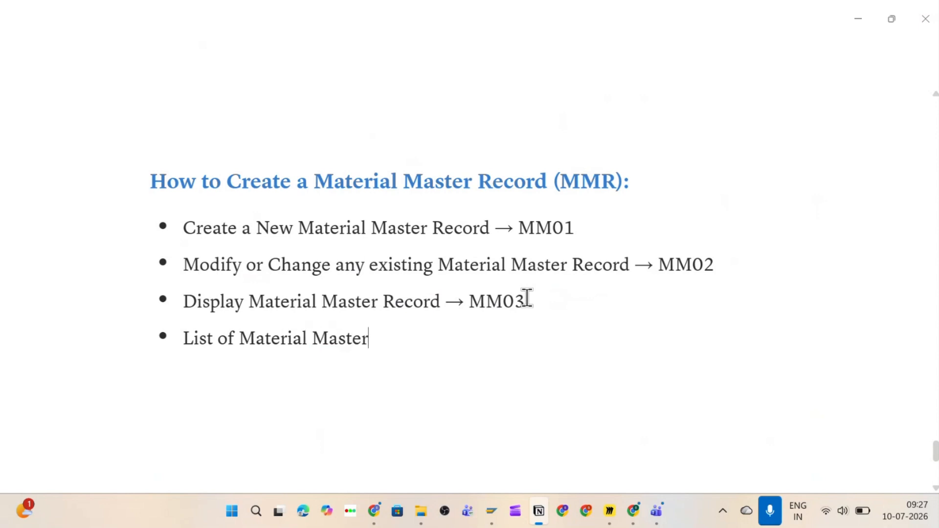
type(" Record")
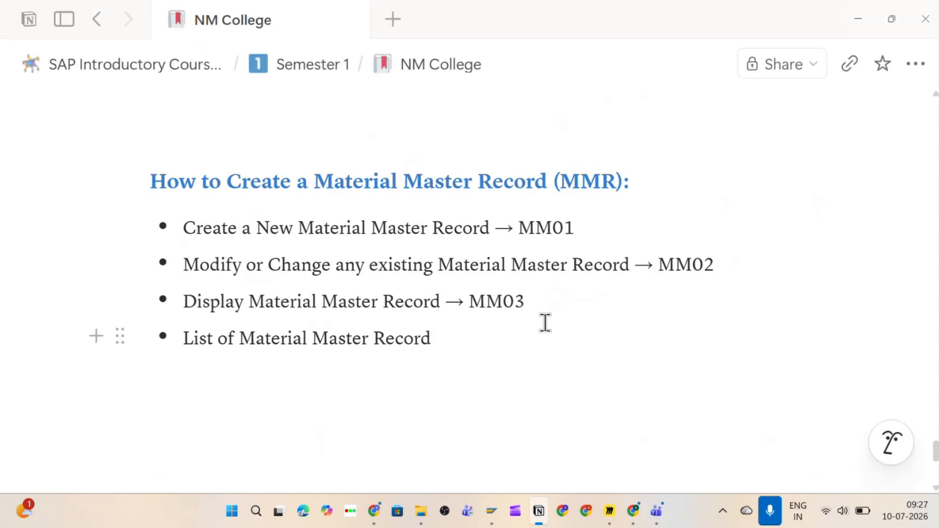
Make "Record" plural in the fourth bullet and append "→ MM60".
type("s ->")
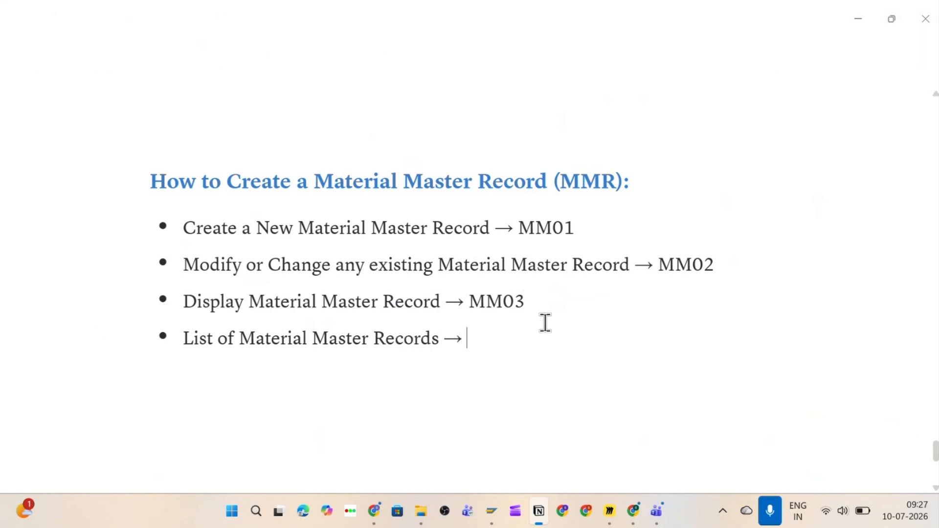
type(" MM60")
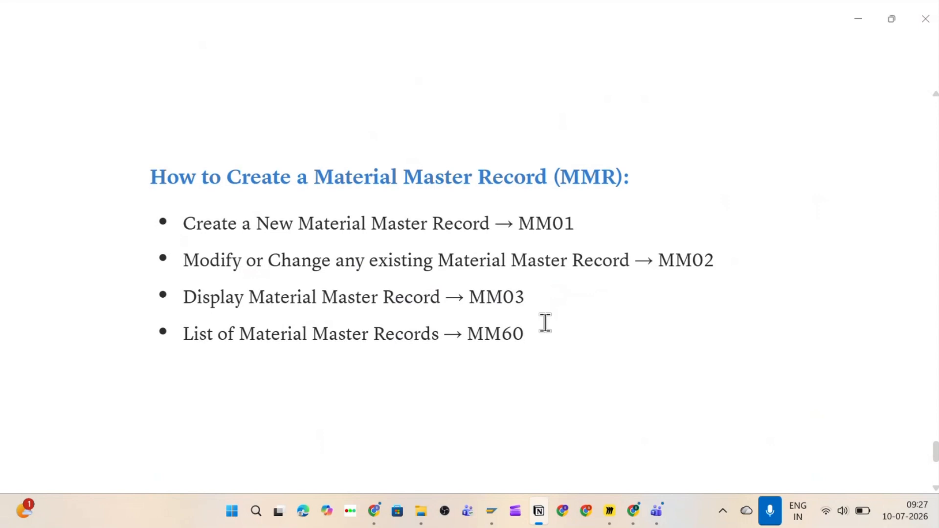
scroll(546, 323, "down", 1)
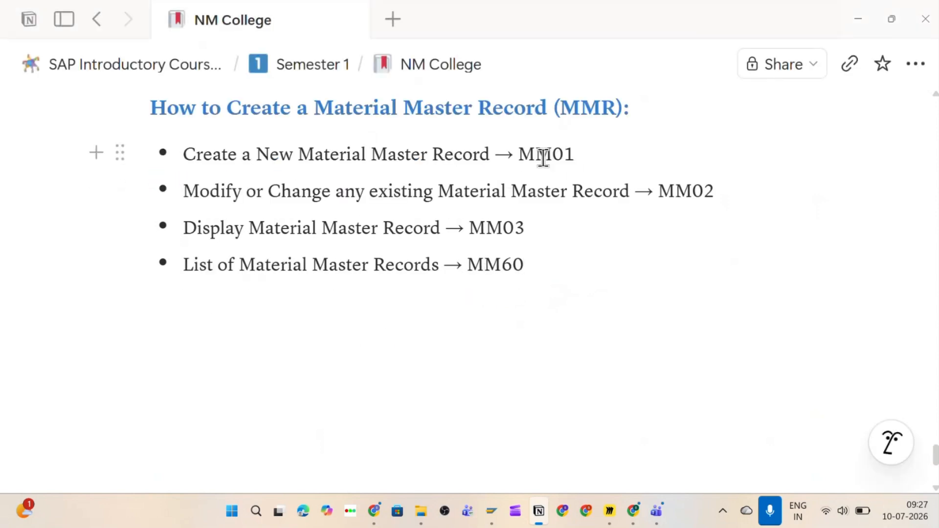
scroll(491, 159, "up", 1)
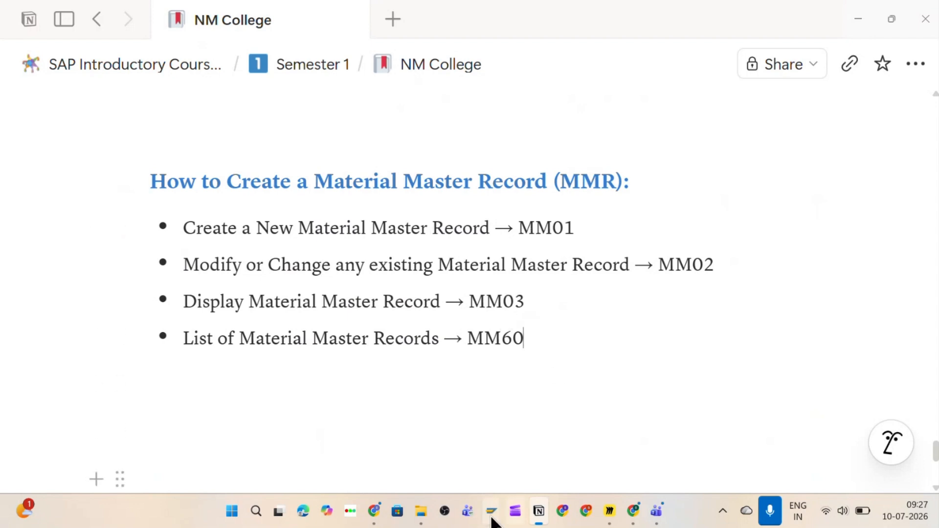
Switch to the SAP Easy Access window and run transaction MM01.
mouse_move(492, 511)
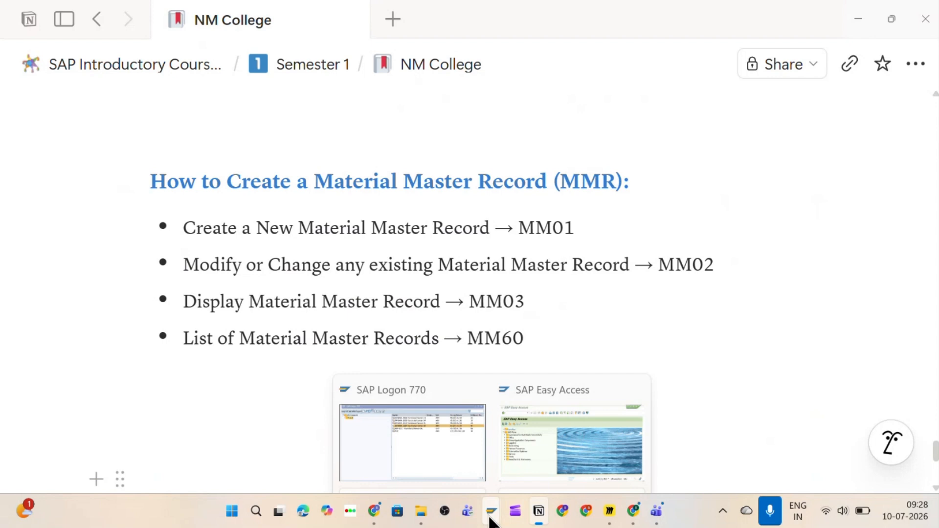
left_click(518, 430)
type("MM01")
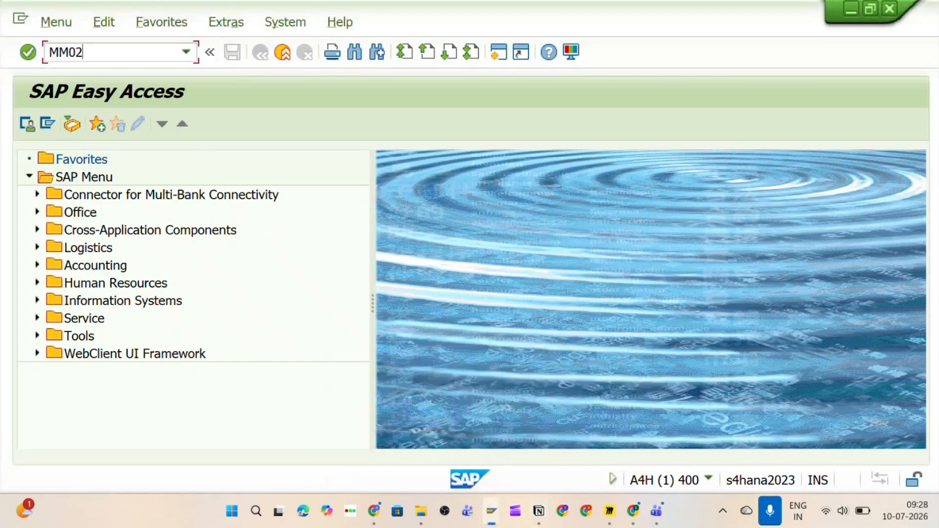
double_click(105, 49)
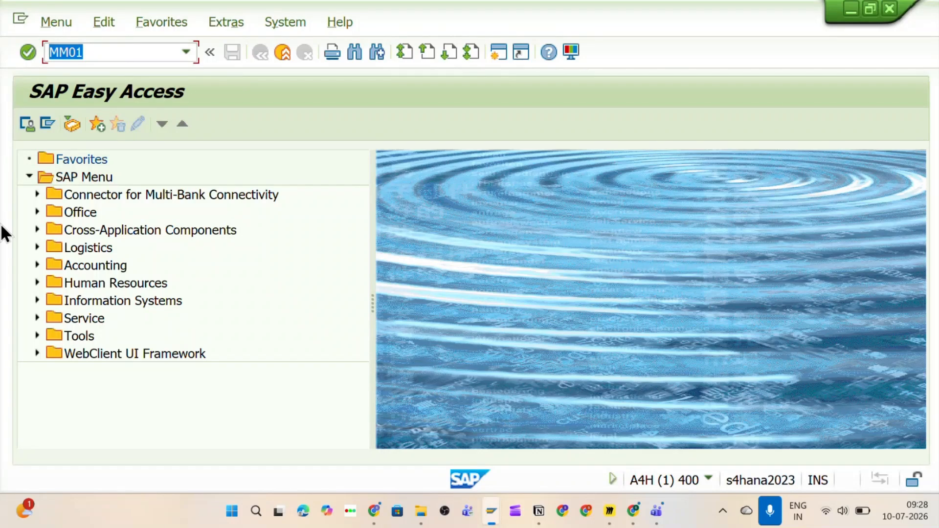
key("Return")
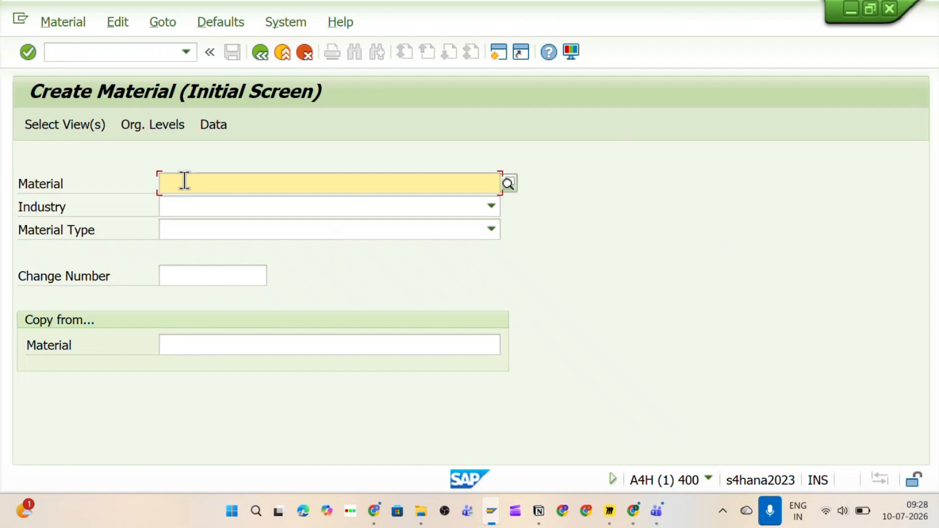
Enter the new material's identifier, made of a first name followed by "XYZ!@#$", in the Material field.
type("VISHWAS")
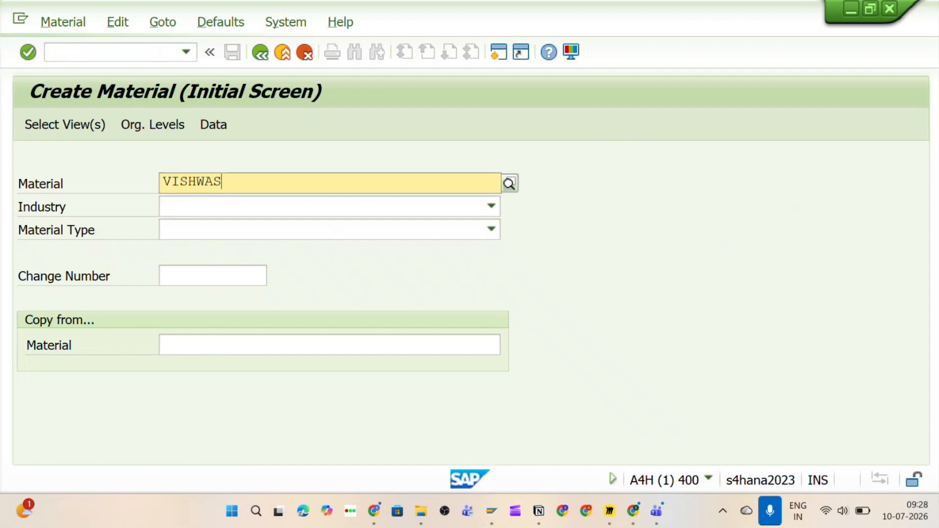
type("XYZ")
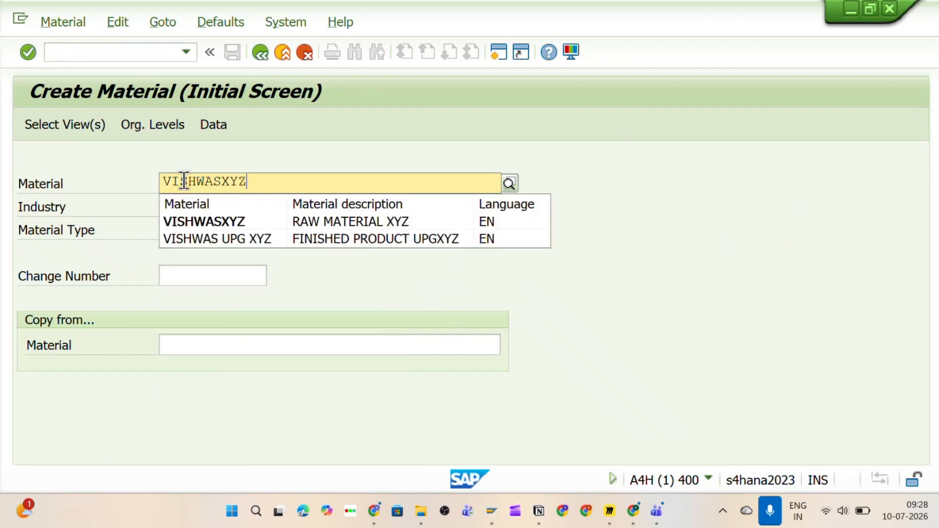
type("!@#$")
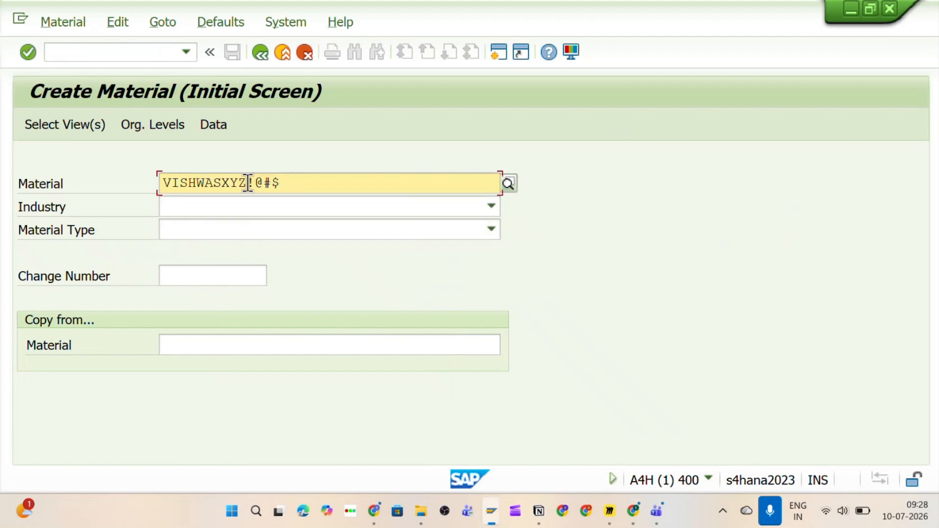
Copy the material identifier into the Notion notes below the bullets as a new line after an arrow, and make it bold.
left_click_drag(284, 184, 162, 187)
key("ctrl+c")
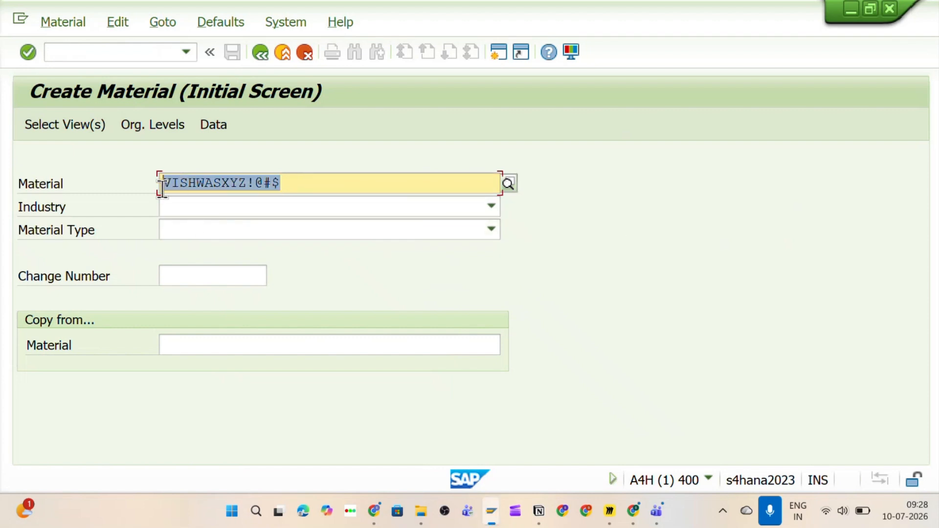
left_click(162, 187)
key("alt+Tab")
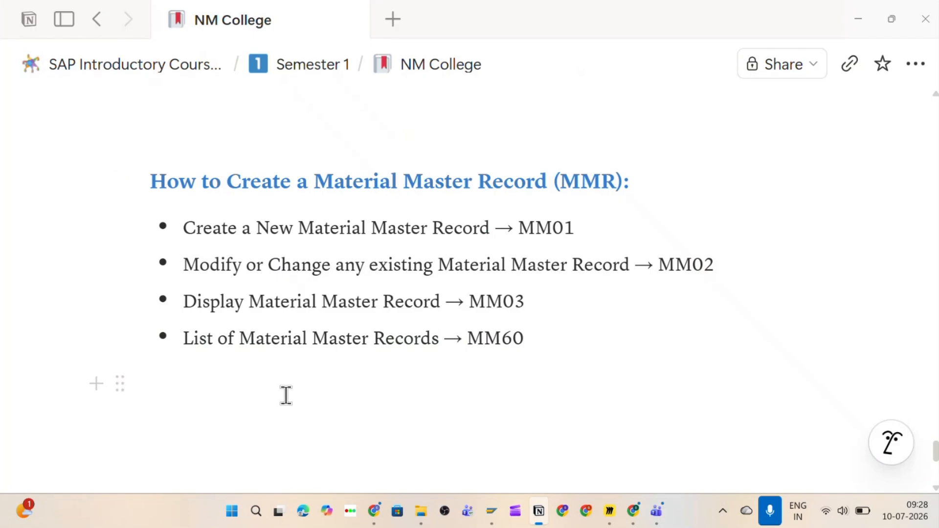
left_click(286, 395)
type("->")
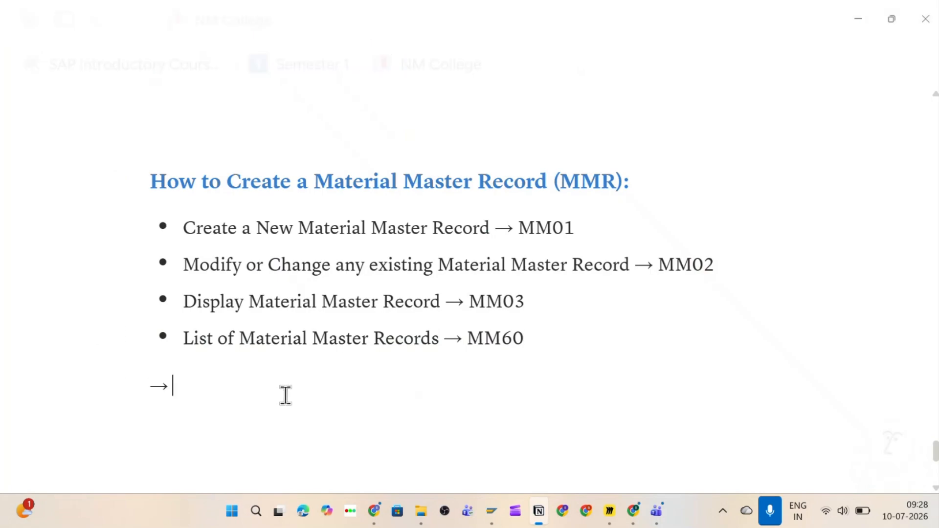
key("ctrl+v")
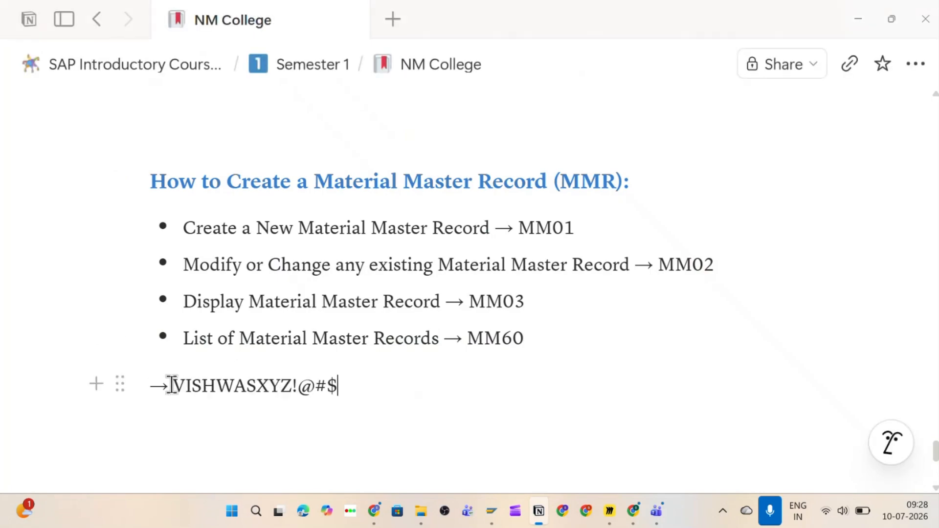
left_click_drag(172, 384, 442, 388)
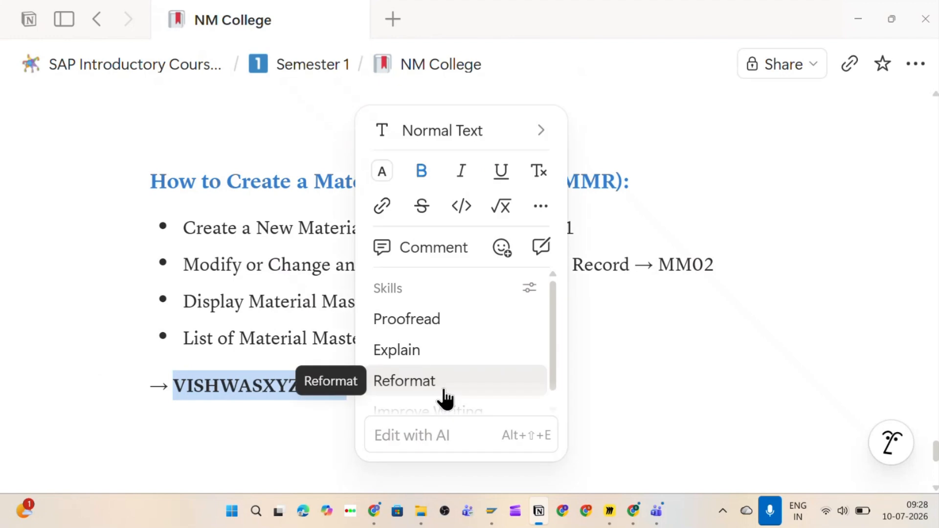
Switch back to SAP and set the industry to "M Mechanical engineering" and the material type to "ROH Raw materials".
key("alt+Tab")
left_click(181, 204)
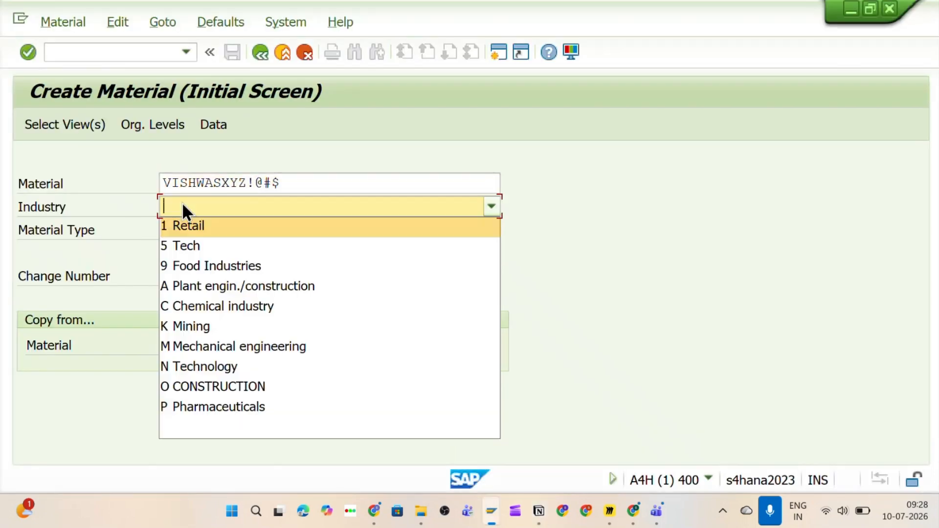
left_click(180, 347)
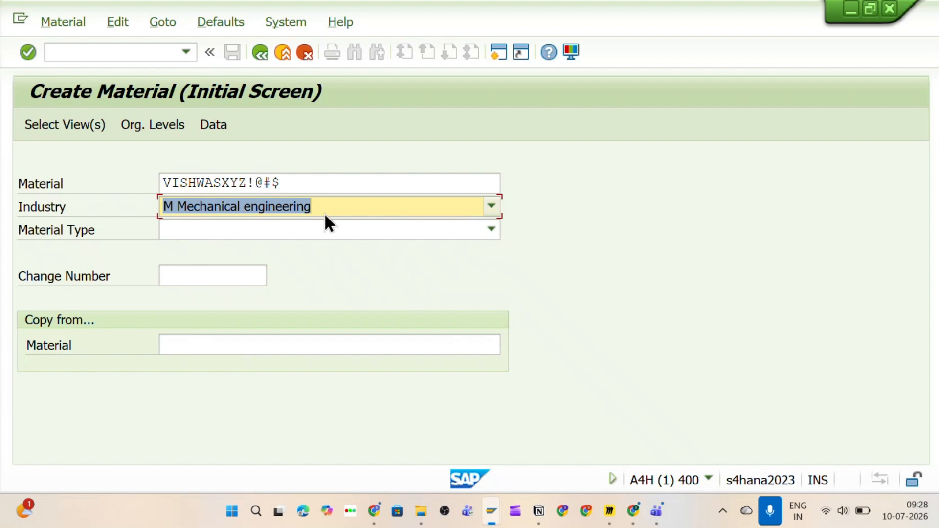
left_click(281, 230)
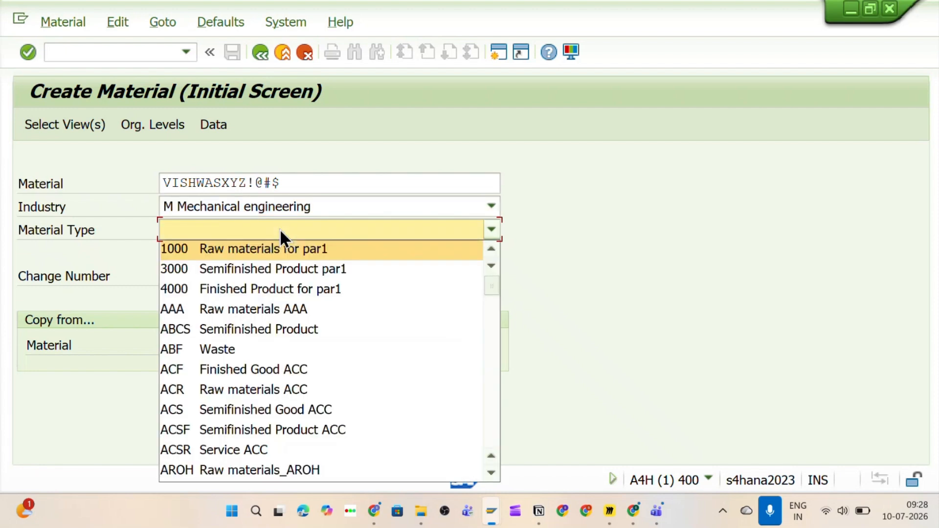
type("ROH")
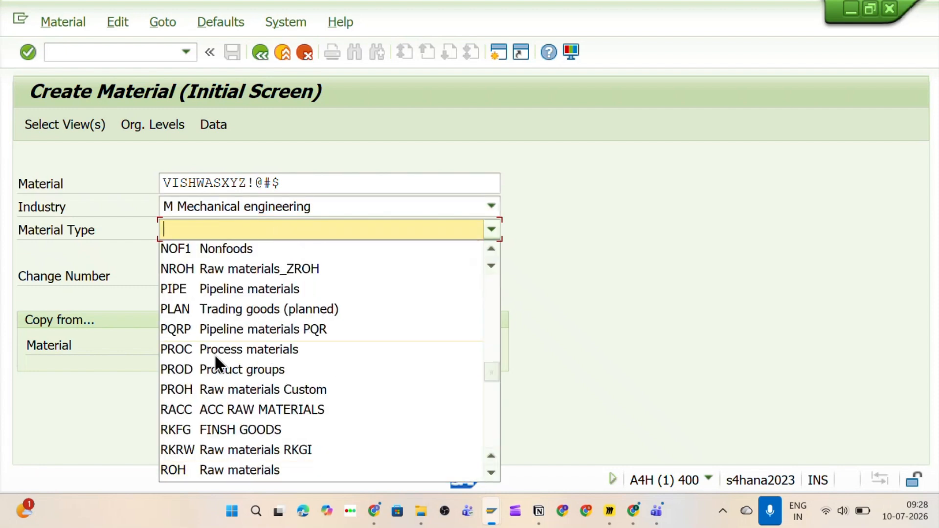
left_click(187, 468)
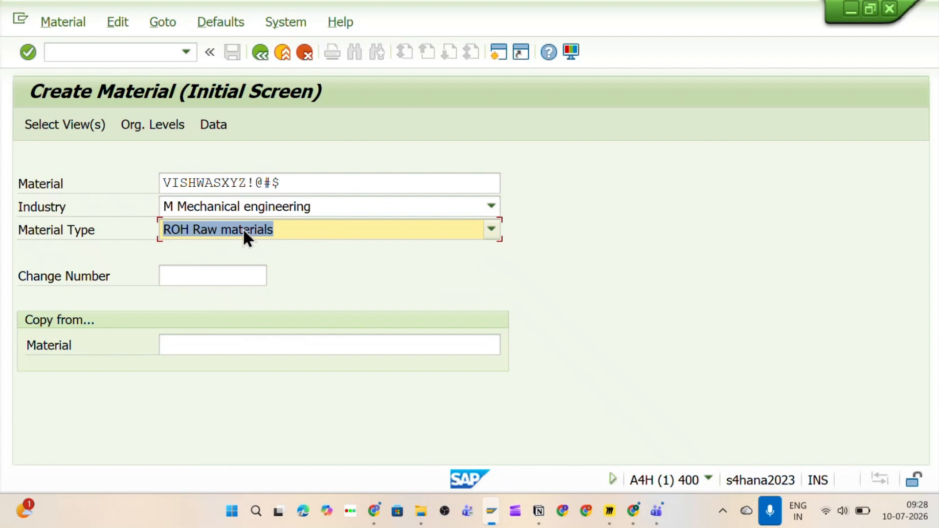
Open the view selection for the material and select Basic Data 1, Purchasing, General Plant Data / Storage 1 and Accounting 1.
left_click(54, 124)
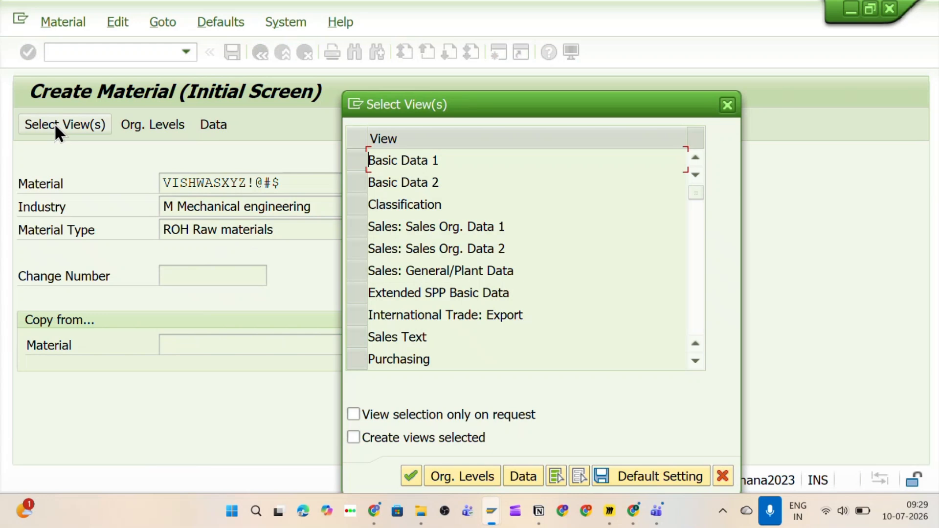
left_click_drag(415, 104, 441, 81)
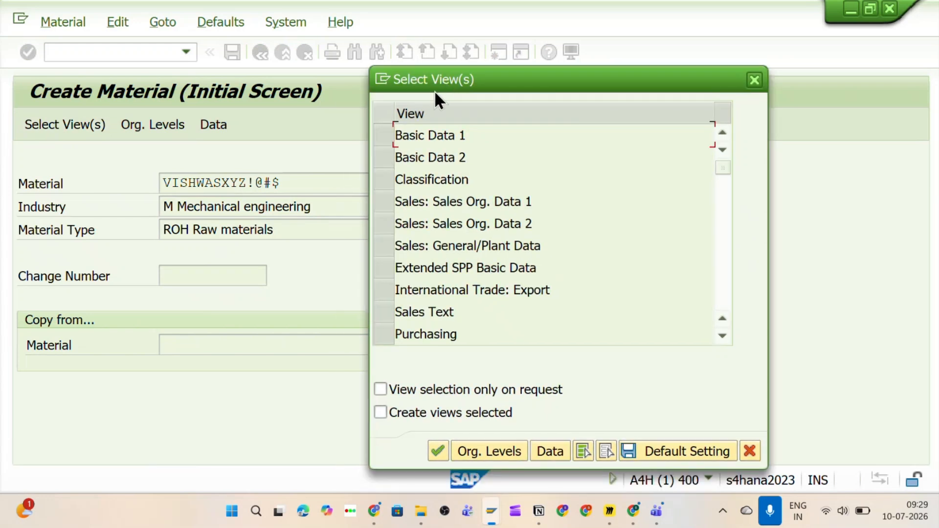
left_click(377, 141)
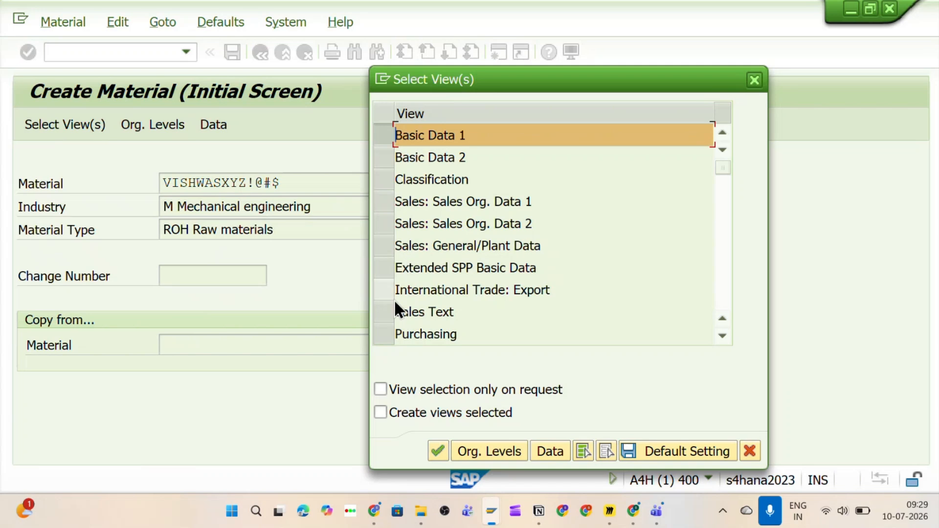
left_click(388, 332)
scroll(462, 230, "down", 4)
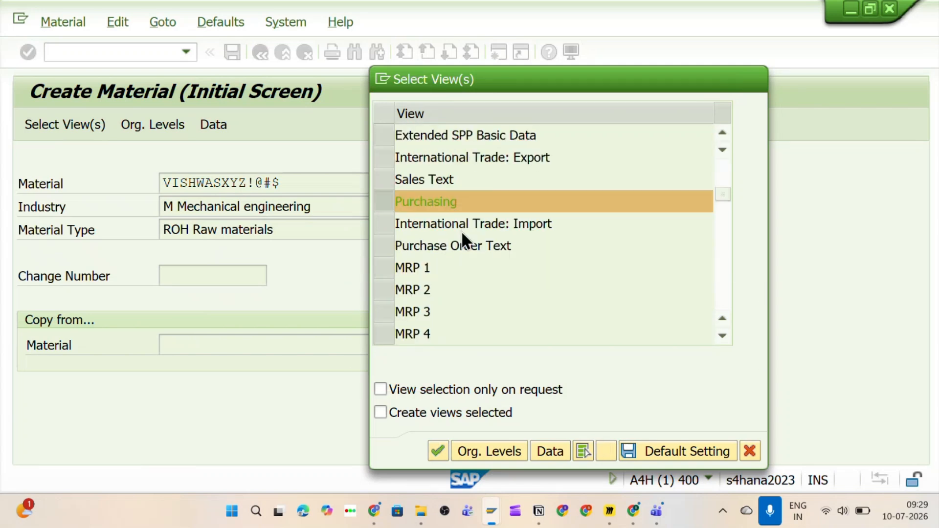
scroll(462, 230, "down", 1)
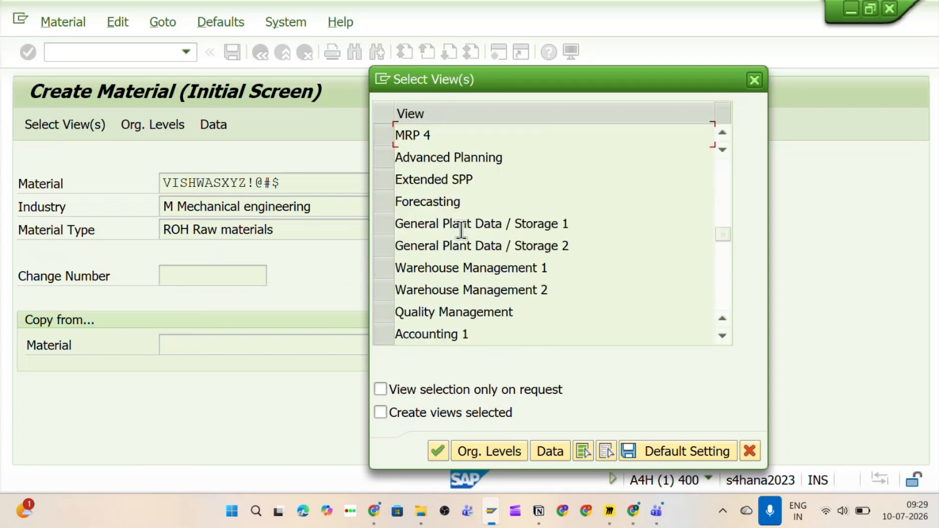
left_click(386, 224)
left_click(384, 334)
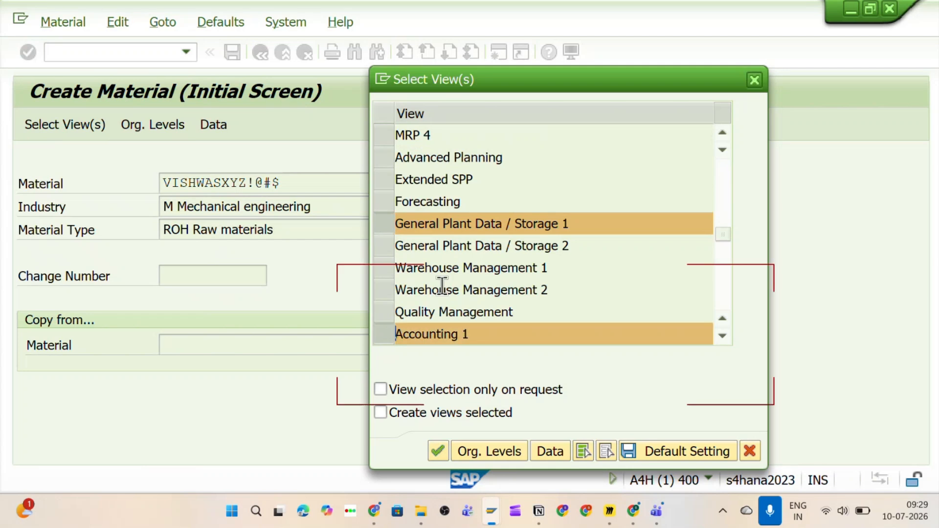
Review the views selected for the new material throughout the view list, from Basic Data 1 to Accounting 1.
scroll(485, 253, "up", 5)
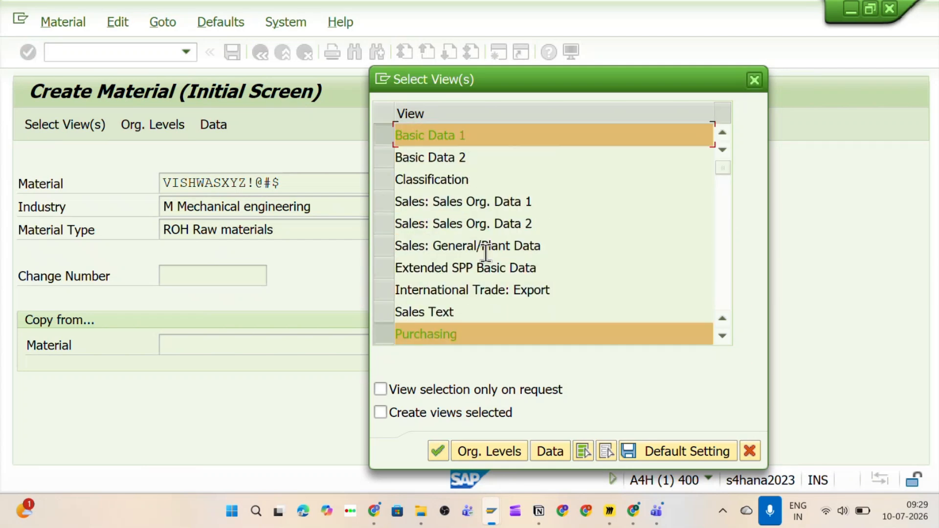
scroll(490, 220, "down", 3)
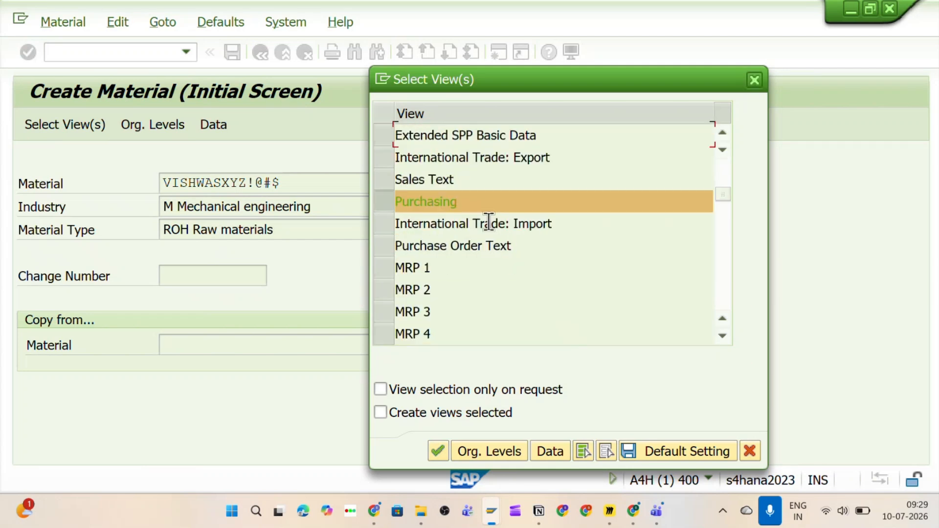
scroll(488, 222, "down", 2)
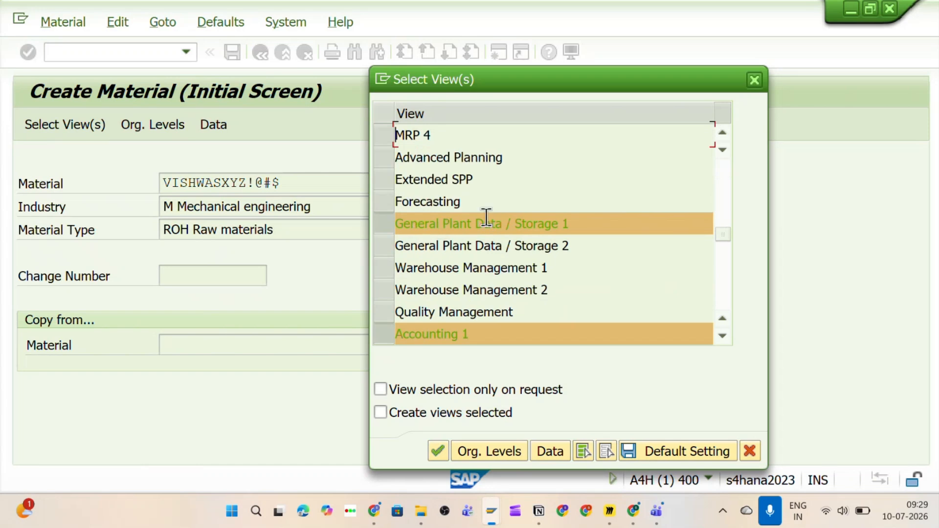
scroll(488, 219, "down", 2)
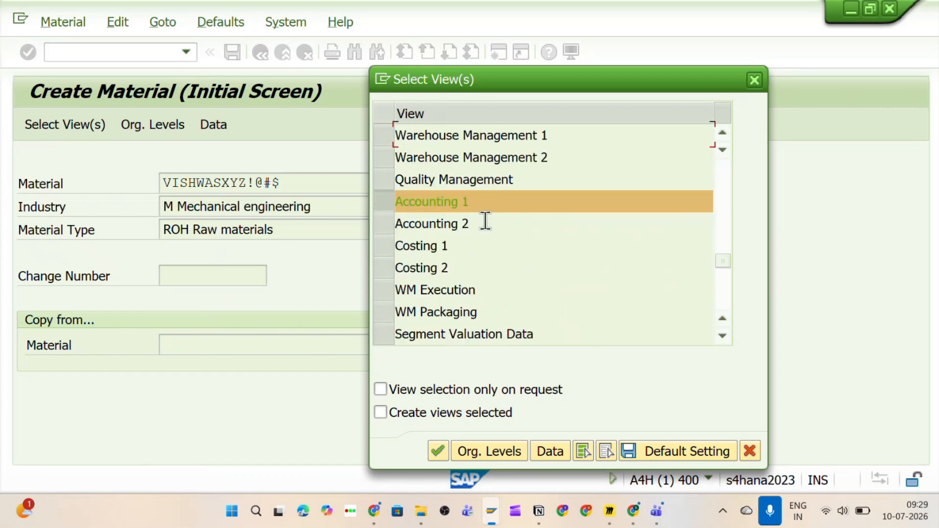
scroll(487, 220, "up", 8)
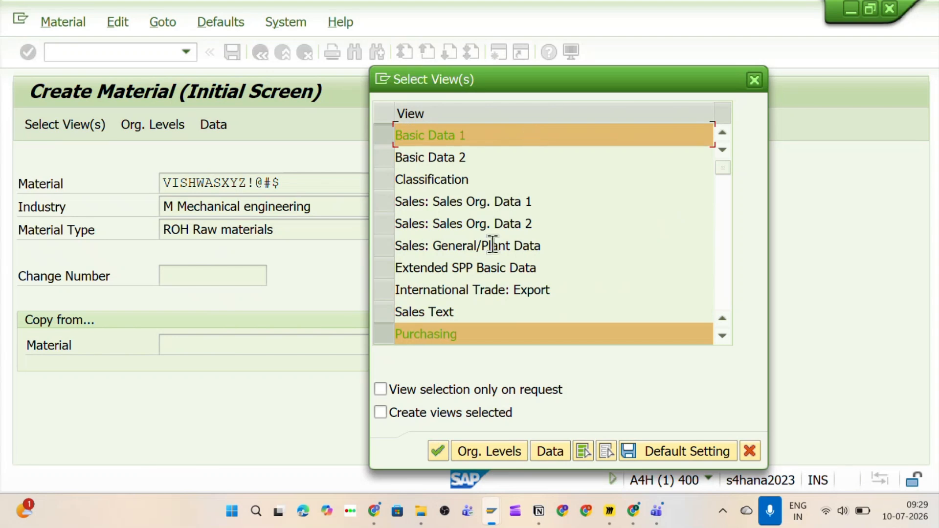
scroll(494, 245, "down", 1)
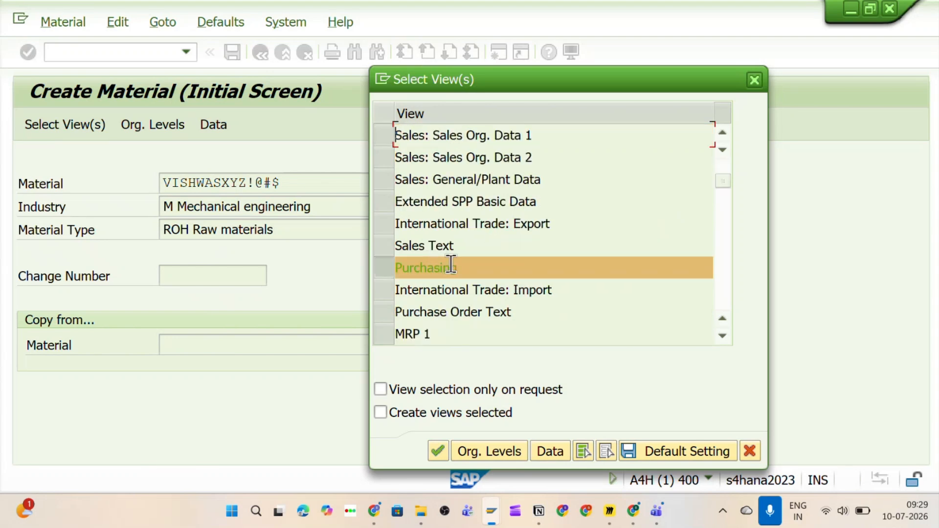
scroll(451, 264, "down", 5)
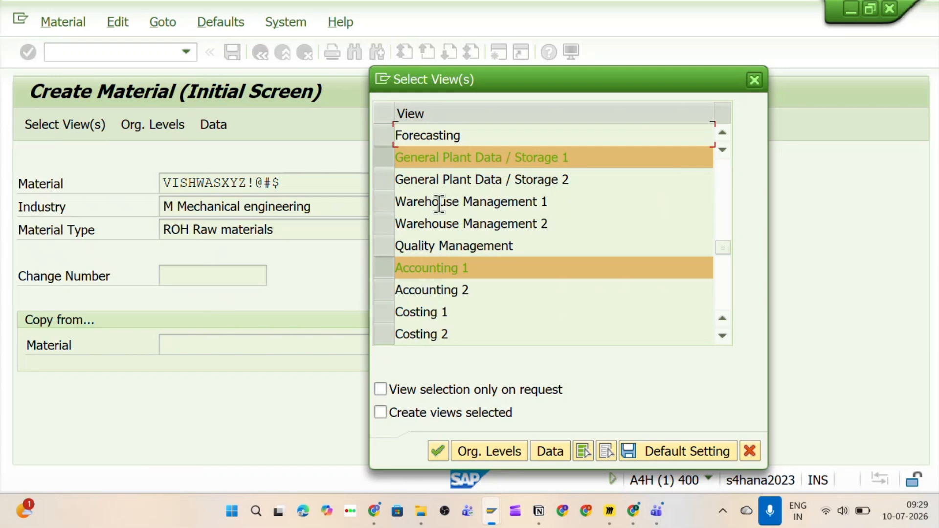
scroll(474, 215, "up", 4)
scroll(475, 215, "up", 2)
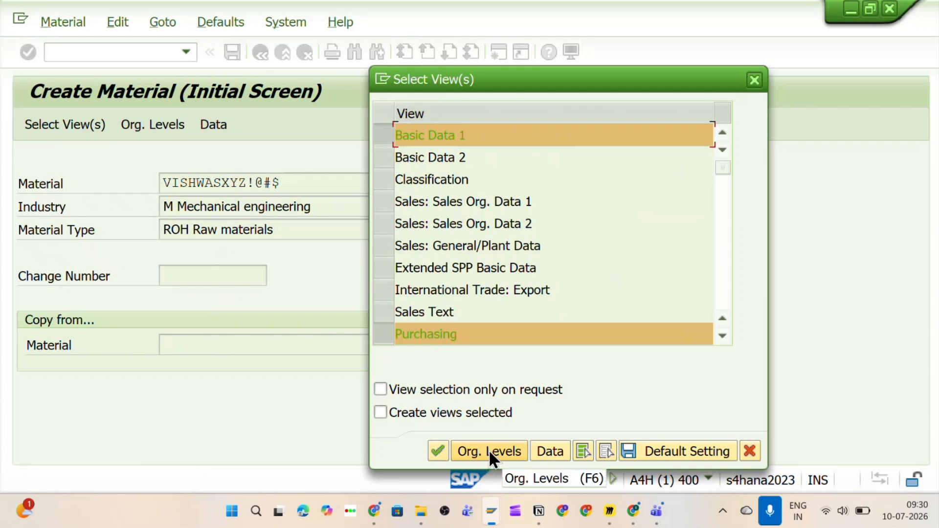
scroll(477, 331, "down", 7)
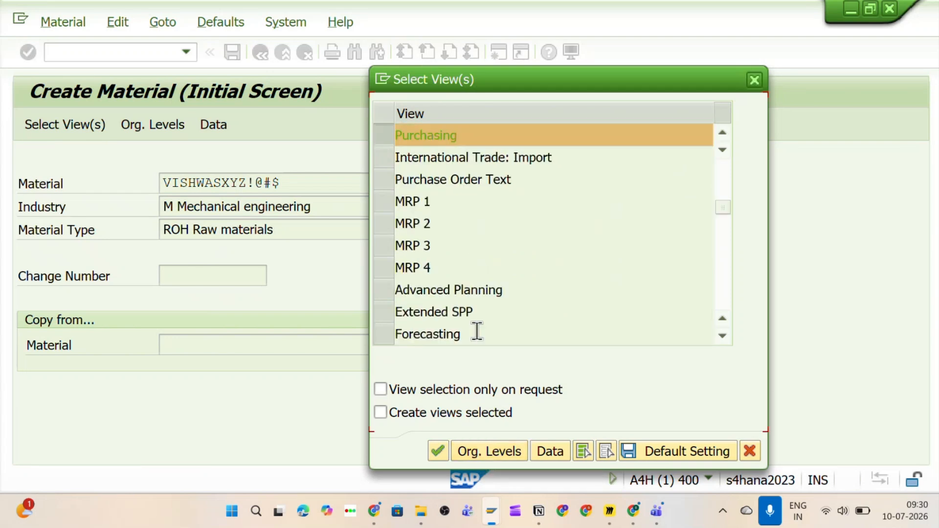
Open the organizational levels, set the plant to SV11 and the storage location to SL01, and confirm them.
left_click(474, 448)
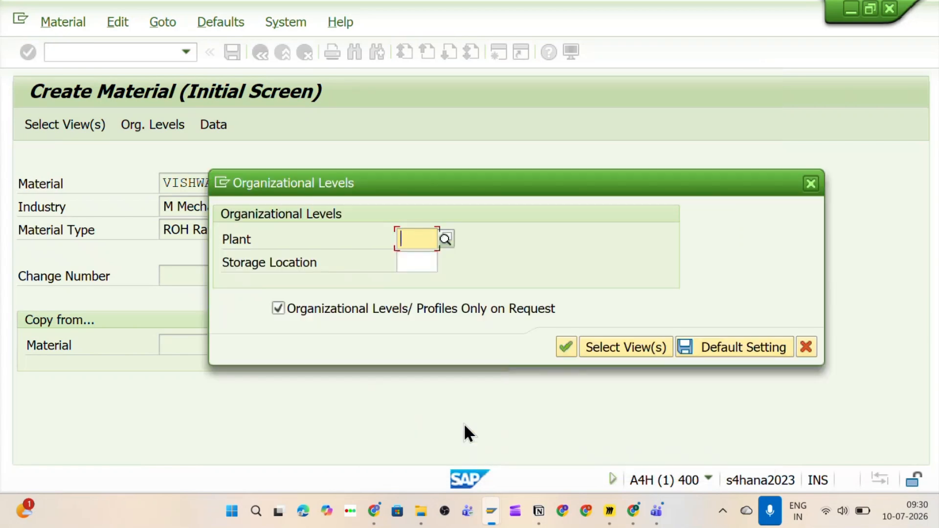
type("SV")
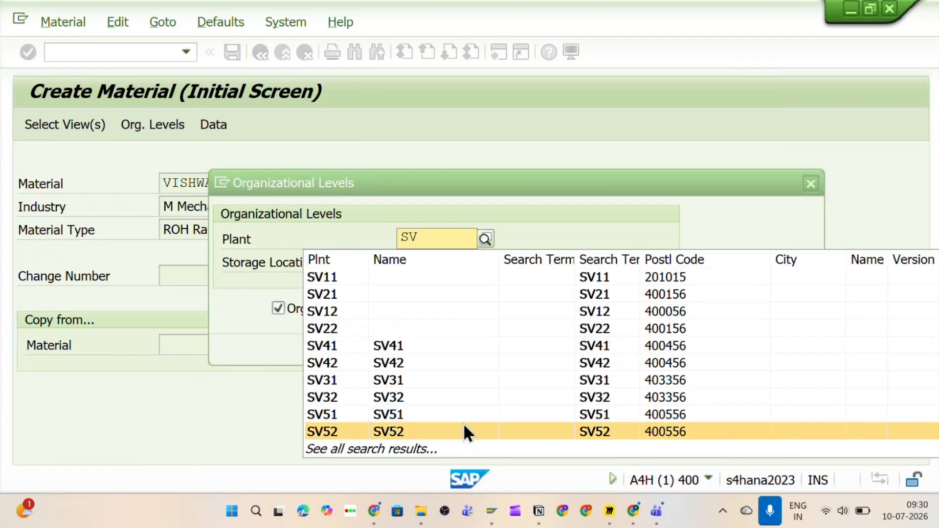
type("11")
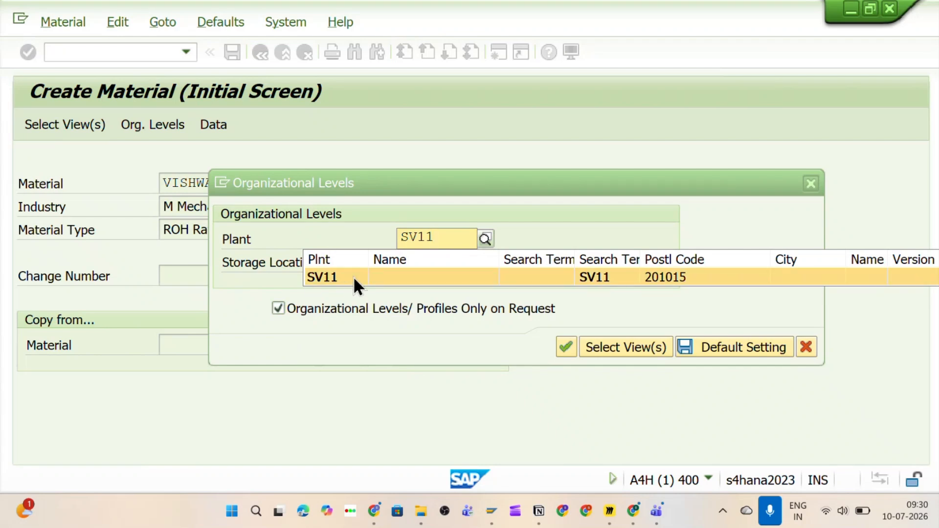
left_click(353, 276)
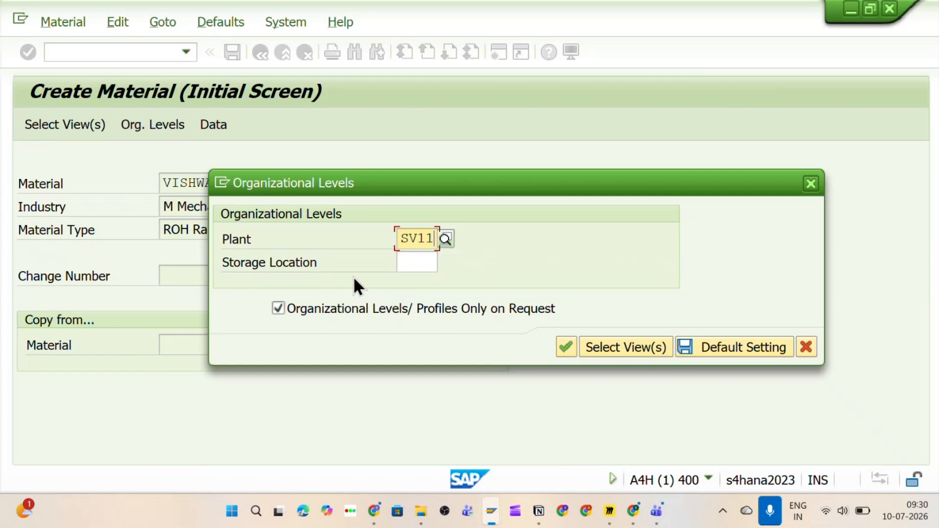
left_click_drag(399, 238, 428, 237)
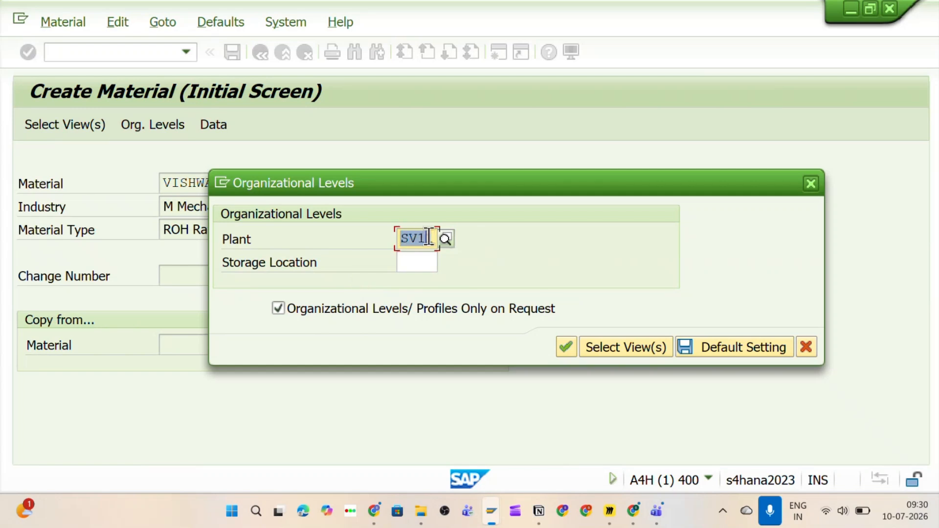
left_click(417, 262)
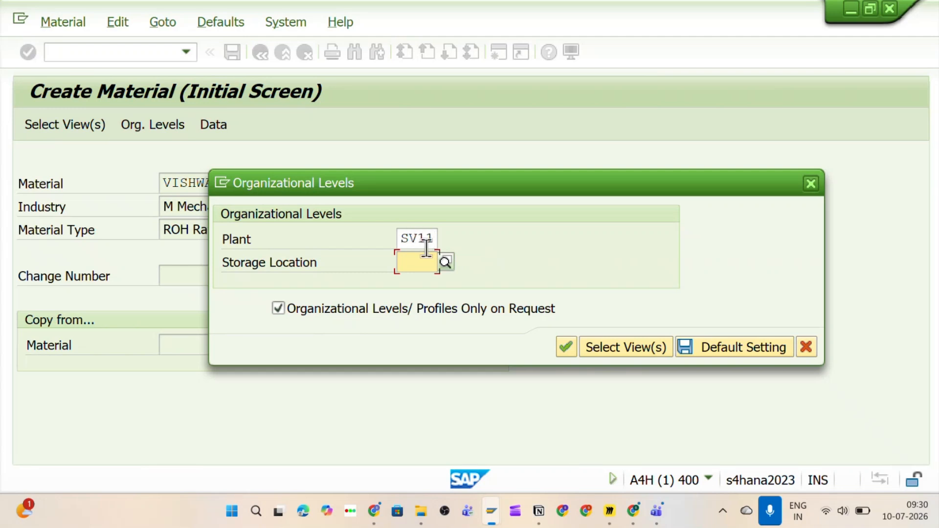
type("SL01")
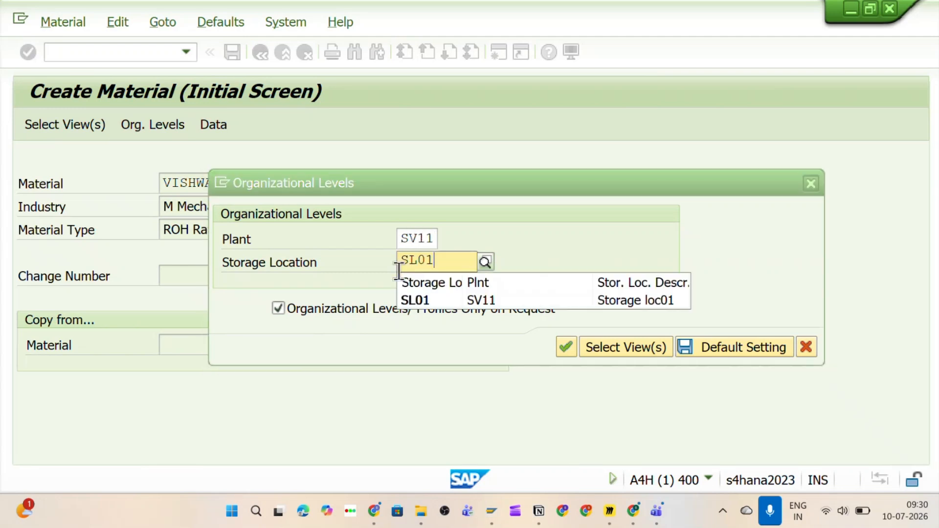
left_click(404, 301)
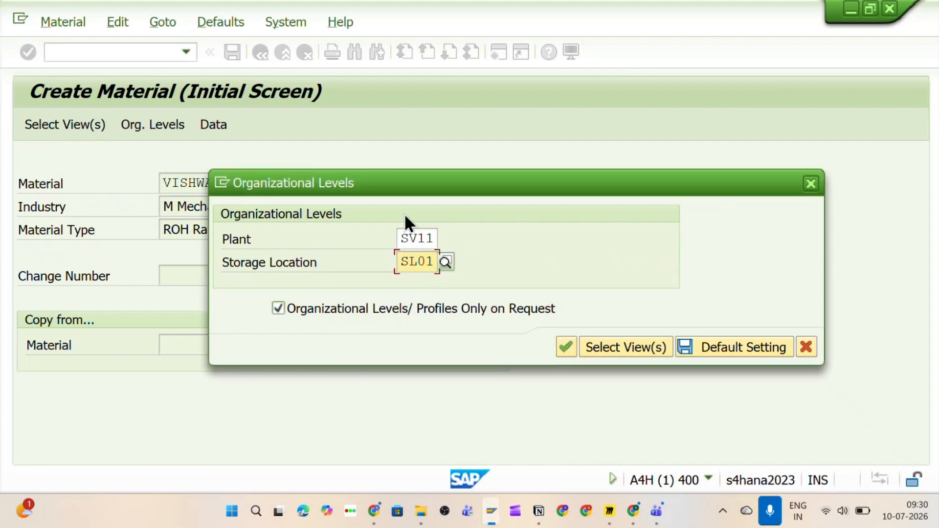
left_click(565, 350)
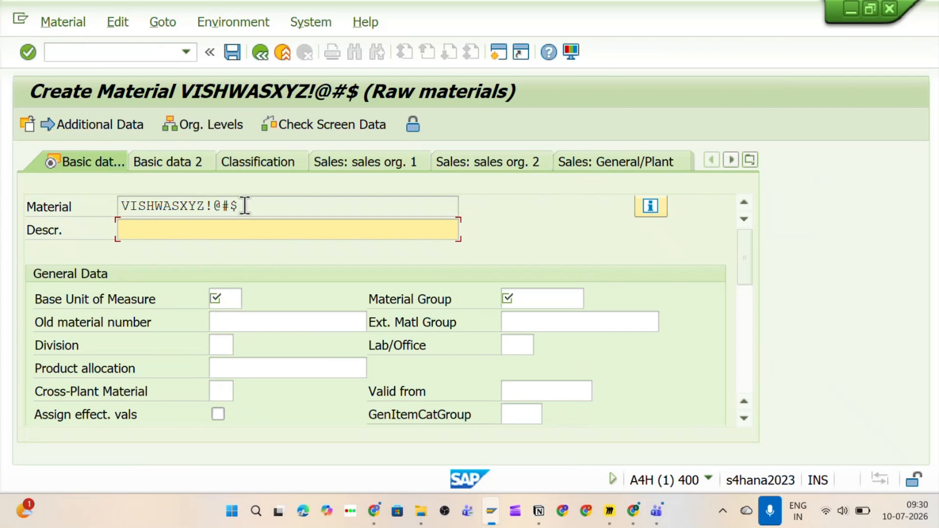
Fill in the material description with a copy of the material identifier followed by "Raw Material".
left_click_drag(246, 205, 94, 203)
key("ctrl+c")
left_click(160, 229)
key("ctrl+v")
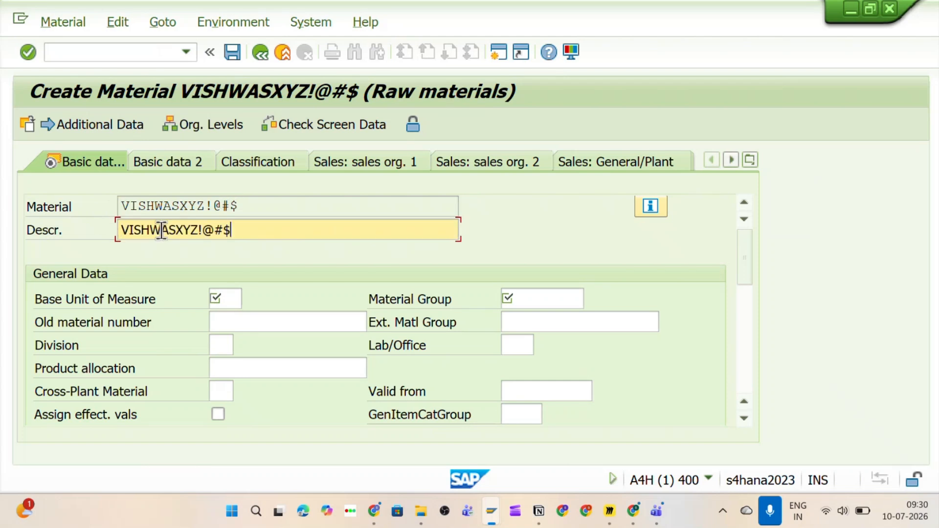
type("raw Material")
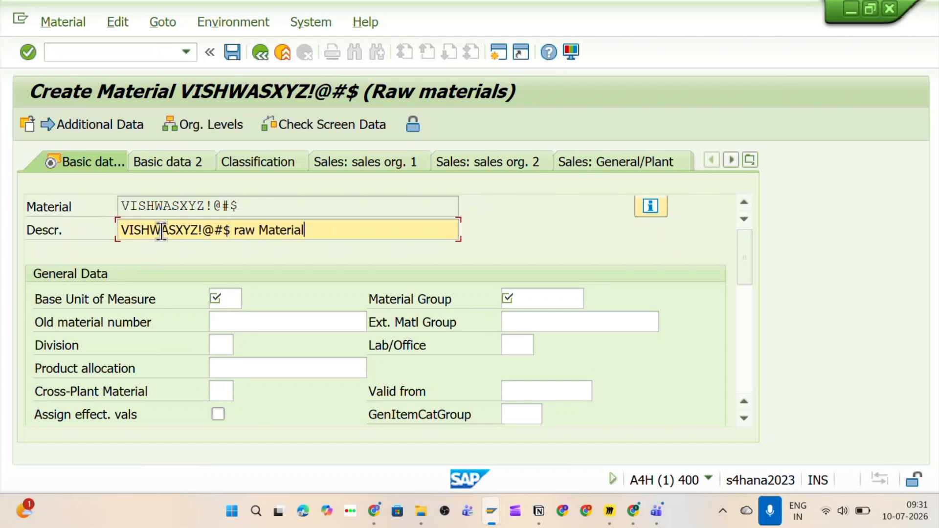
left_click(239, 230)
key("BackSpace")
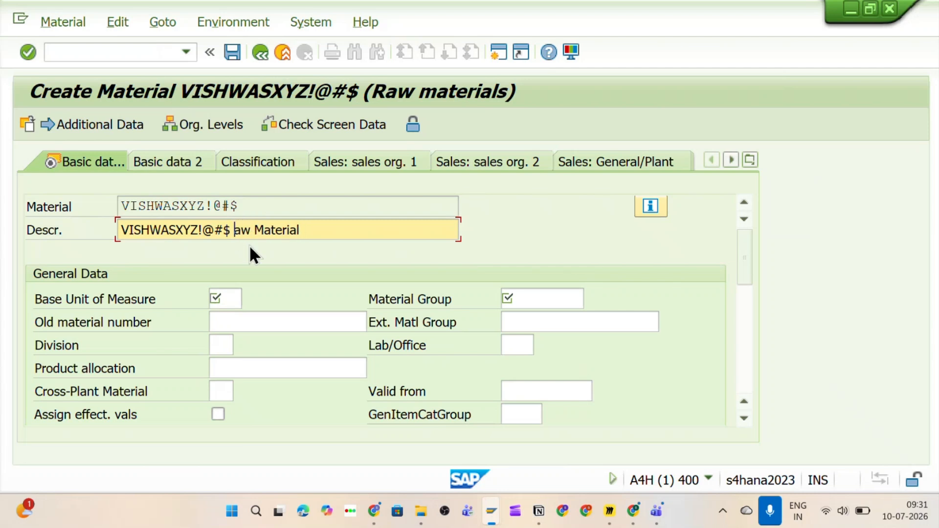
type("R")
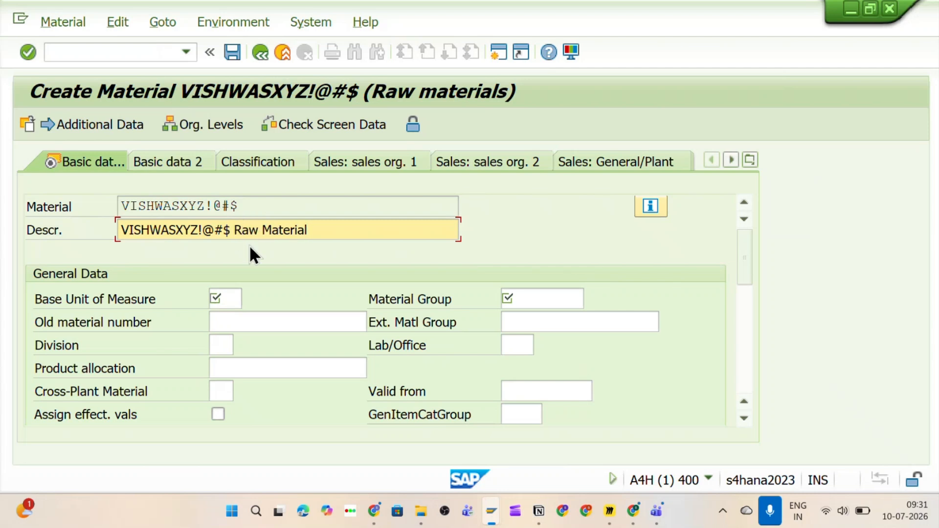
Try EA, KG and L as the base unit of measure, and set it to EA.
left_click(234, 298)
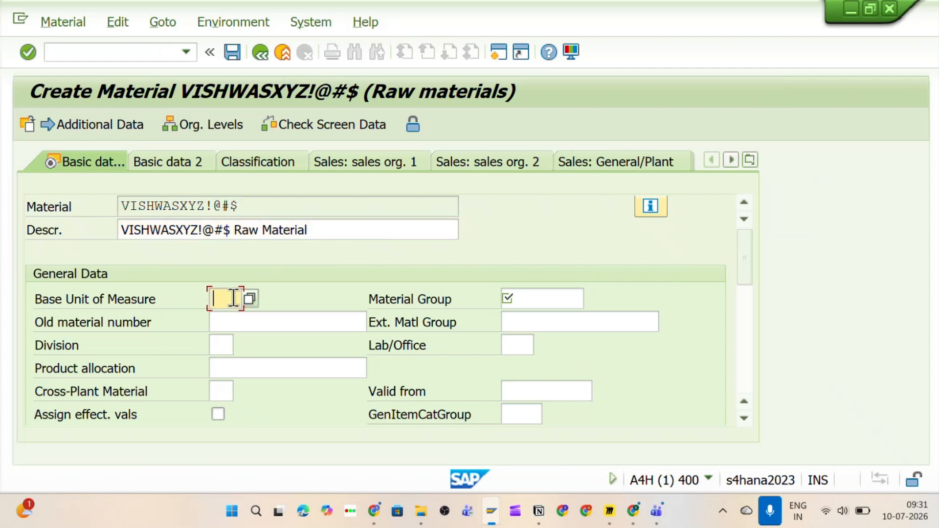
type("EA")
left_click_drag(234, 299, 194, 313)
type("KG")
key("BackSpace")
key("BackSpace")
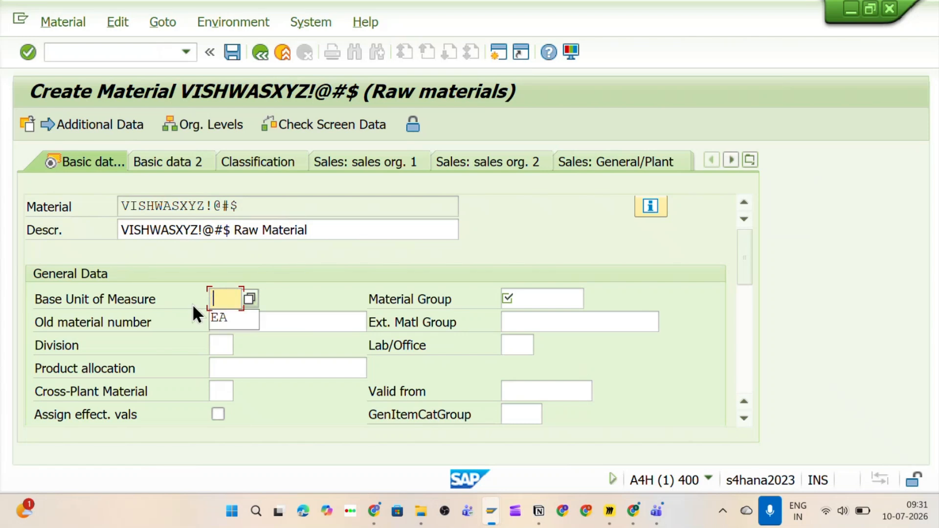
type("L")
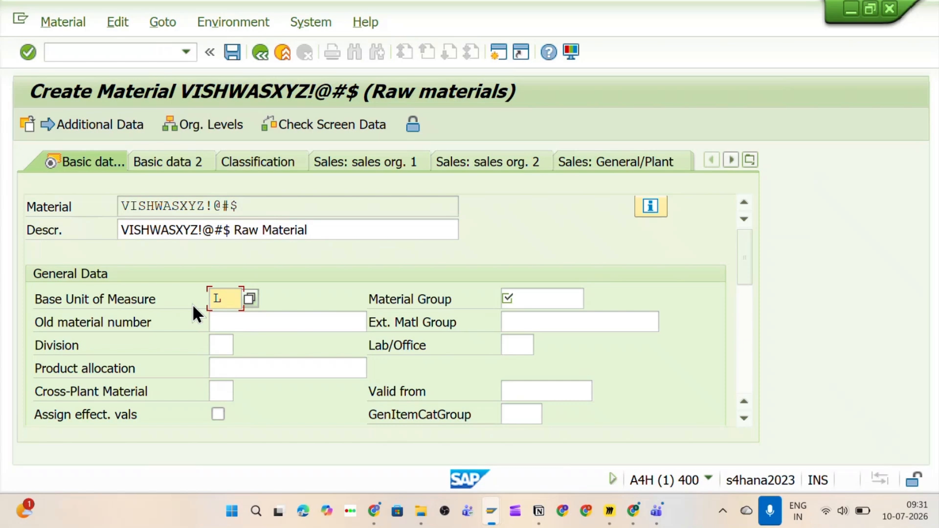
key("BackSpace")
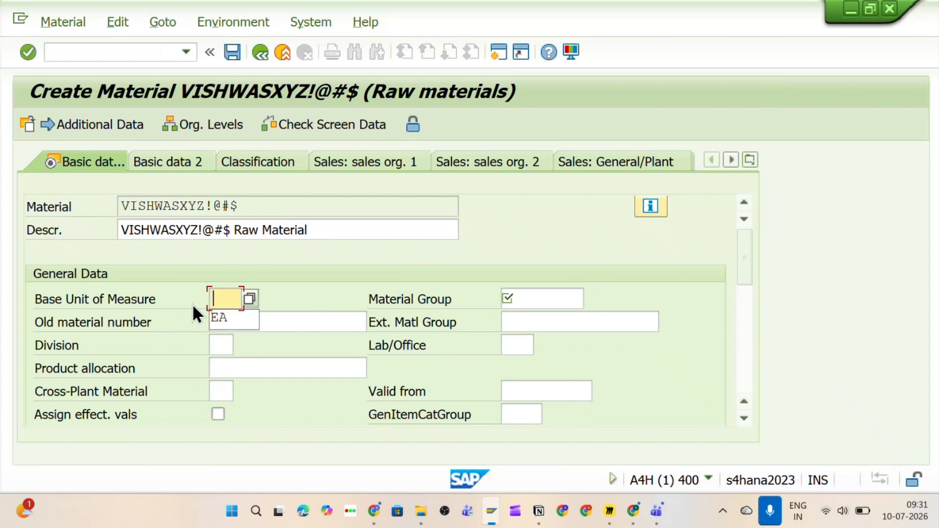
type("EA")
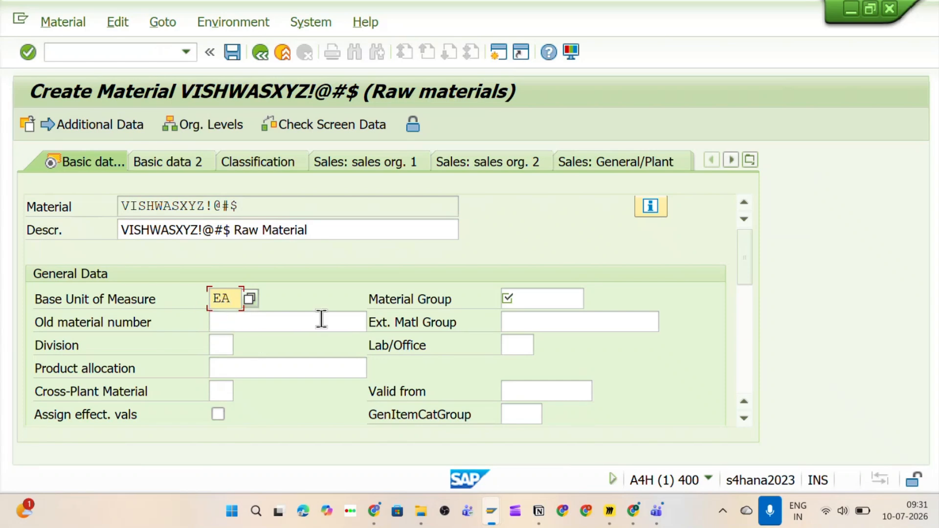
Try material groups 01 and 02, choose 01 "Material group 1", and continue to the Purchasing view.
left_click(517, 296)
type("01")
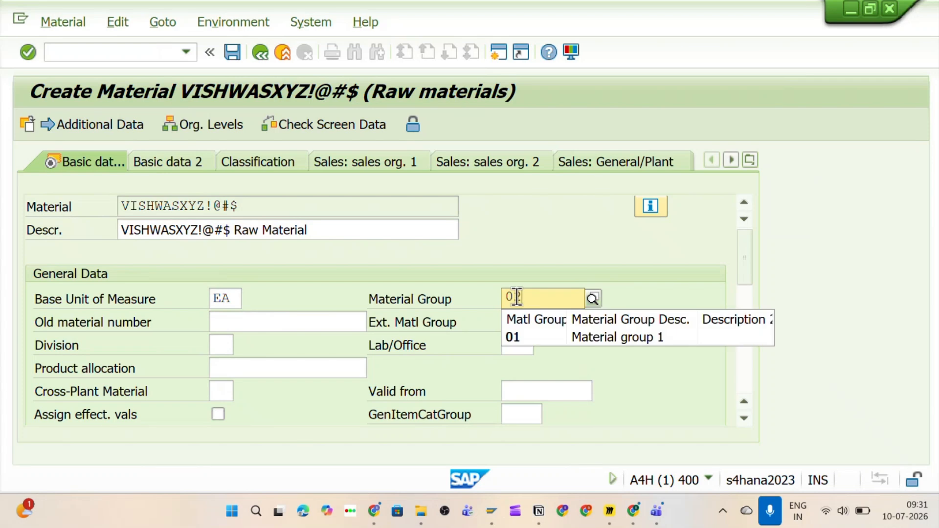
key("BackSpace")
type("2")
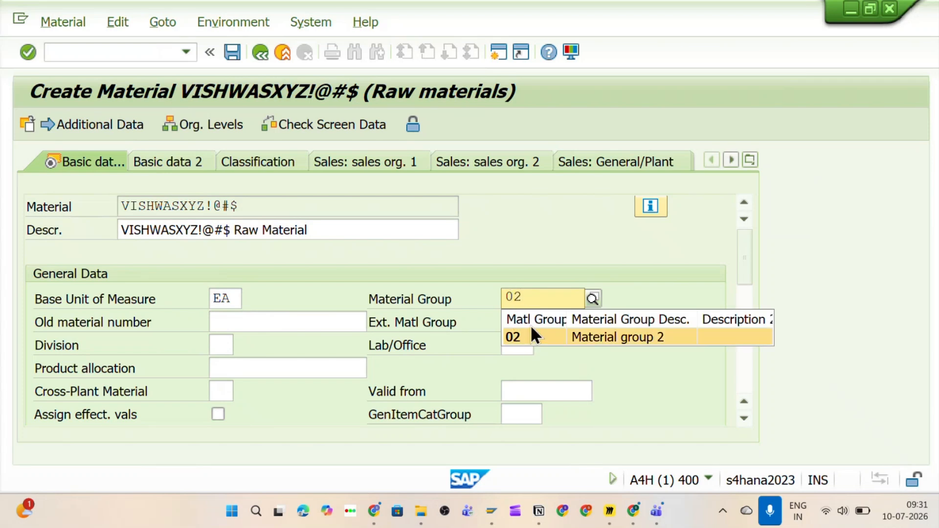
key("BackSpace")
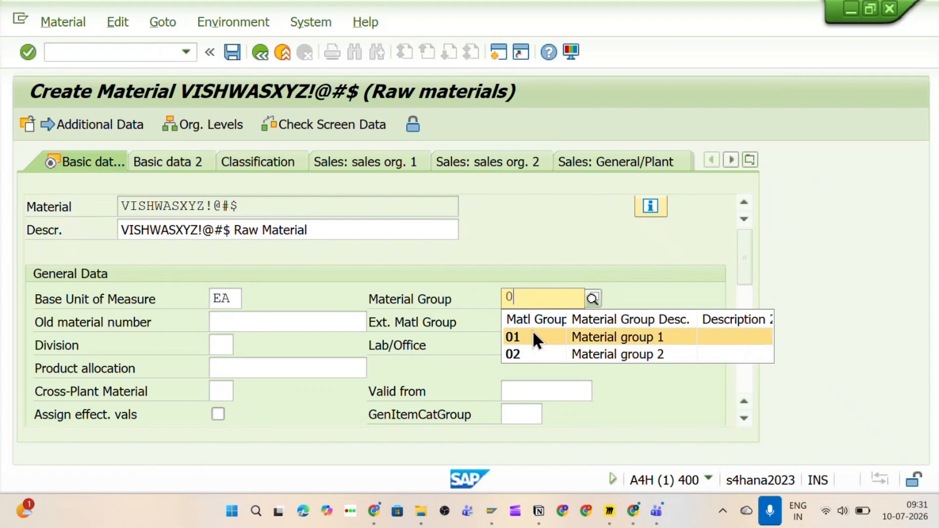
left_click(528, 336)
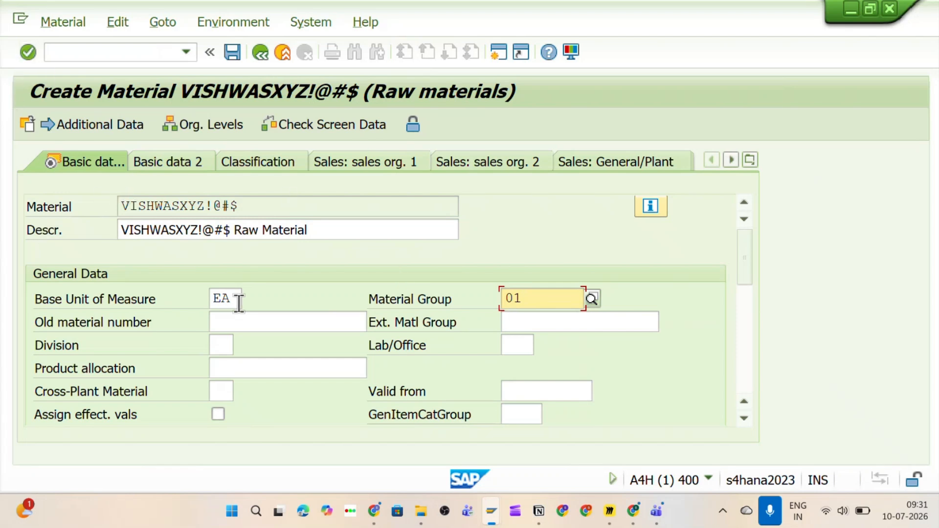
left_click(27, 51)
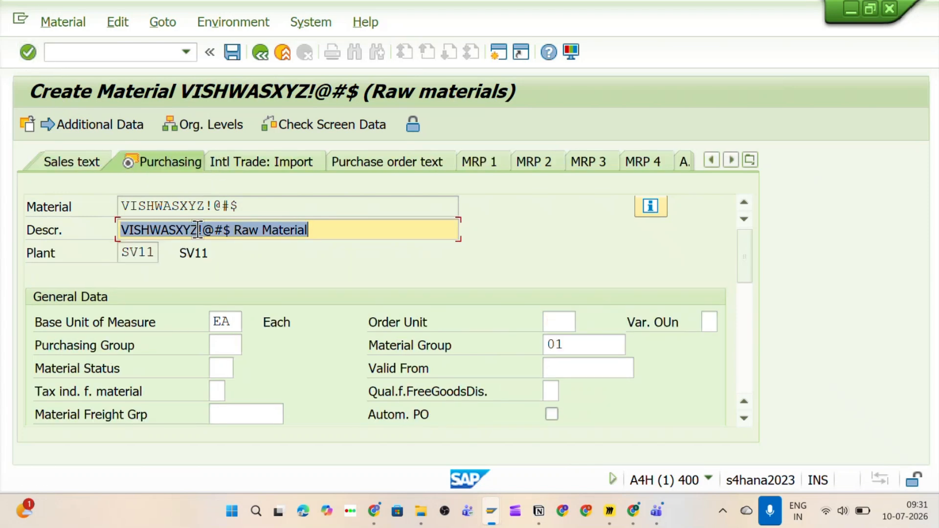
Set the purchasing group to 001 from the list of available purchasing groups.
left_click(222, 340)
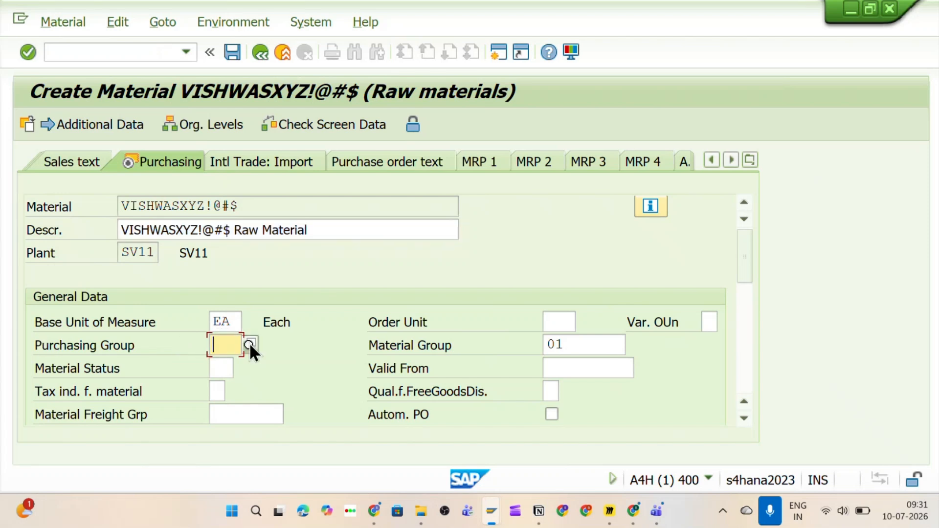
left_click(250, 344)
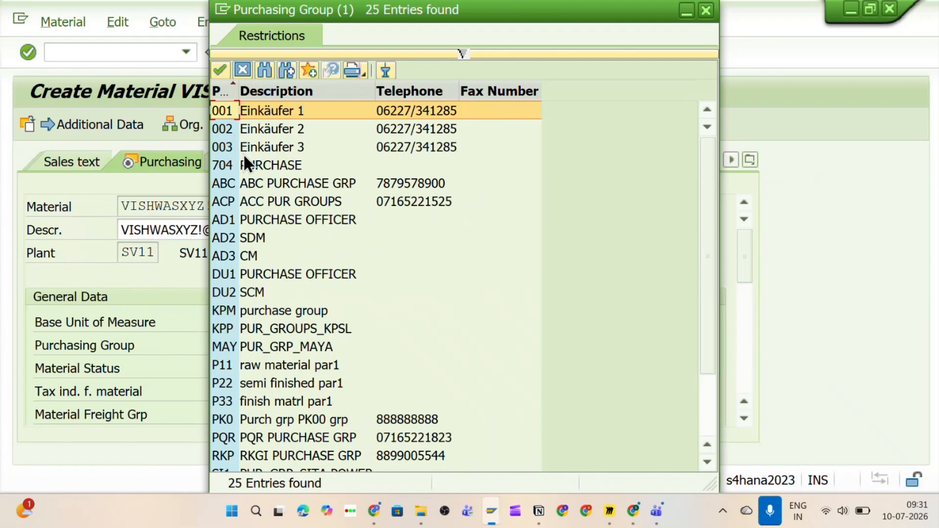
double_click(223, 113)
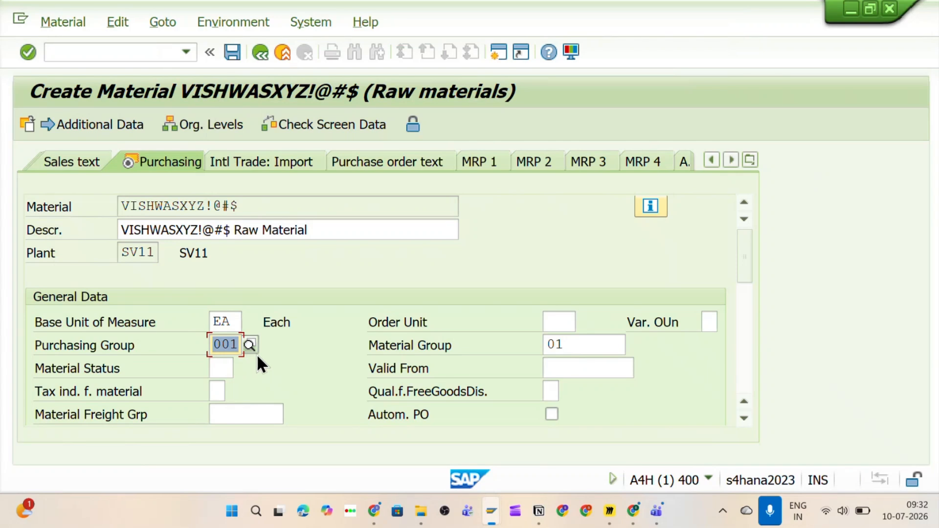
Confirm the Purchasing view and continue past the Plant data / stor. 1 view to Accounting 1.
left_click(28, 54)
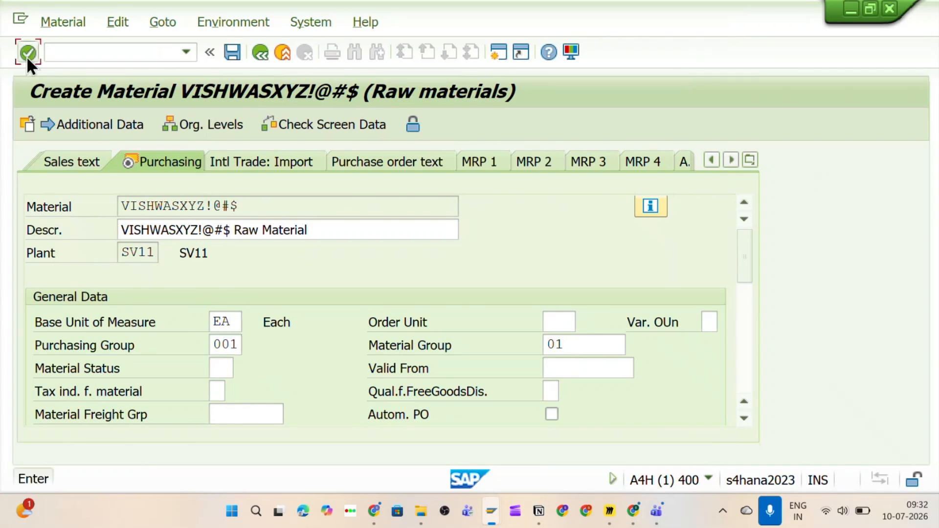
left_click(27, 54)
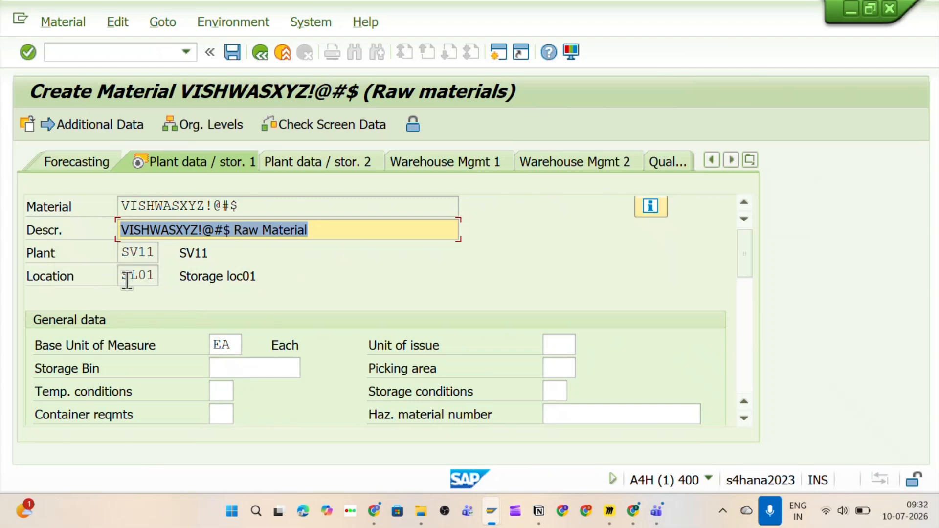
scroll(442, 387, "down", 5)
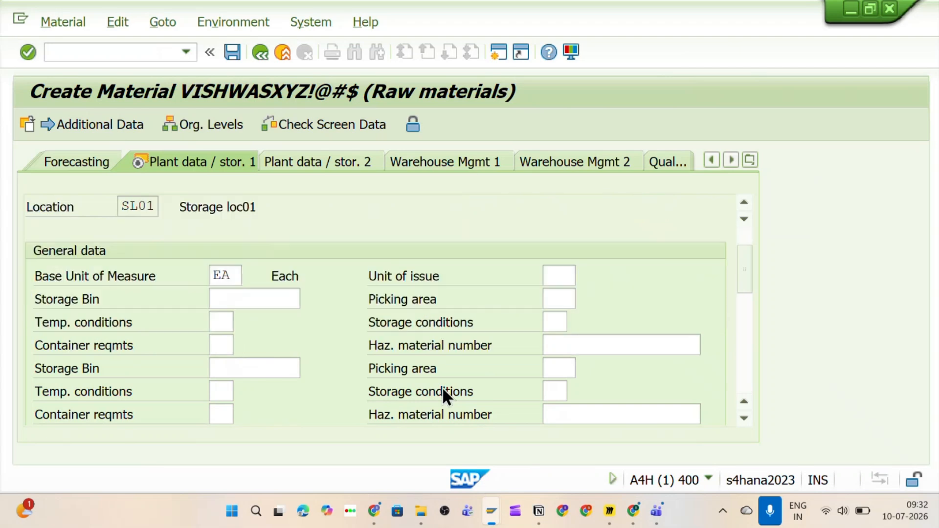
scroll(367, 323, "up", 4)
scroll(363, 327, "up", 1)
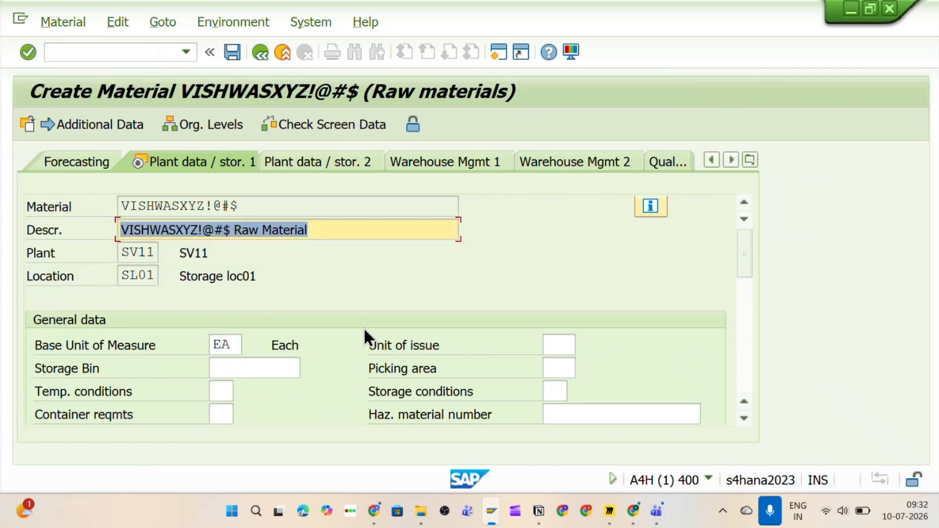
left_click(29, 51)
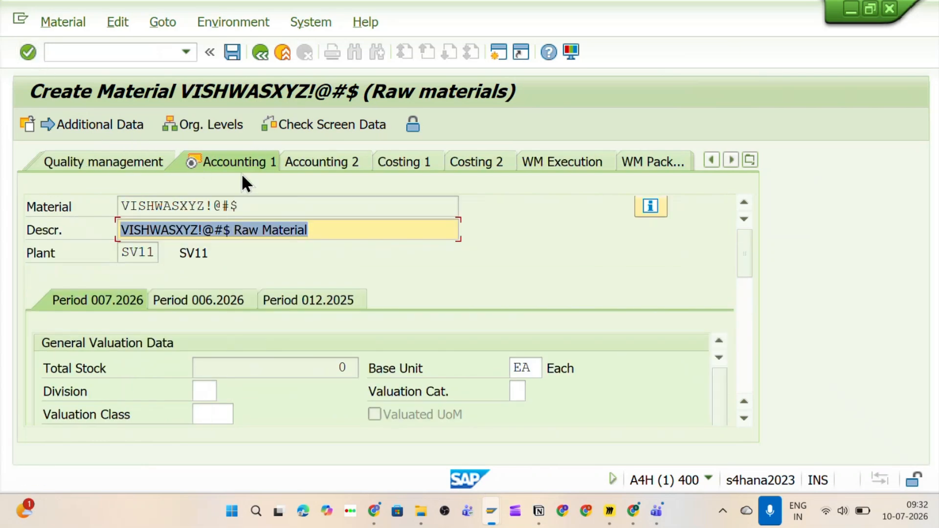
Set the valuation class to 3000 "Raw materials 1" from the list of available valuation classes.
scroll(224, 329, "down", 2)
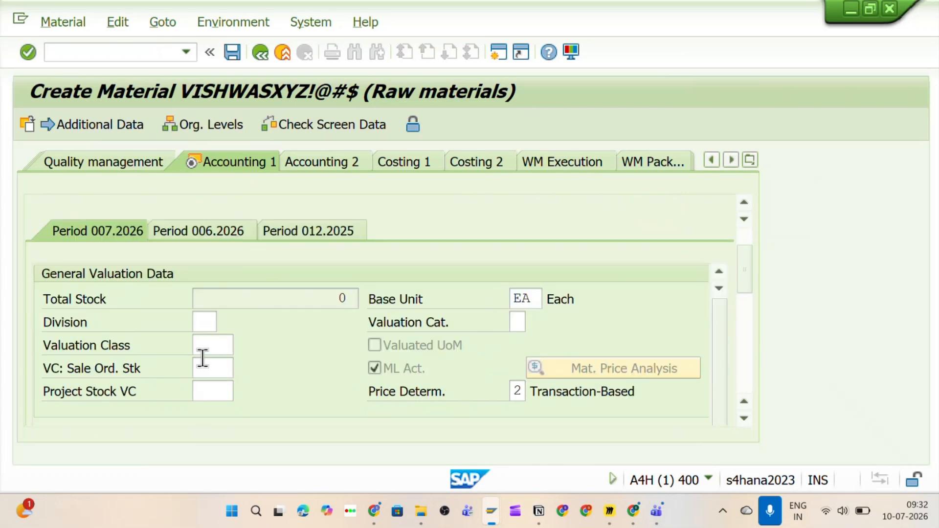
left_click(203, 343)
left_click(237, 346)
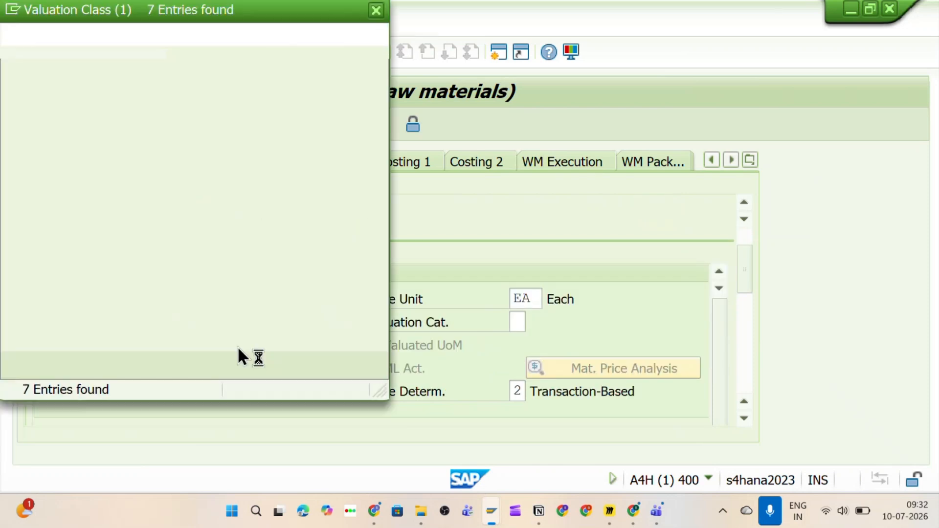
left_click(23, 152)
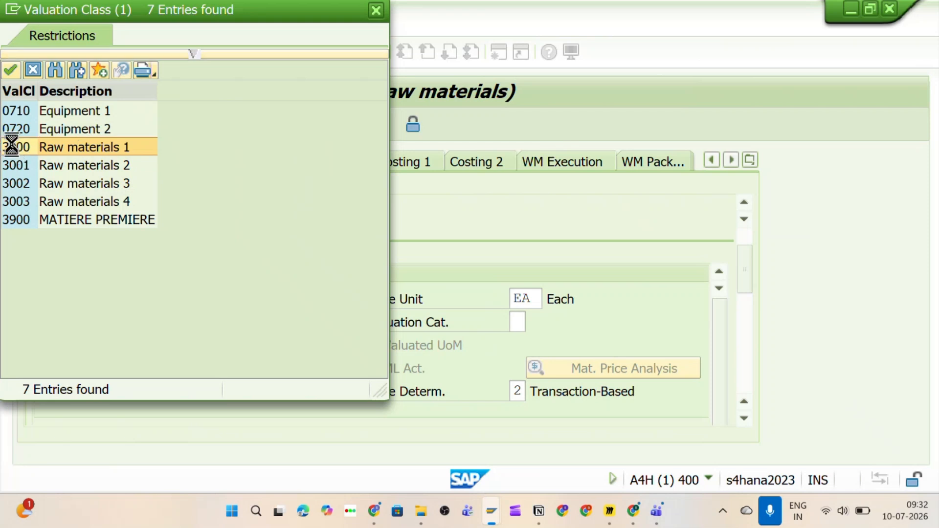
double_click(12, 146)
Enter 10 as both the standard price and the periodic unit price in INR.
scroll(308, 351, "down", 5)
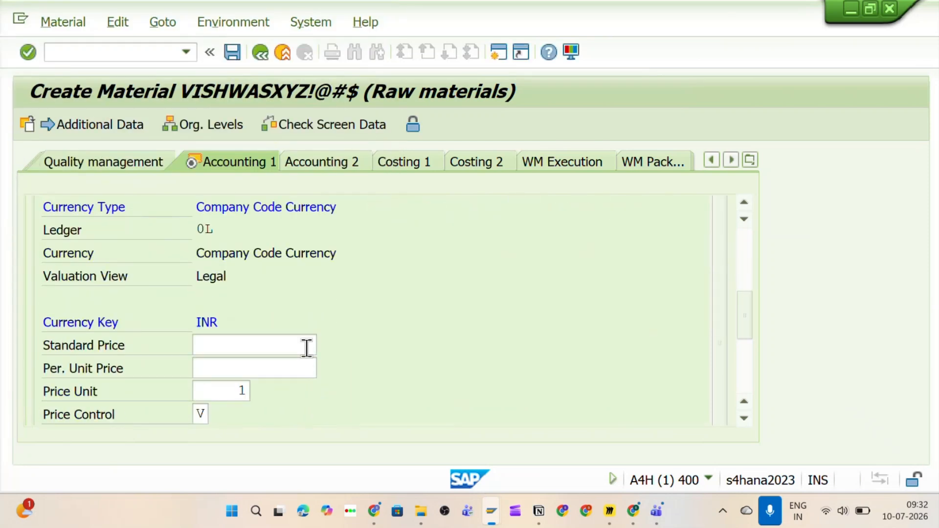
left_click(261, 349)
type("10")
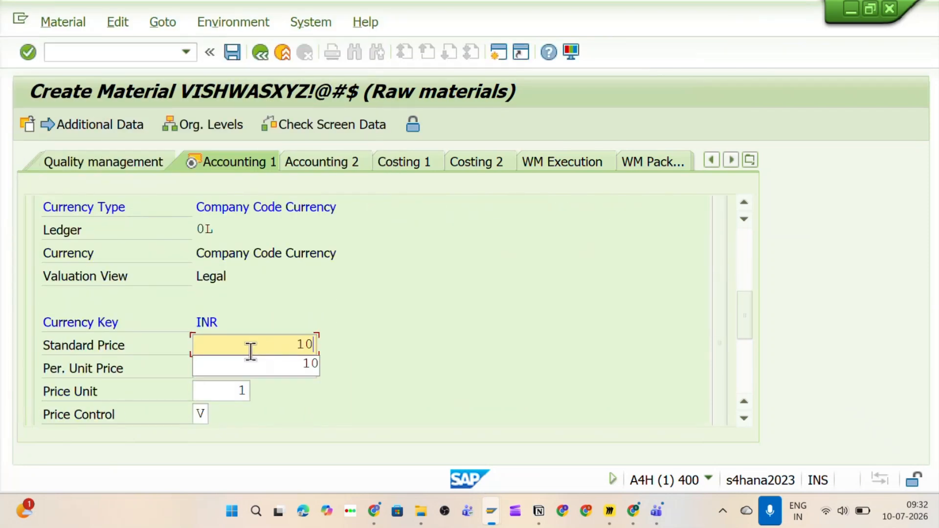
left_click(289, 365)
type("10")
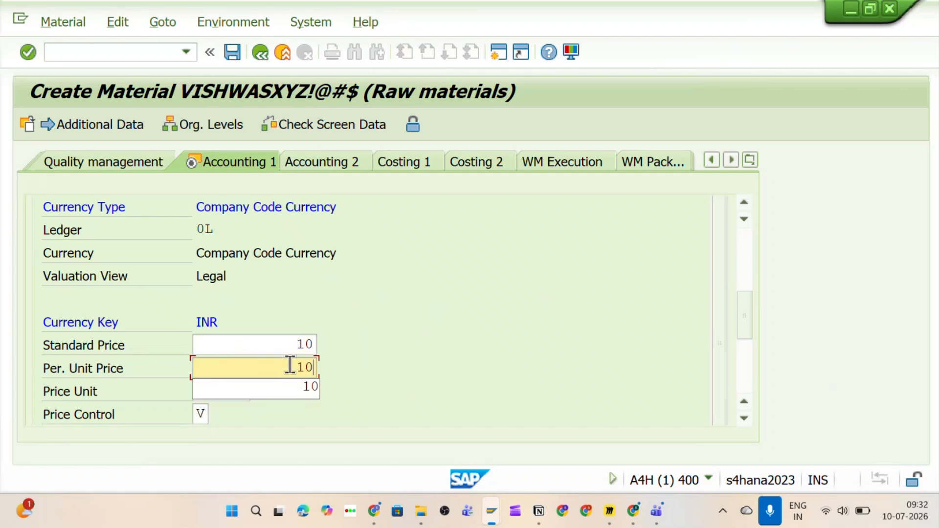
Compare price control options S and V, and choose V for moving average price.
left_click(201, 412)
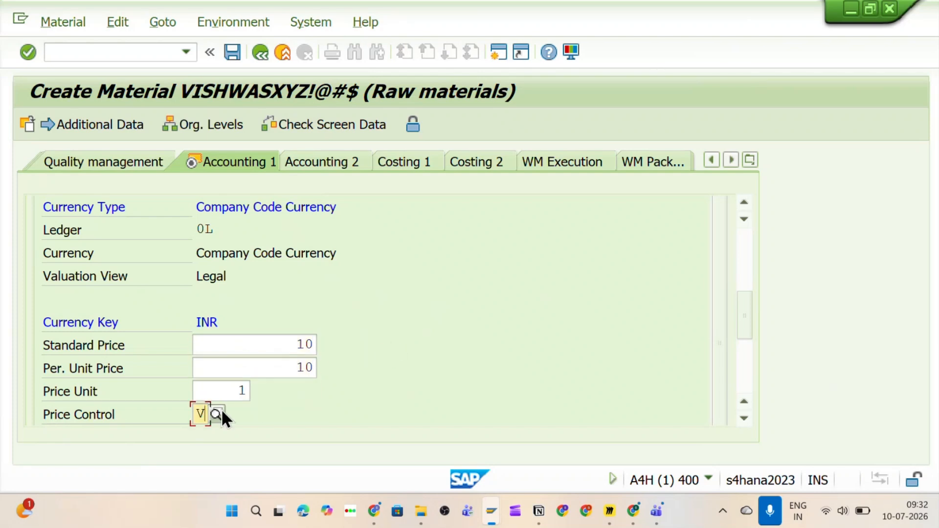
left_click(220, 413)
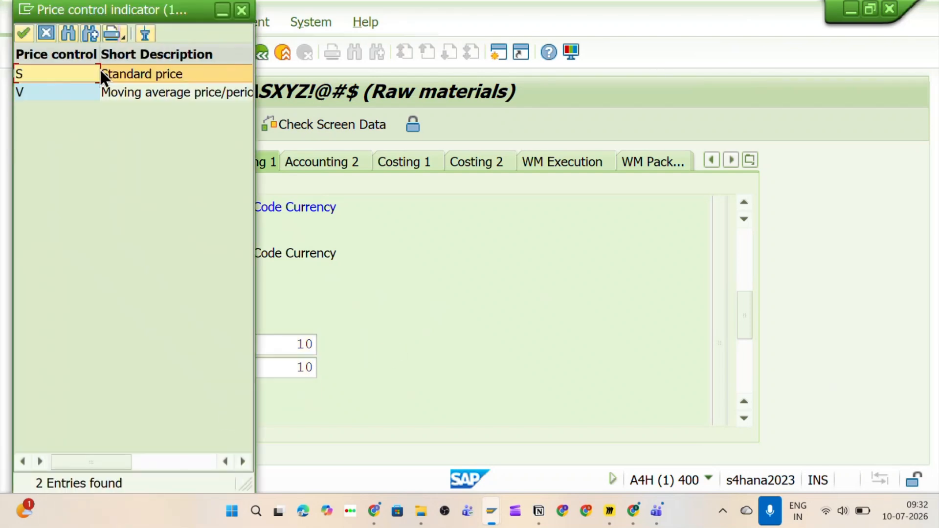
left_click(84, 98)
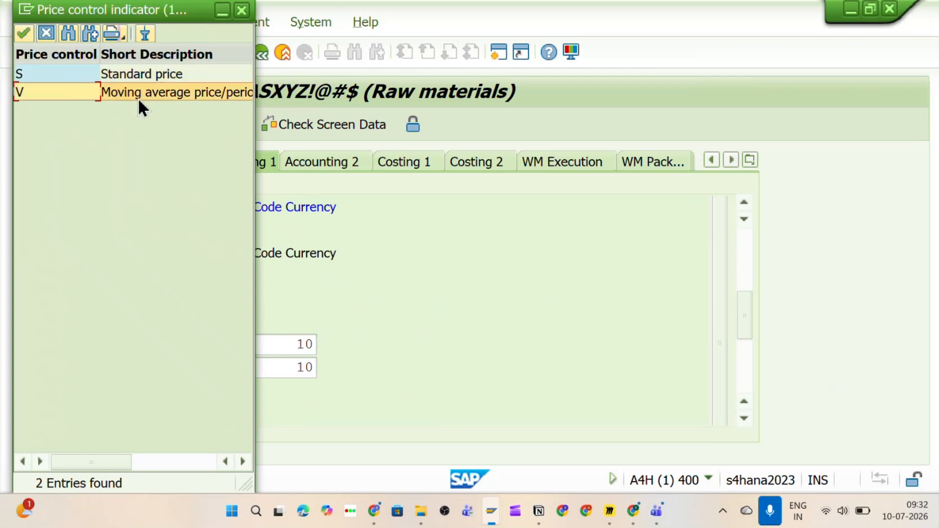
left_click(57, 79)
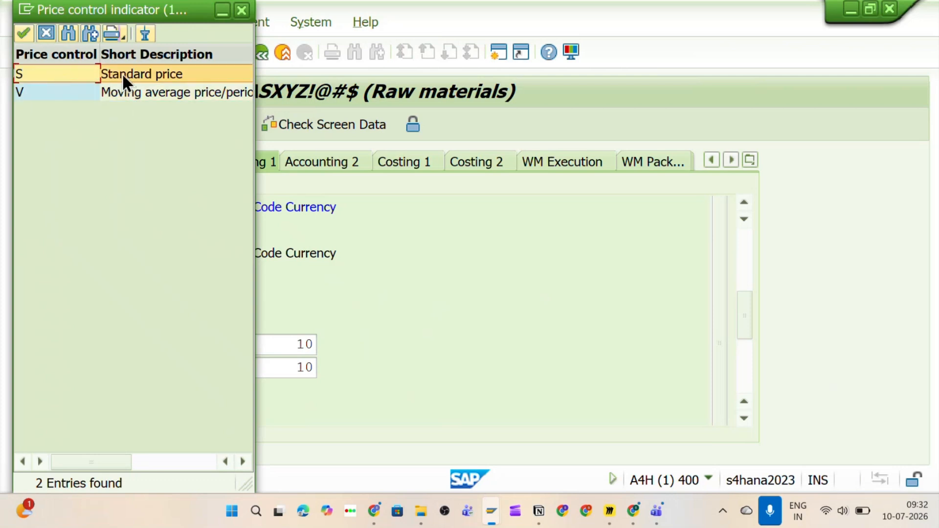
left_click(73, 98)
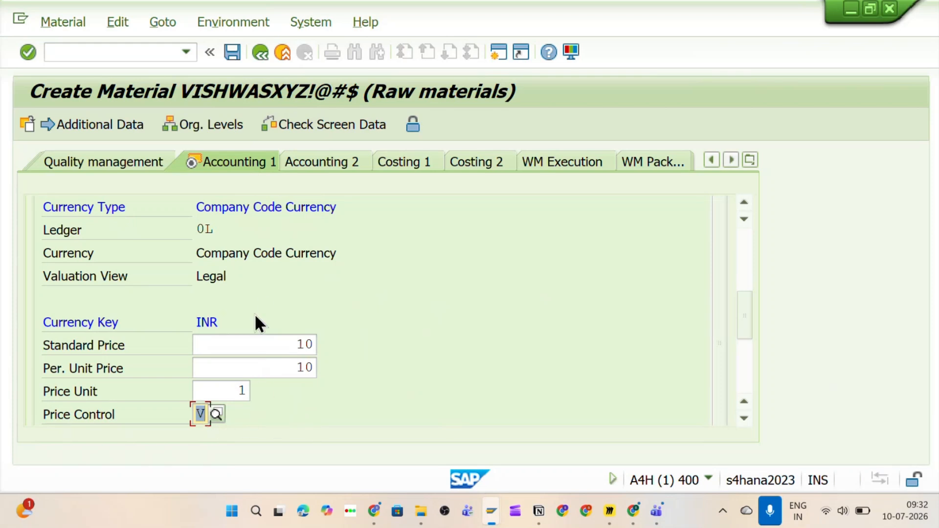
Change both the standard price and the periodic unit price to 1 INR.
scroll(338, 281, "up", 2)
scroll(341, 278, "up", 3)
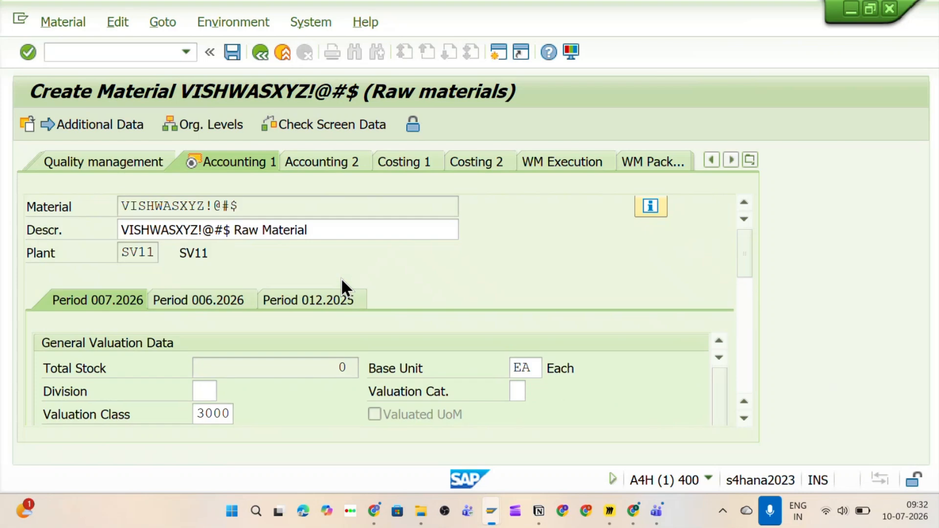
scroll(349, 266, "down", 5)
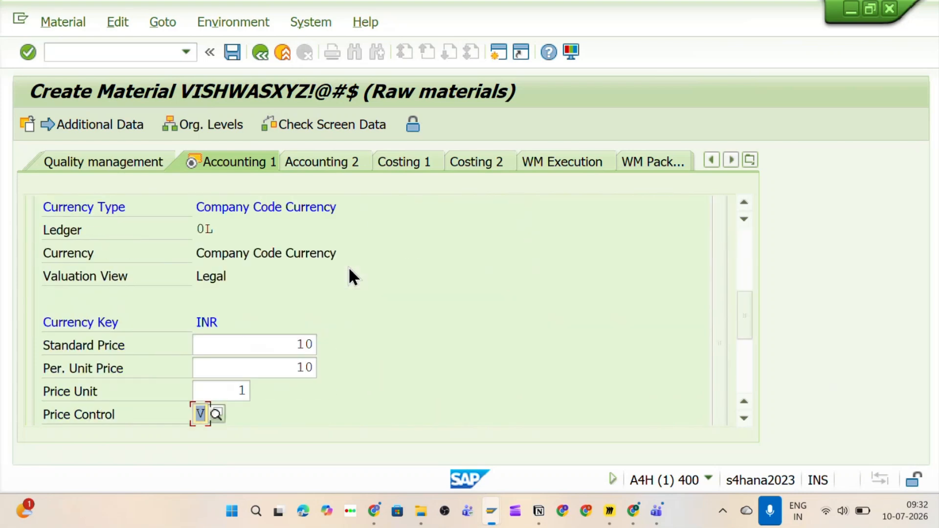
scroll(348, 266, "up", 3)
scroll(349, 265, "down", 5)
scroll(348, 266, "up", 1)
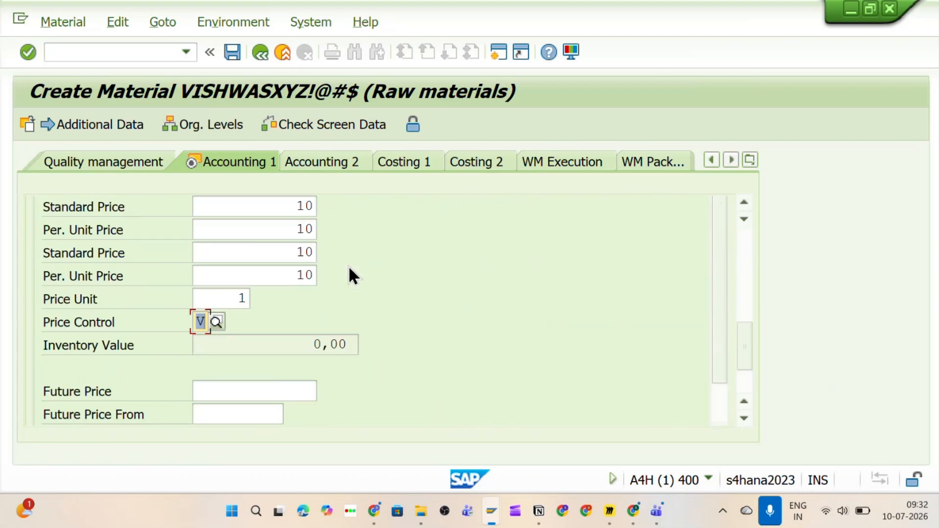
double_click(298, 251)
type("1")
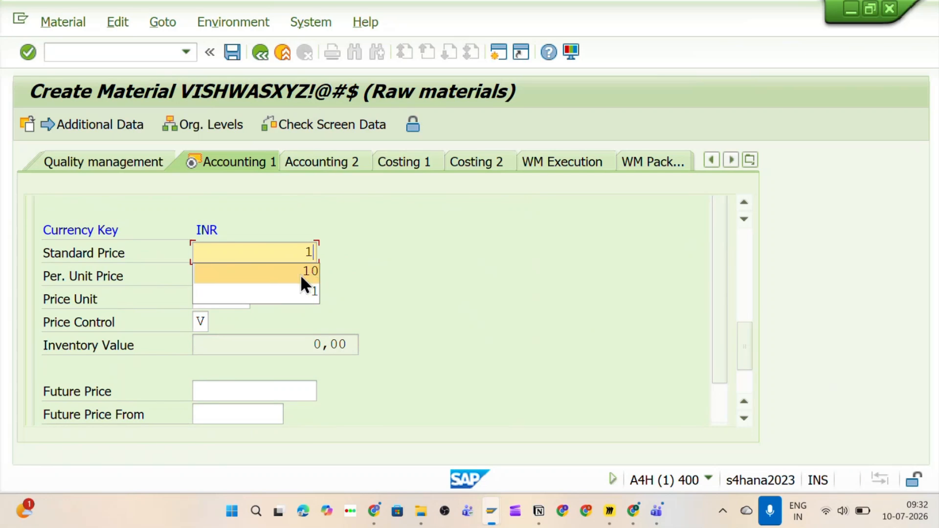
double_click(299, 273)
type("1")
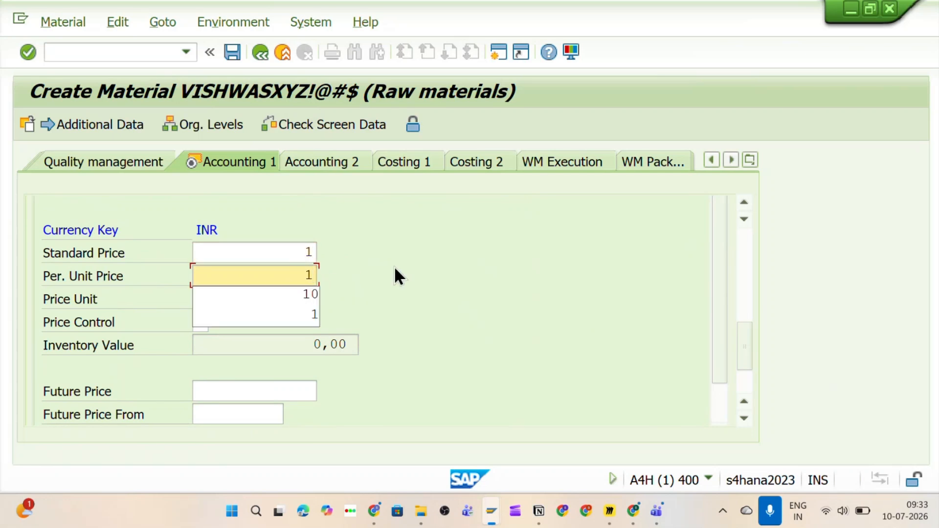
Validate the Accounting 1 data and save the new raw material.
scroll(404, 271, "up", 6)
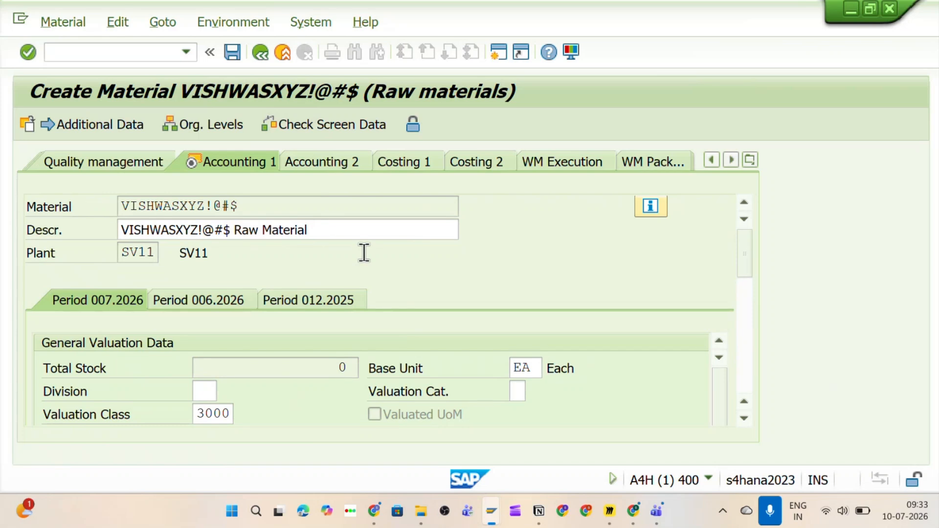
key("Return")
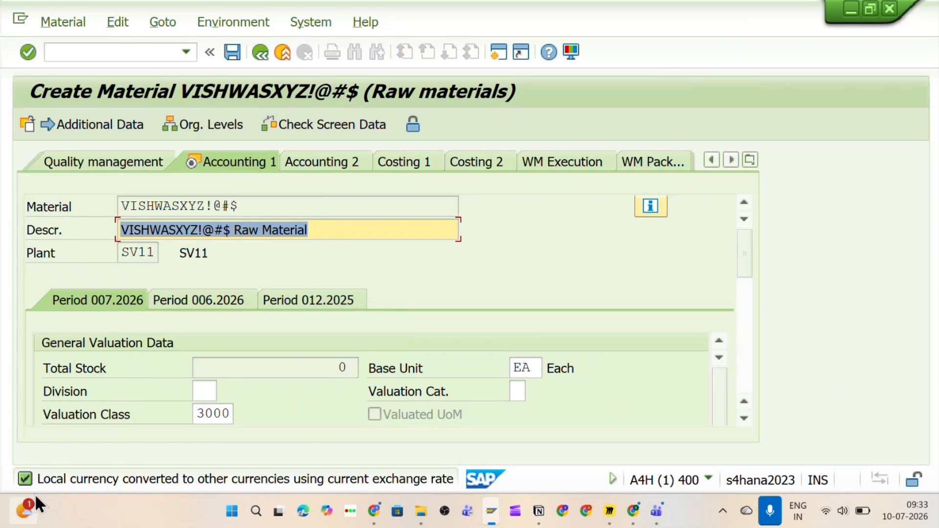
mouse_move(36, 497)
left_click(229, 50)
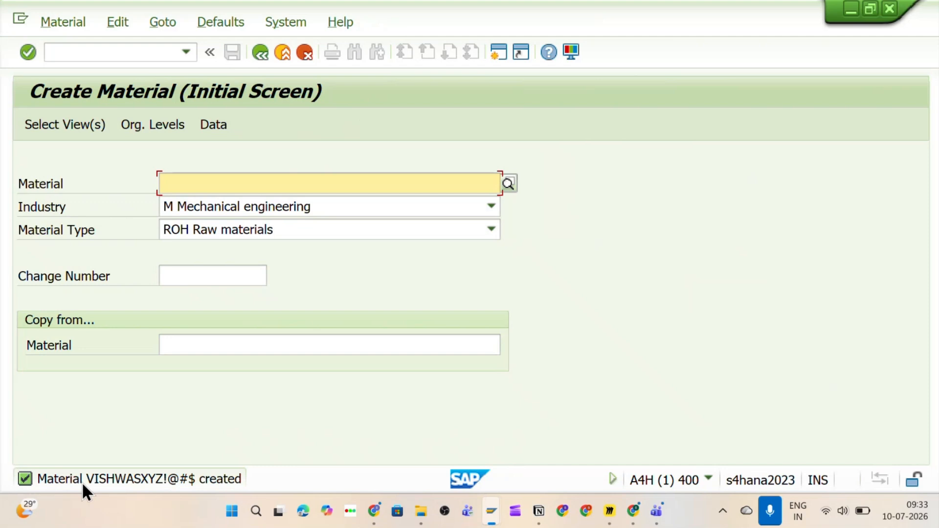
Open the details of the material creation message, copy its text, and close the message details.
left_click(44, 478)
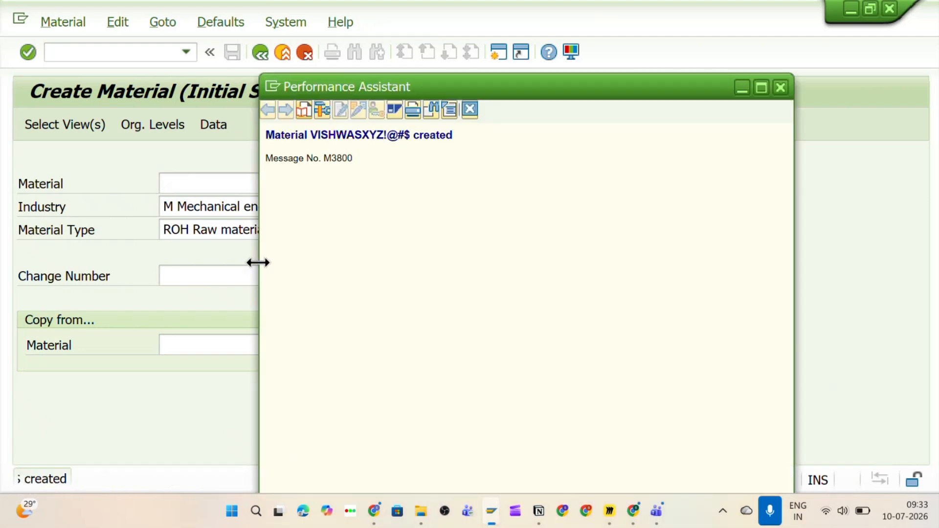
left_click_drag(471, 143, 316, 138)
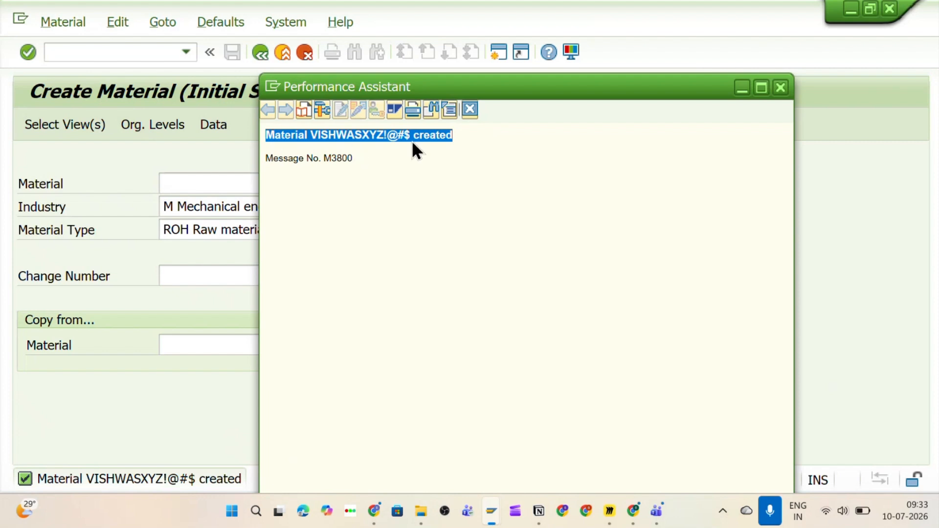
left_click(783, 88)
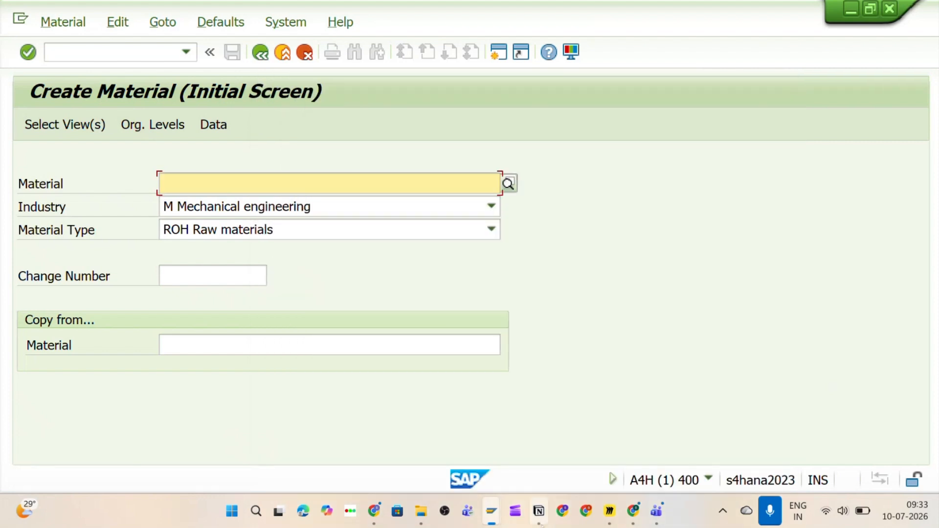
Switch to Notion and paste the copied creation message below the material identifier in the NM College notes.
left_click(539, 513)
left_click(243, 421)
scroll(252, 422, "down", 3)
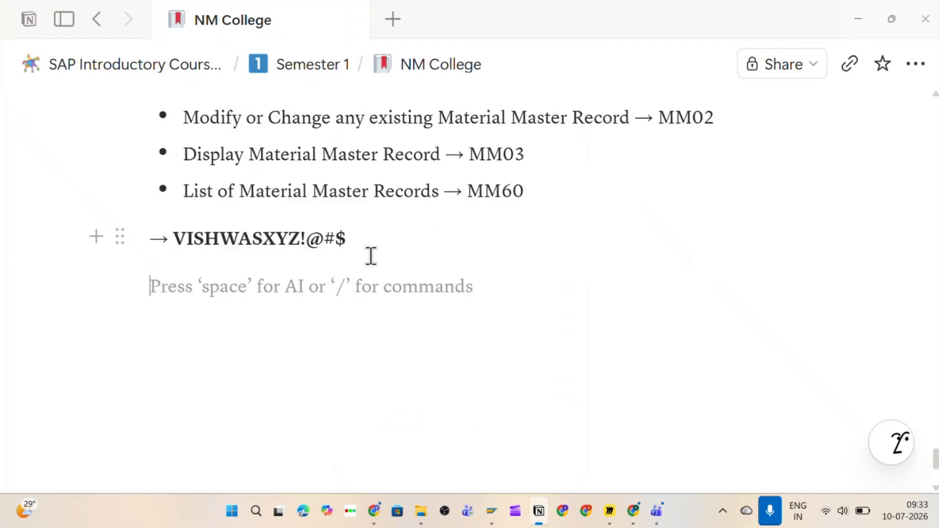
type("Material VISHWASXYZ!@#$ created")
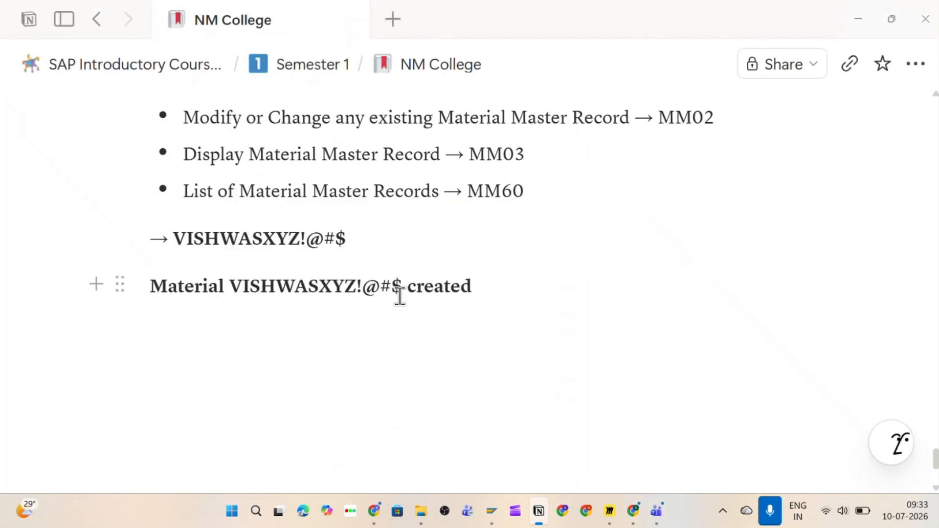
Return to SAP and start the Change Material transaction with /nMM02.
key("alt+Tab")
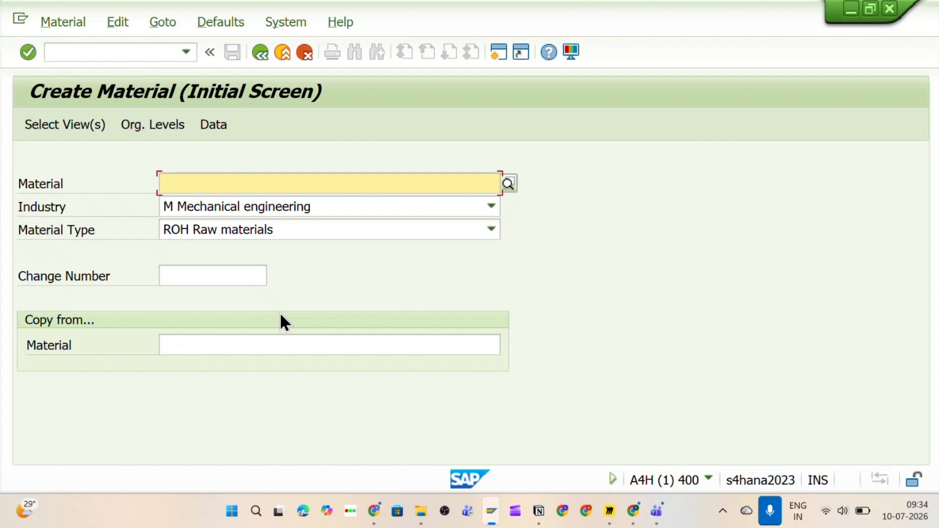
left_click(110, 49)
type("/nMM02")
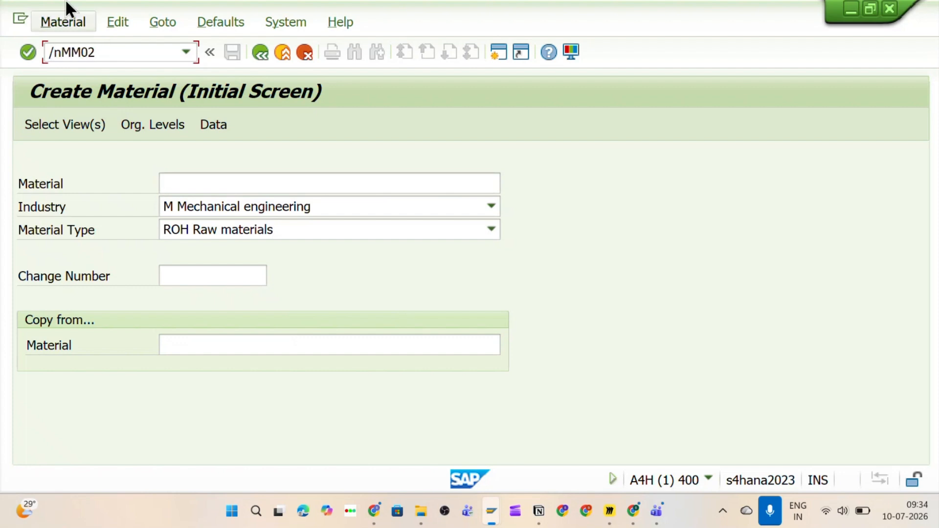
left_click_drag(61, 52, 115, 60)
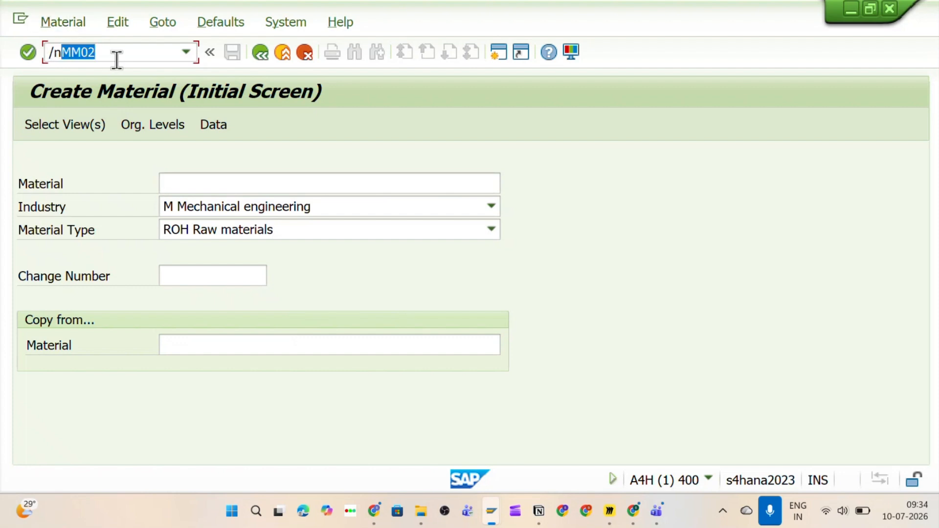
key("Return")
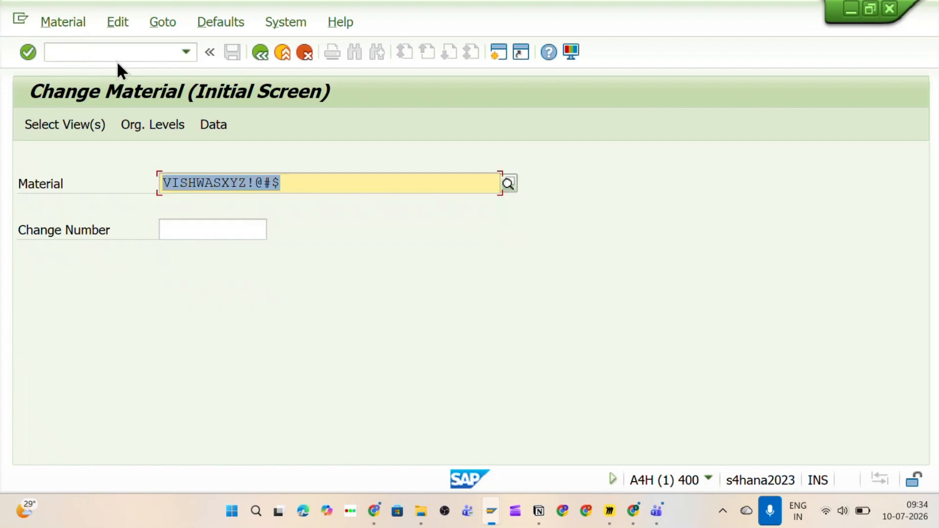
Select the Basic Data 1, Purchasing, General Plant Data / Storage 1 and Accounting 1 views for changing the raw material.
left_click_drag(290, 184, 154, 191)
left_click(32, 126)
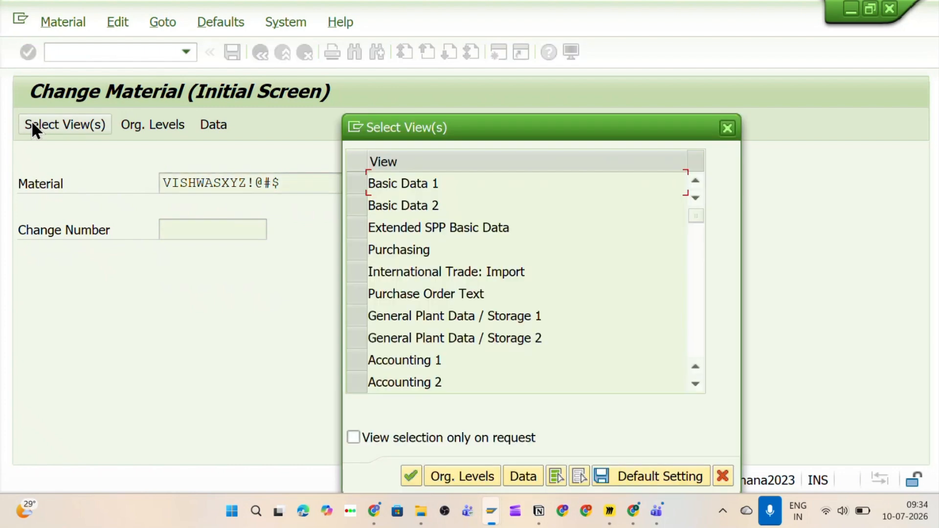
left_click(362, 185)
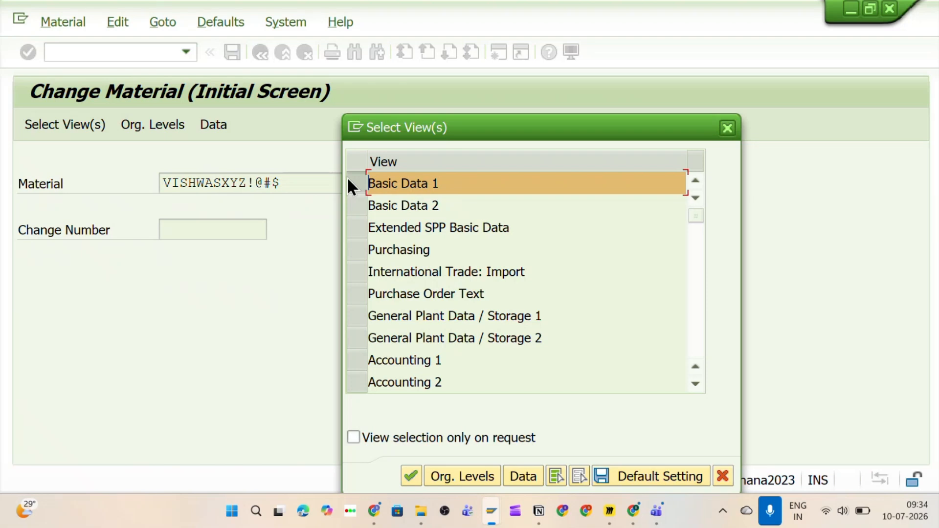
left_click(362, 247)
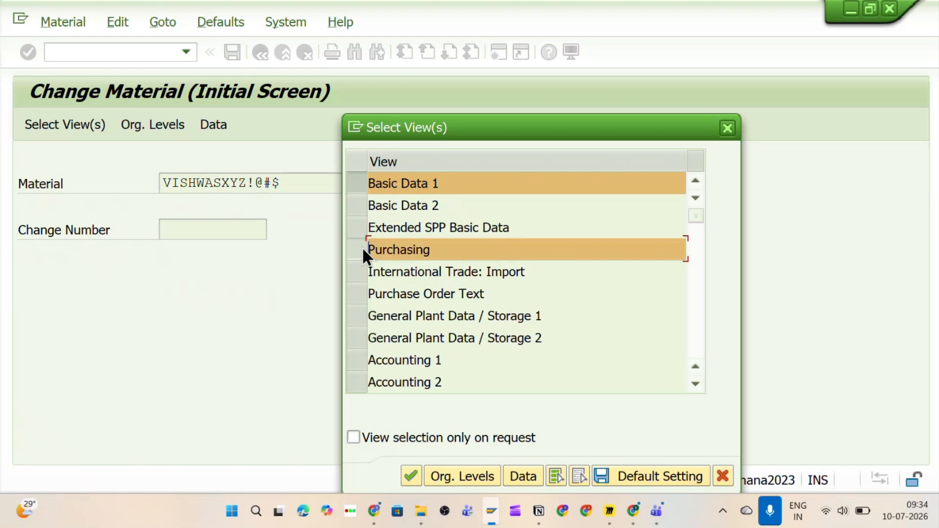
left_click(361, 318)
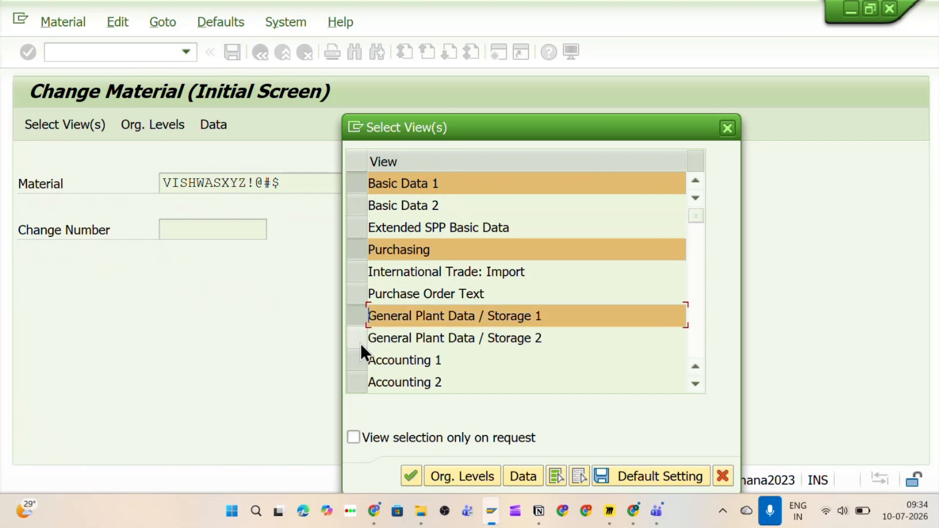
left_click(357, 359)
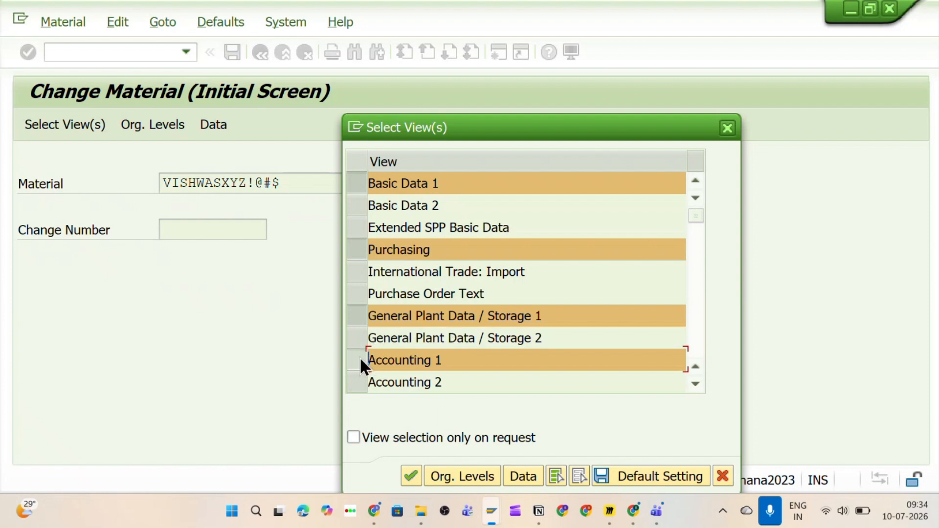
Set the organizational levels to plant SV11 and storage location SL01 and open the material for changing.
left_click(467, 471)
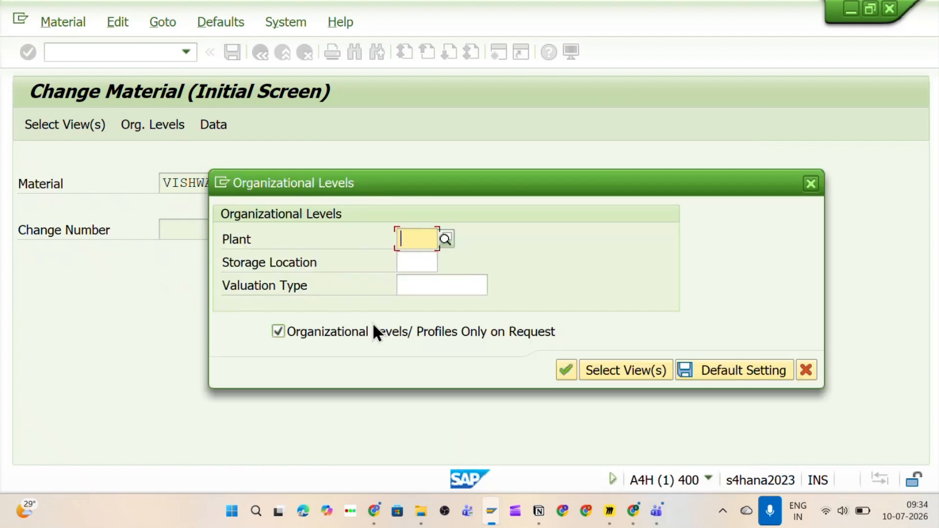
type("SV11")
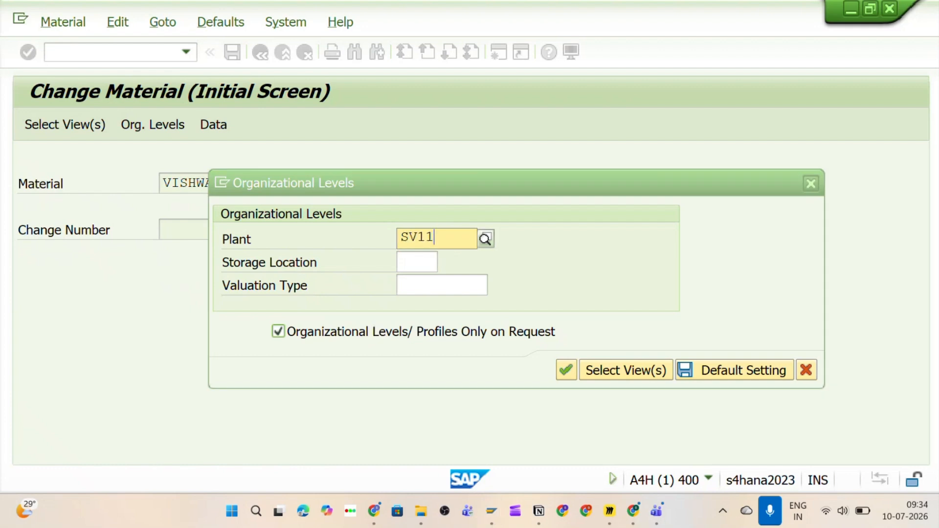
left_click(382, 274)
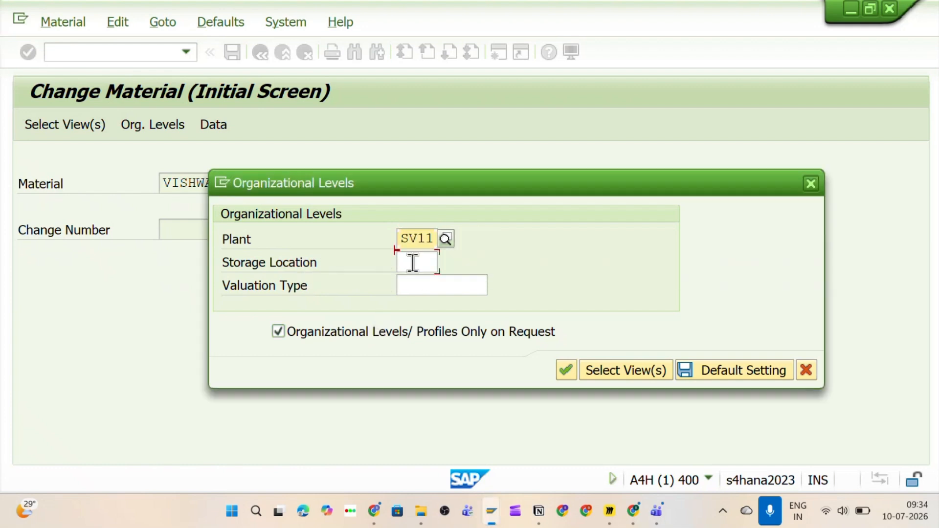
left_click(412, 262)
type("SL01")
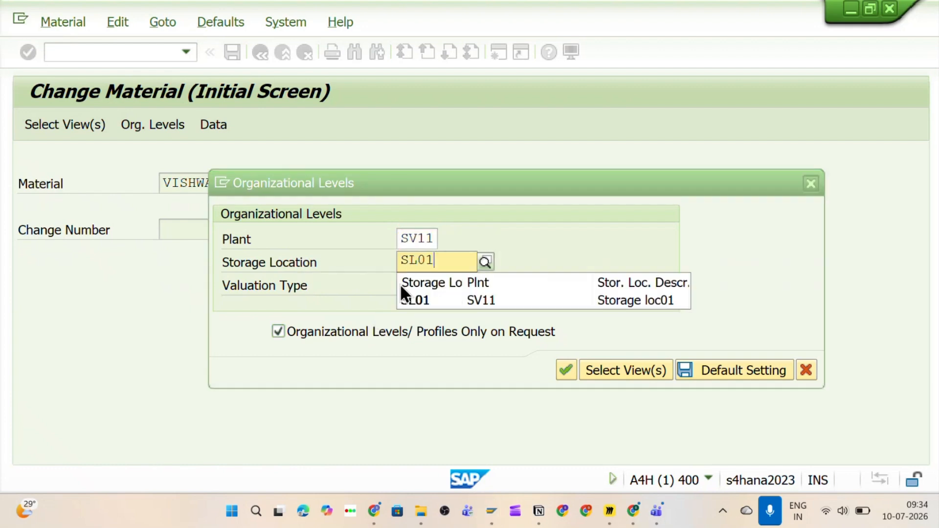
left_click(425, 297)
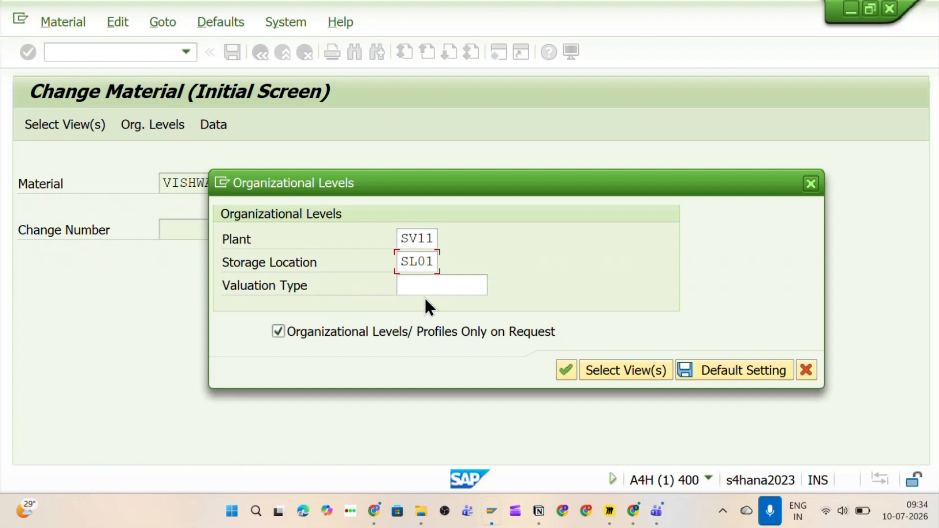
left_click(565, 369)
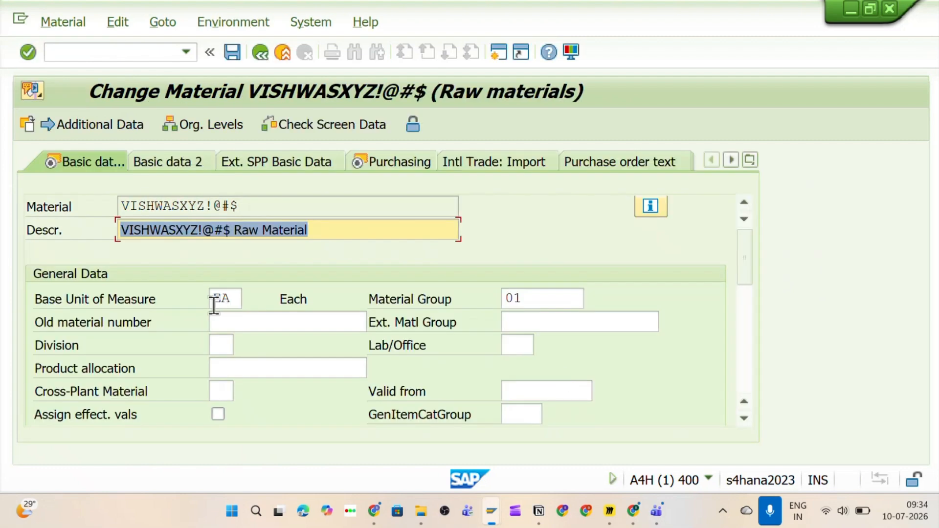
Review the description, base unit and material group in Basic Data 1, and the purchasing group in the Purchasing view.
left_click(321, 229)
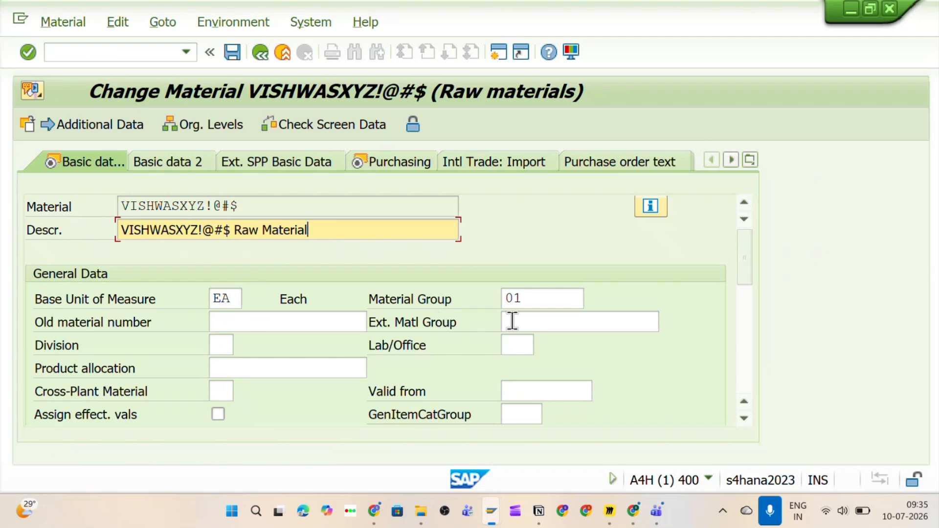
left_click(232, 298)
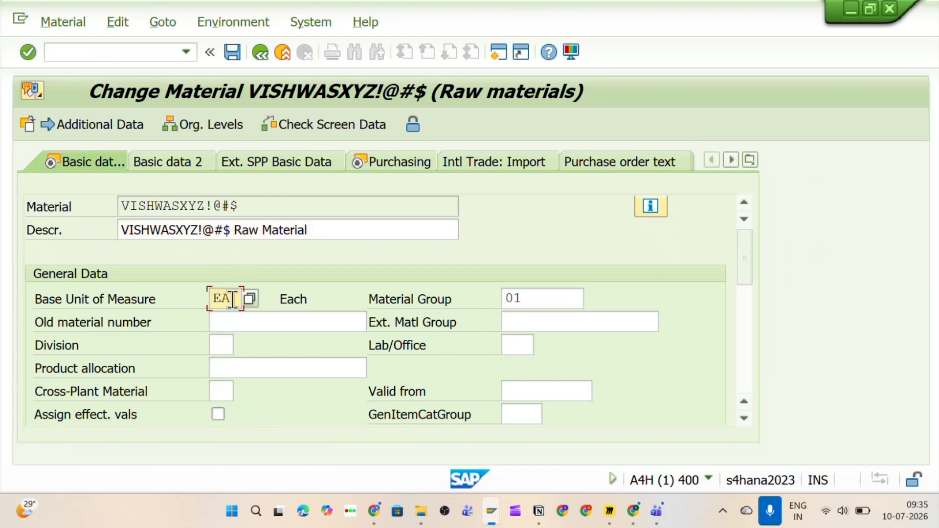
left_click(521, 307)
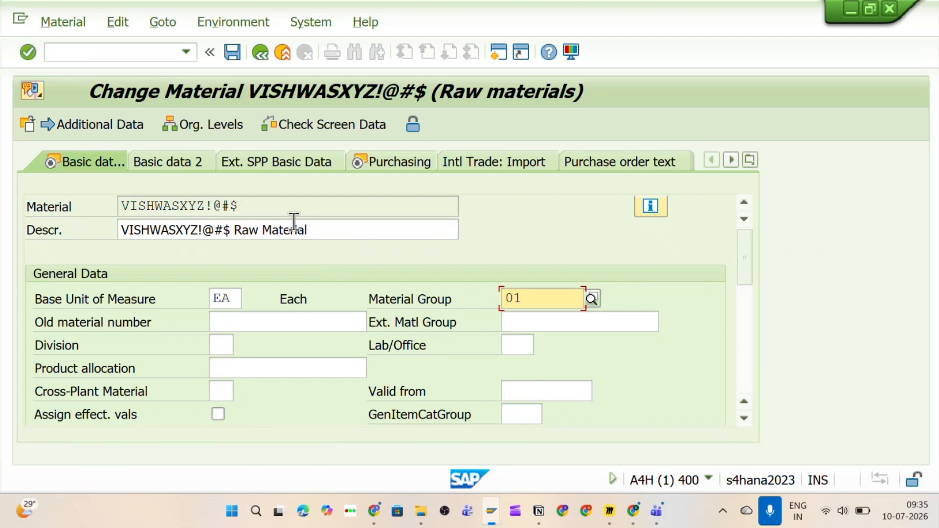
left_click(28, 51)
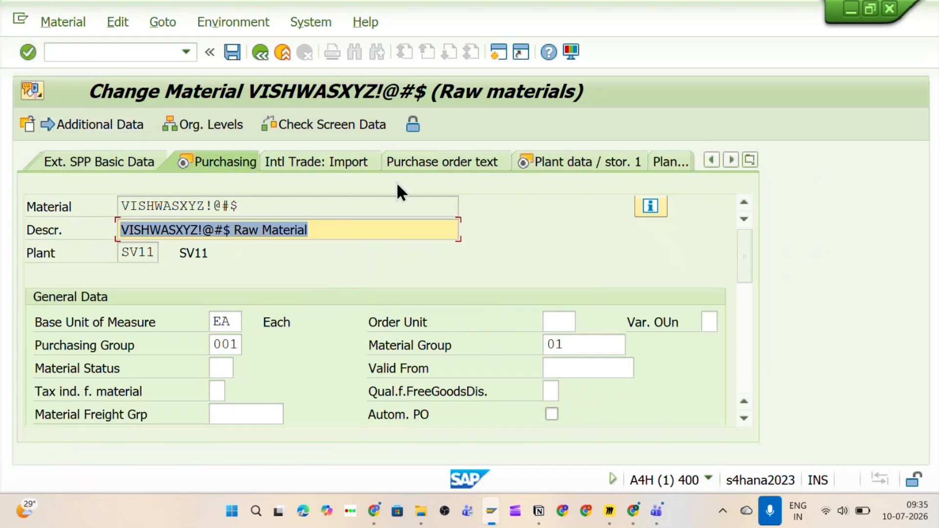
left_click(232, 346)
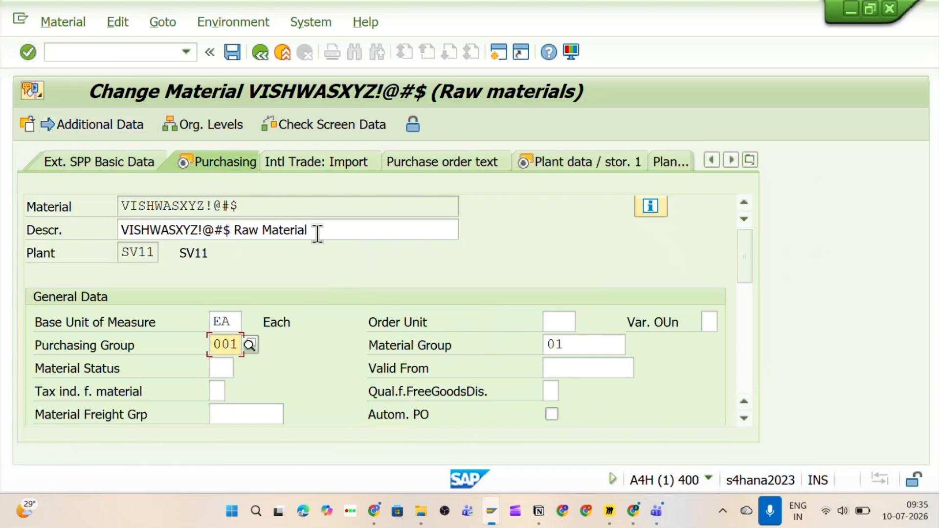
left_click(28, 51)
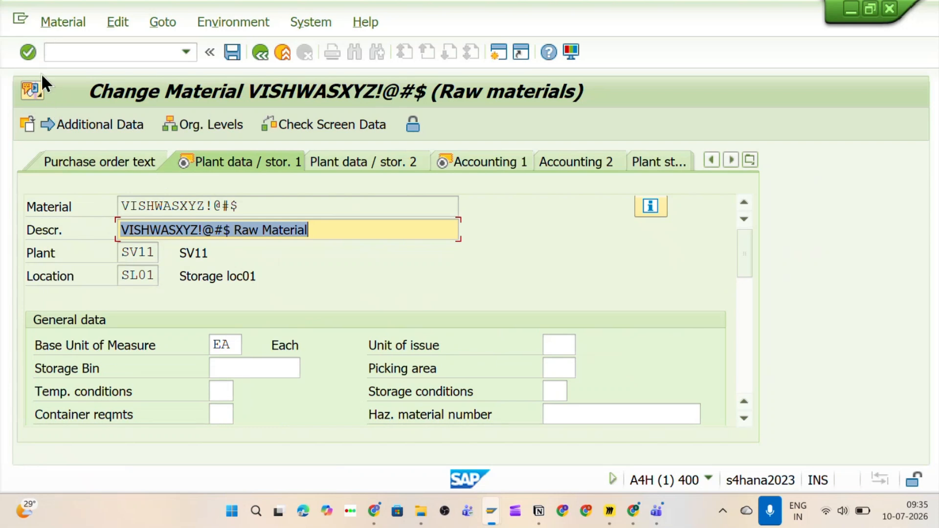
Continue to the Accounting 1 view and examine the standard price and price control.
left_click(27, 52)
scroll(262, 383, "down", 8)
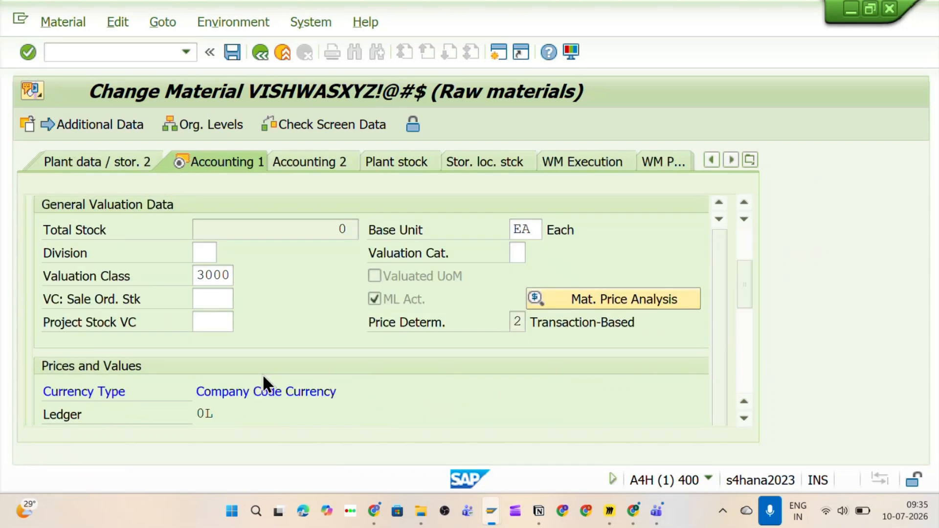
scroll(260, 348, "up", 3)
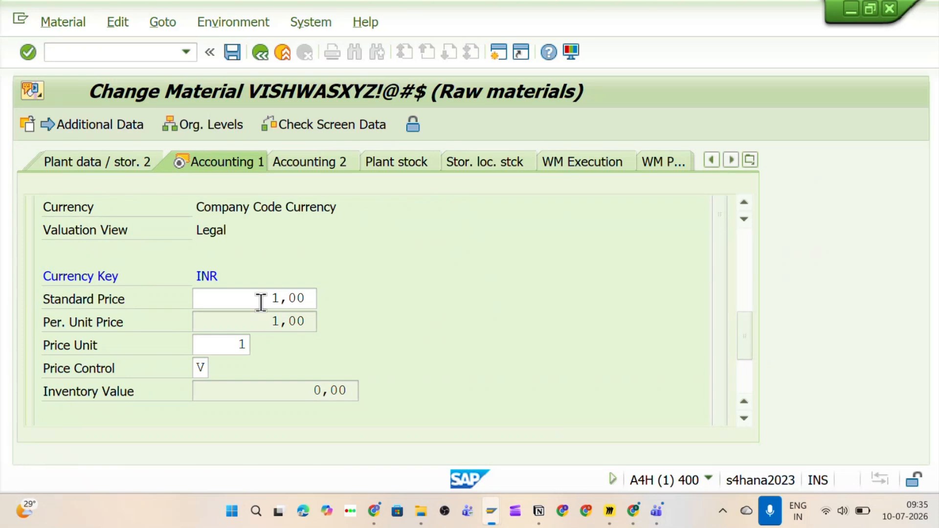
left_click_drag(260, 299, 331, 307)
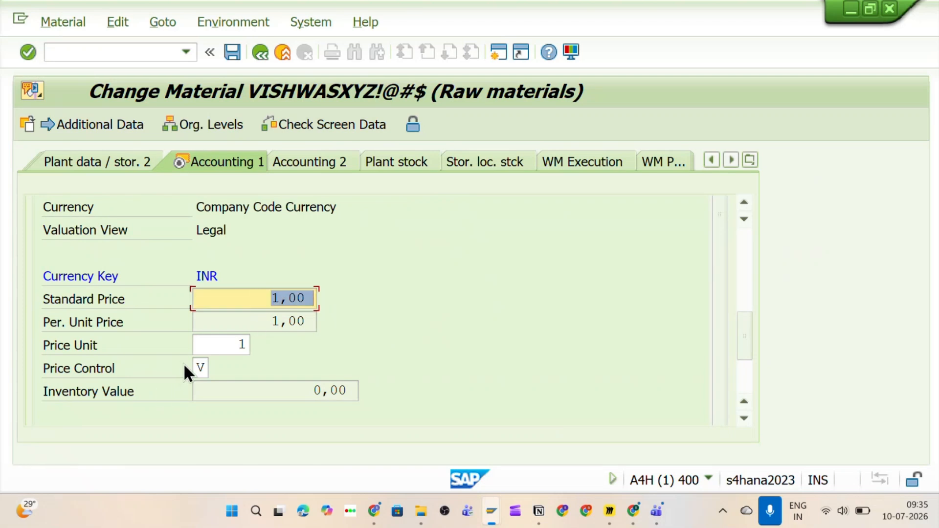
left_click(202, 367)
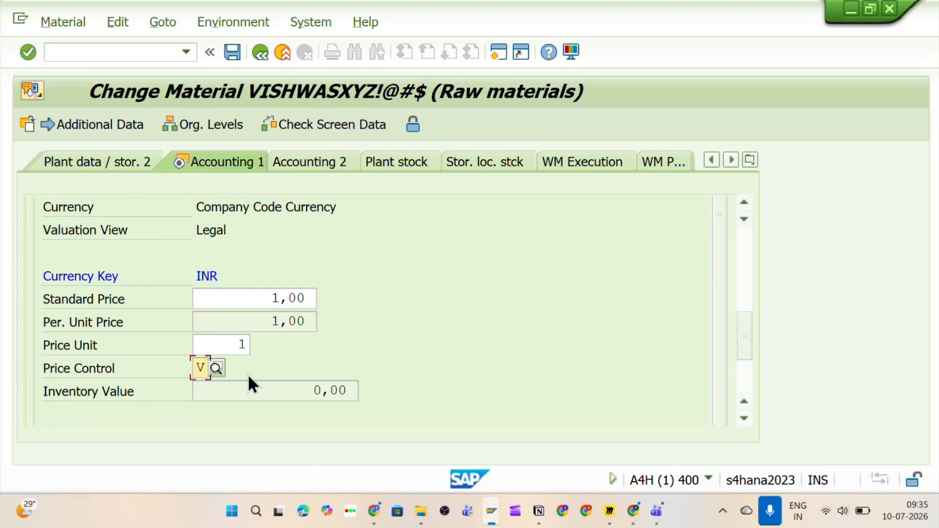
Leave the change screen and start the Display Material transaction with /nMM03.
left_click(140, 55)
type("/n")
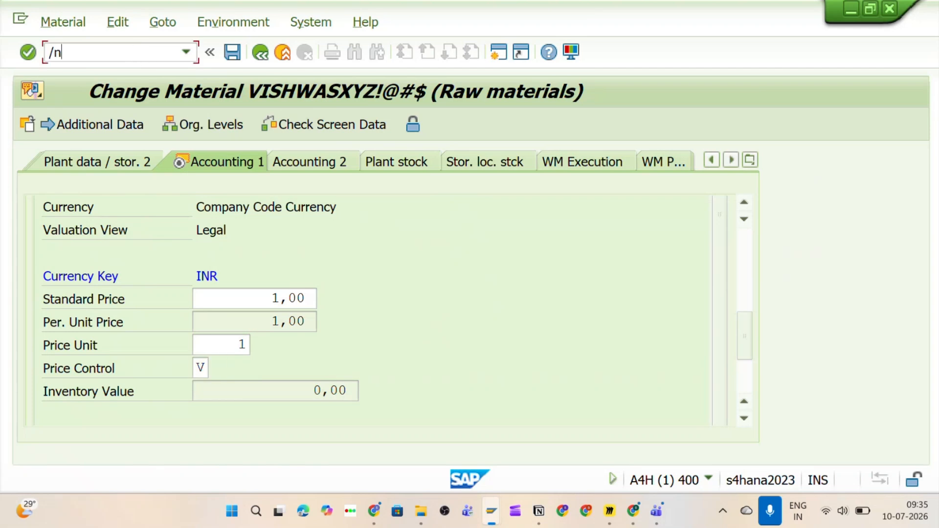
type("MM03")
key("Return")
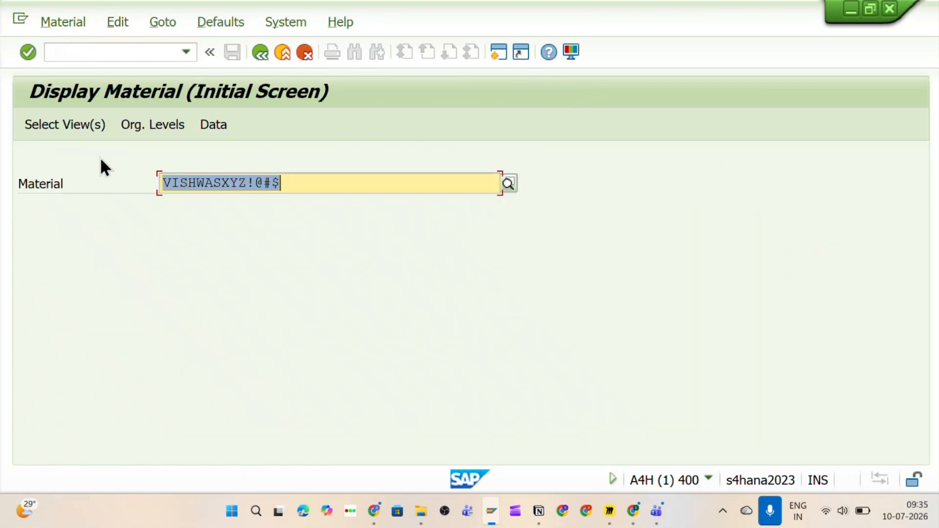
Display the material's Basic Data 1 and Purchasing views for plant SV11.
left_click(73, 125)
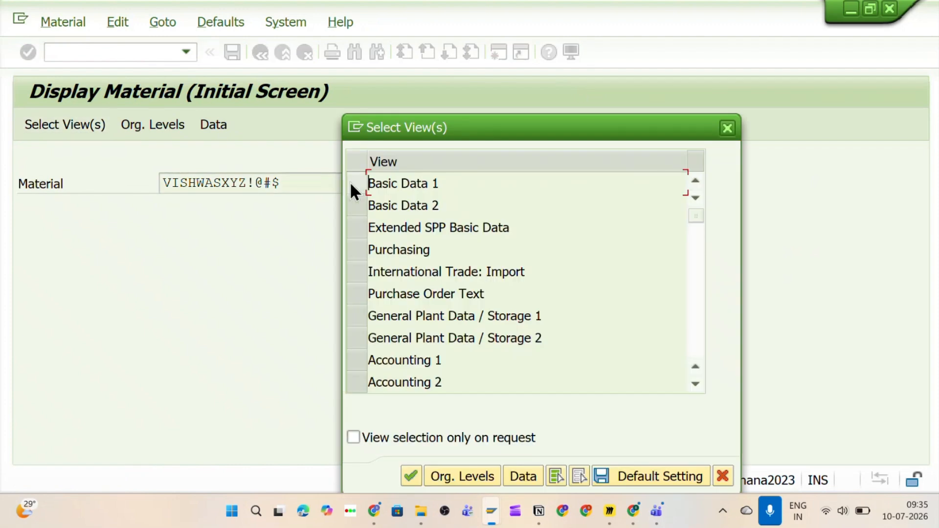
left_click(362, 249)
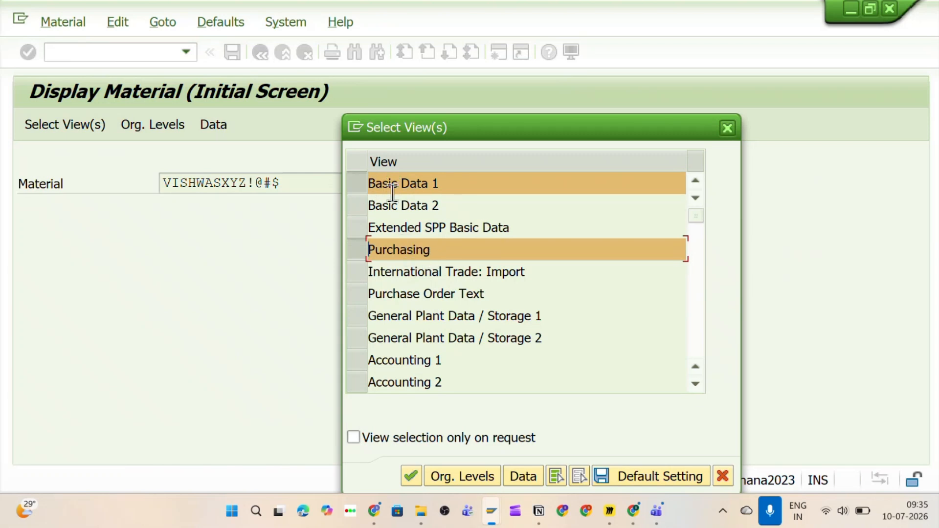
left_click(458, 478)
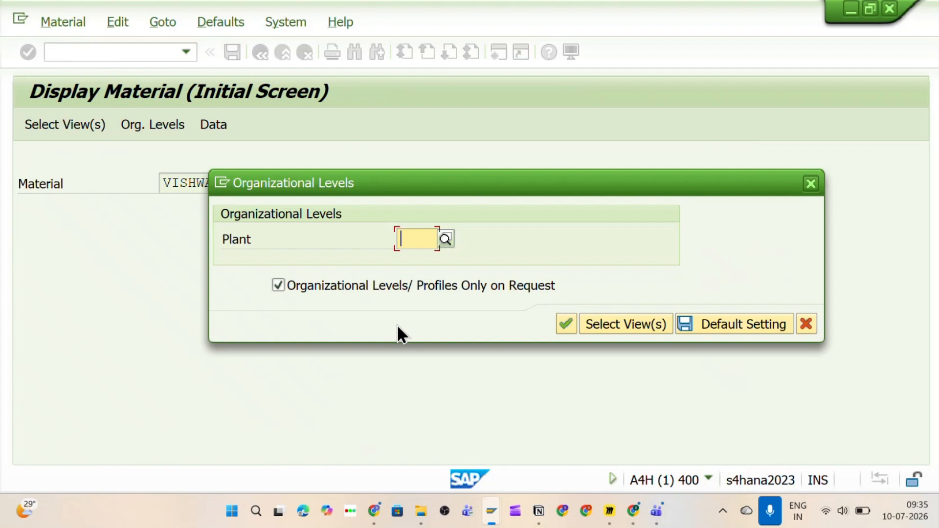
type("SV11")
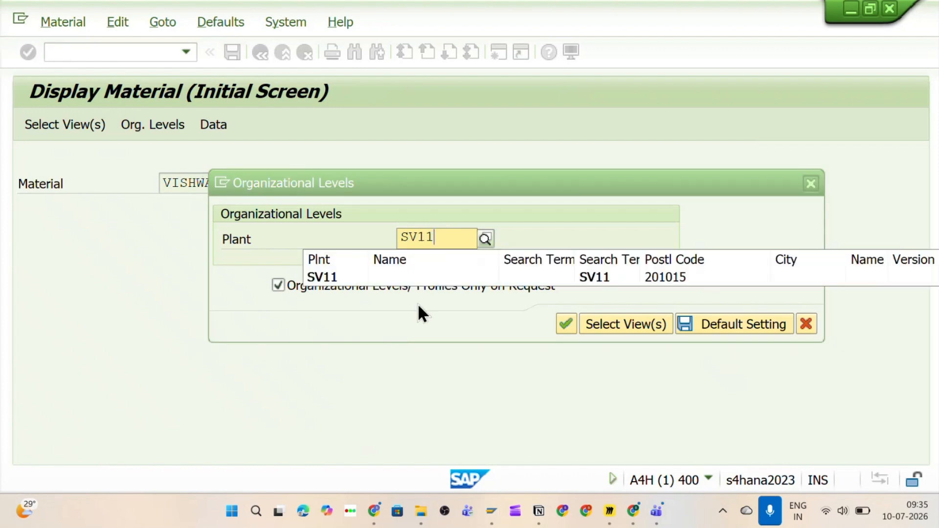
left_click(339, 277)
left_click(567, 322)
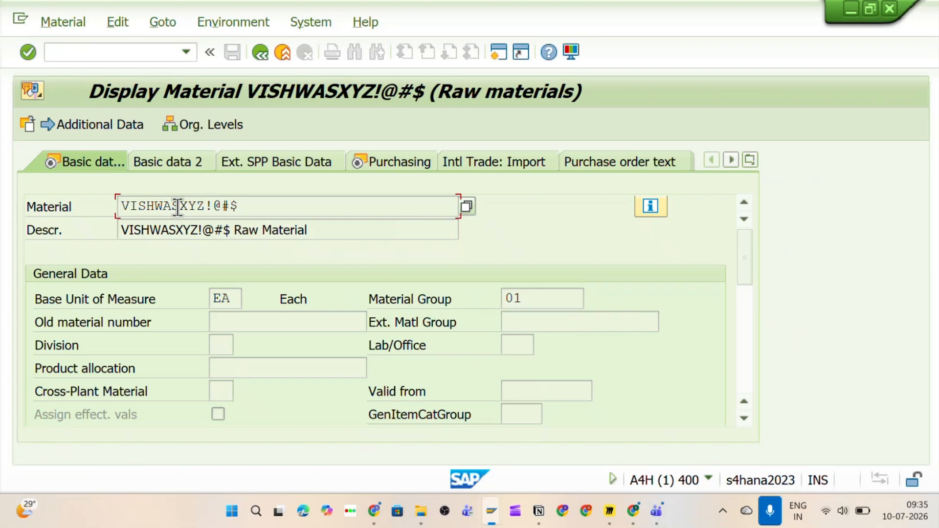
Look at the Purchasing view of the displayed material and exit the material.
left_click(383, 169)
key("Return")
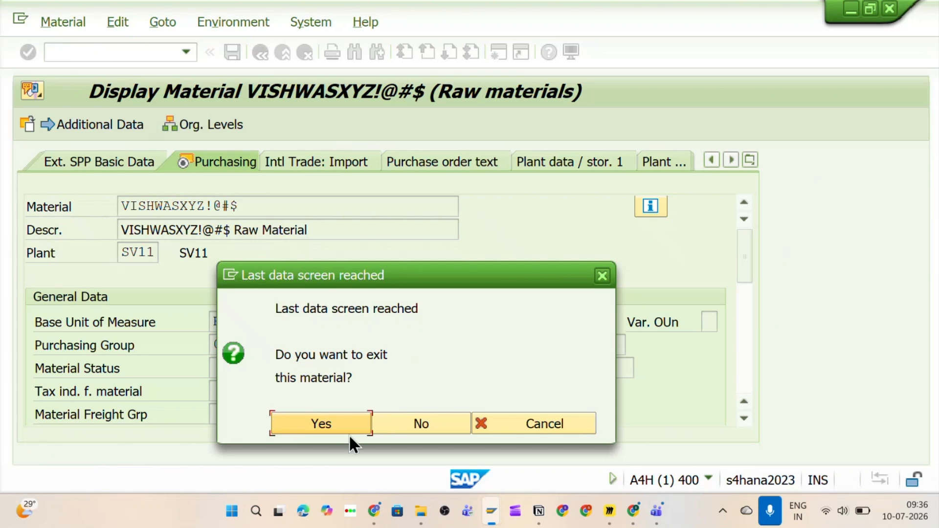
left_click(339, 418)
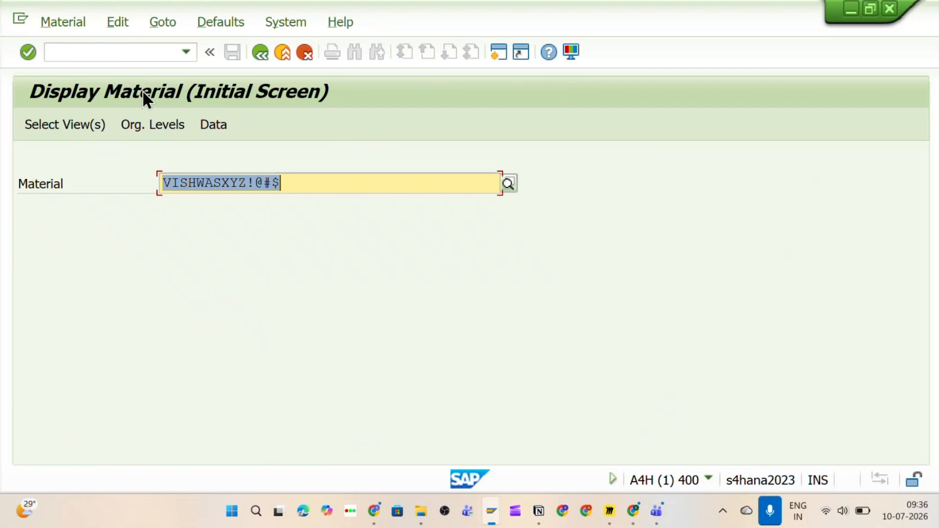
Start the Materials List report with /nMM60 and run it for the new raw material.
left_click(125, 59)
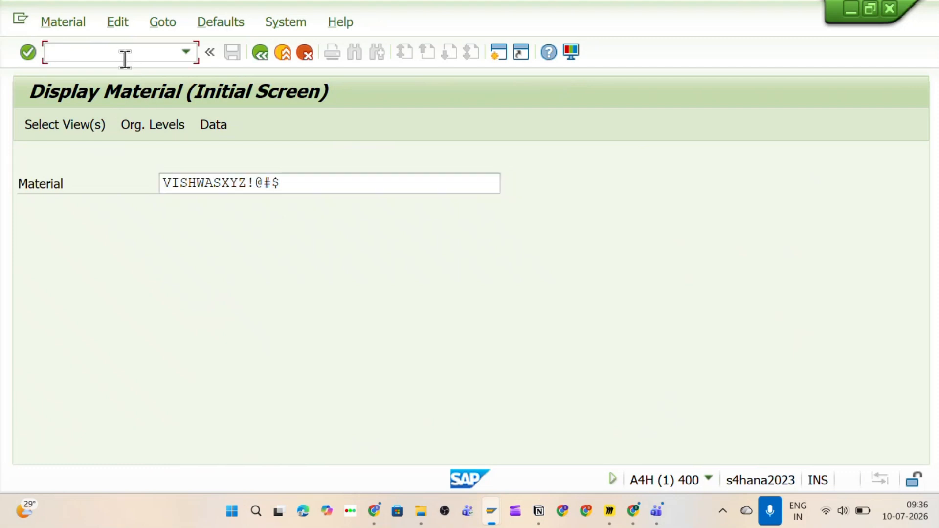
type("/nMM60")
key("Return")
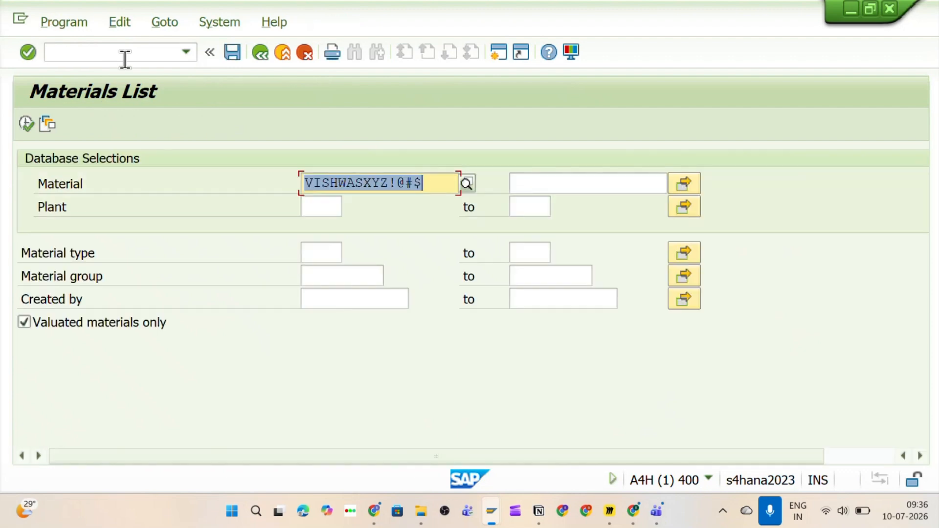
left_click_drag(425, 182, 305, 186)
left_click(21, 127)
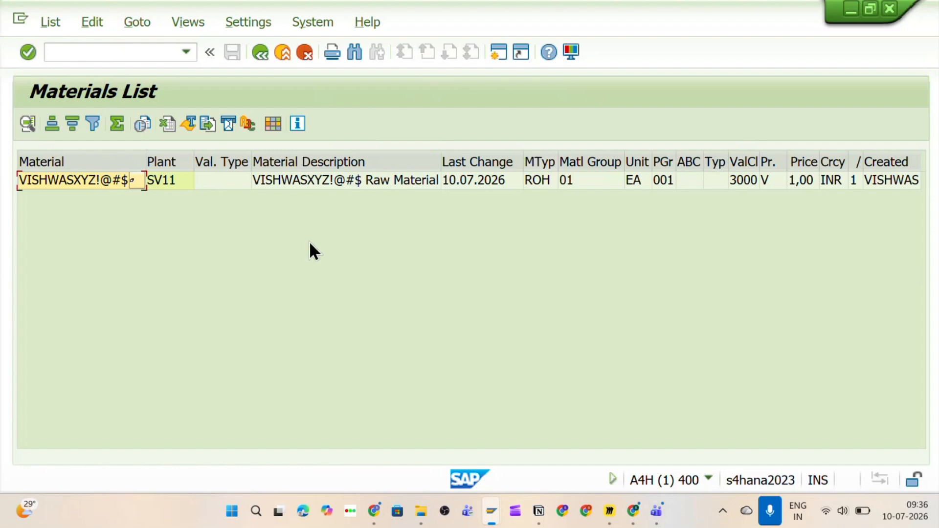
Open the raw material's record from the materials list and dismiss its view selection.
double_click(63, 183)
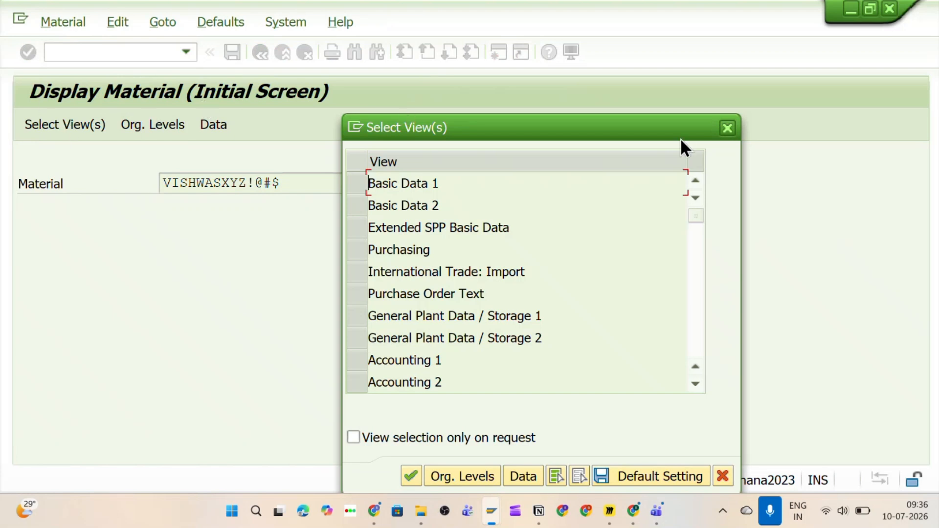
left_click(727, 128)
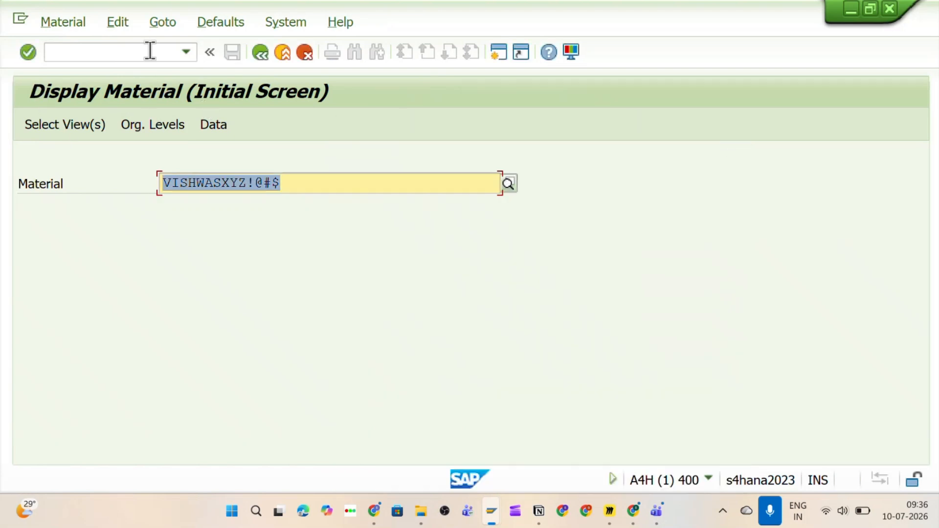
Return to the Materials List selection, clear the material, and run the report for plant SV11.
left_click(264, 54)
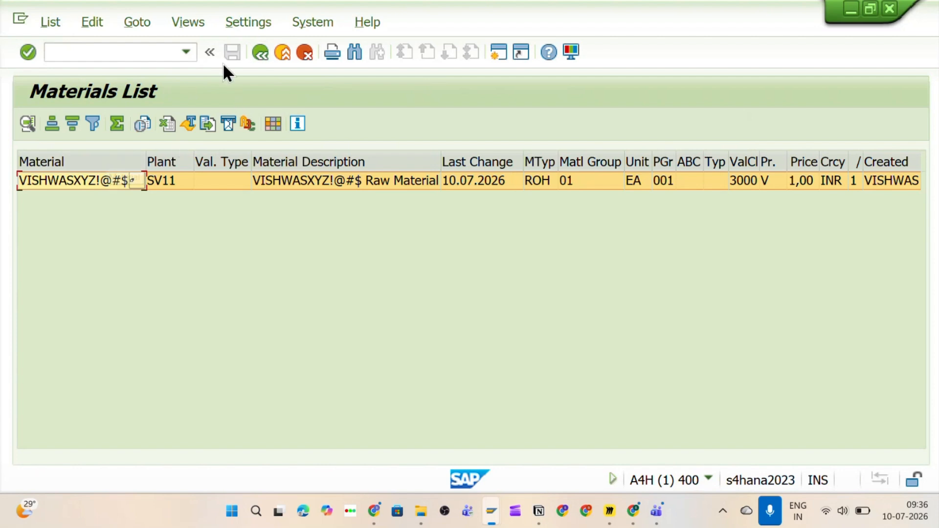
left_click(259, 51)
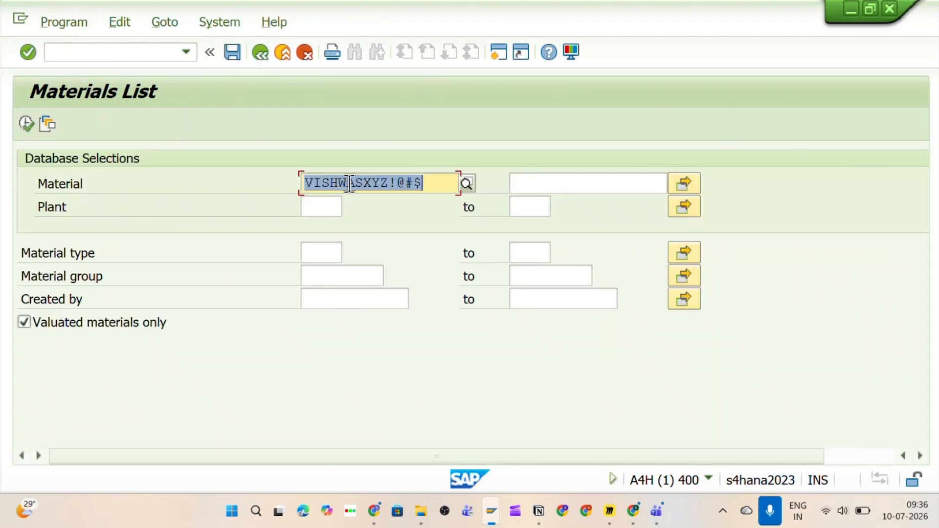
key("Delete")
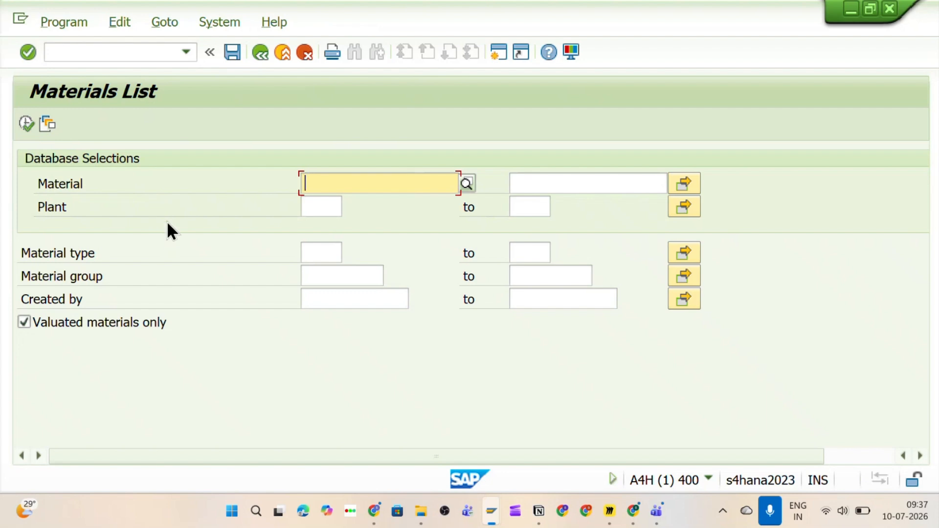
left_click(313, 206)
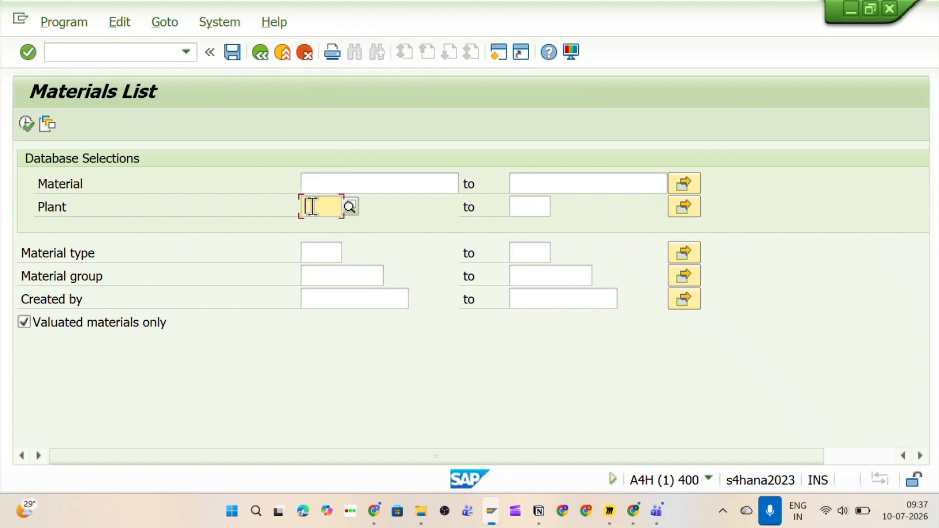
type("SV11")
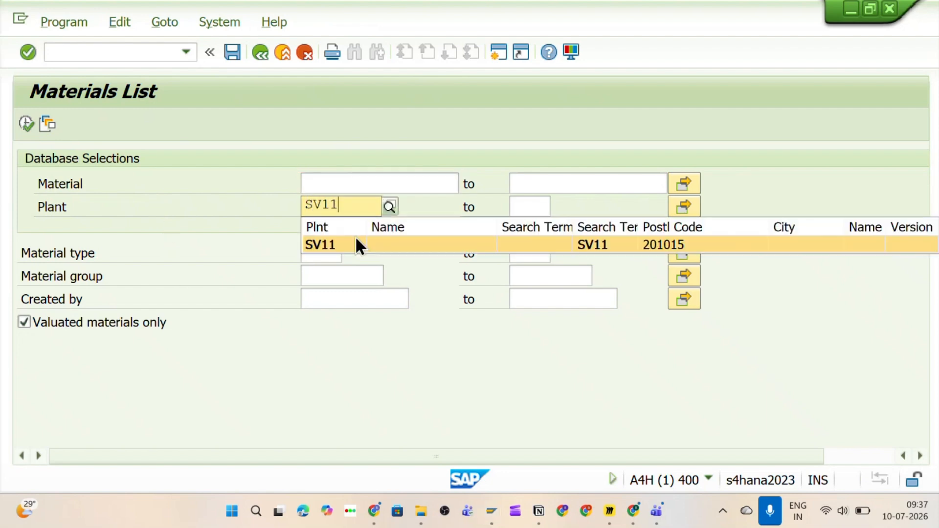
left_click(314, 244)
left_click(26, 123)
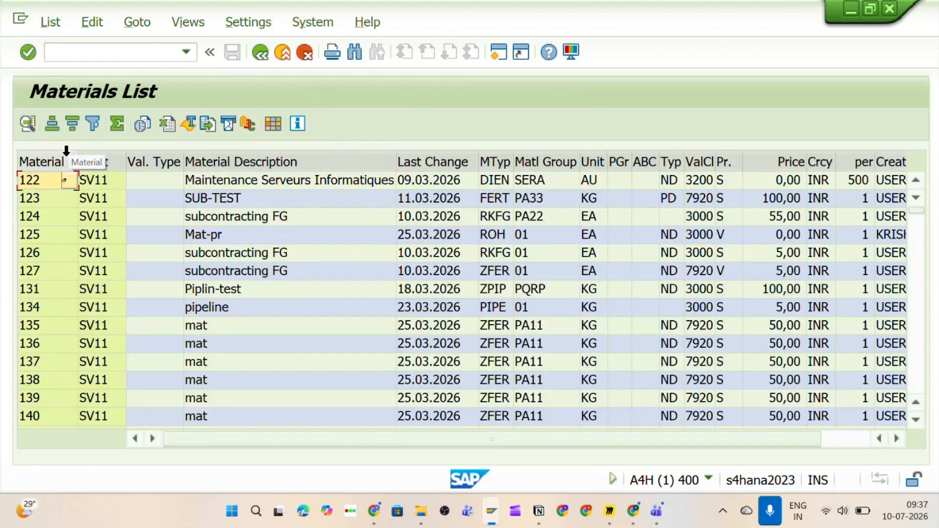
Look through the materials listed for plant SV11 and go back to the report selection.
scroll(241, 250, "down", 15)
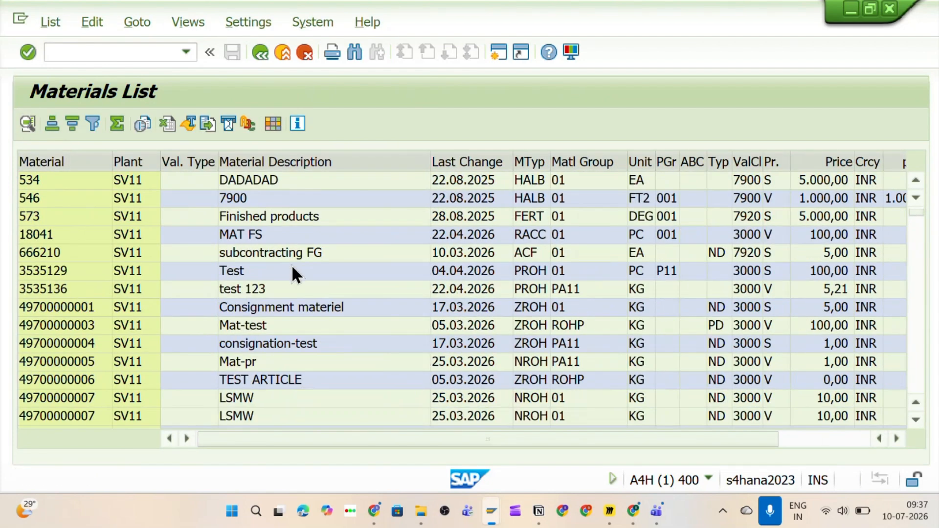
scroll(296, 313, "down", 15)
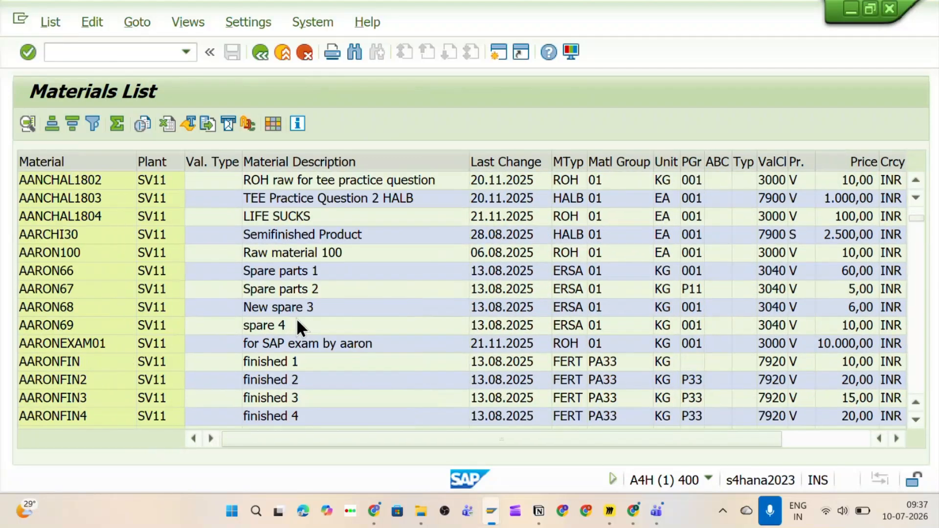
scroll(296, 318, "down", 8)
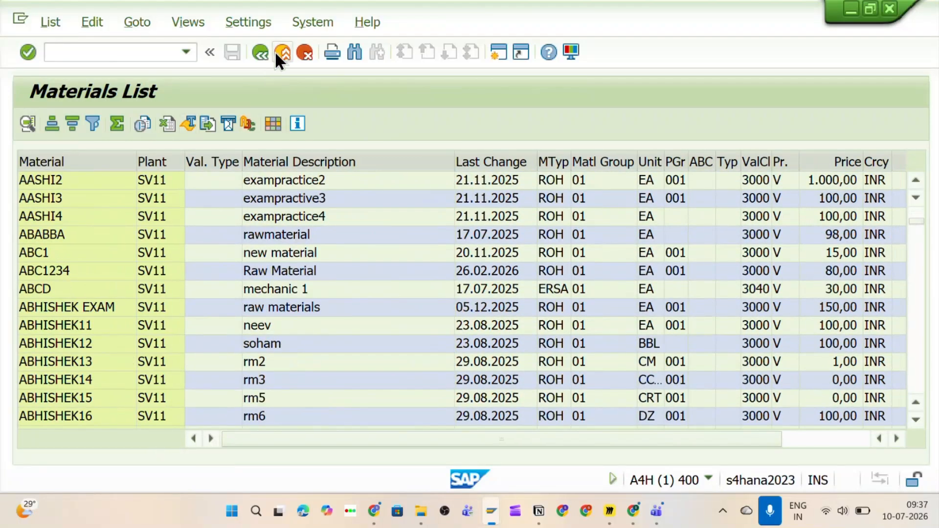
left_click(260, 52)
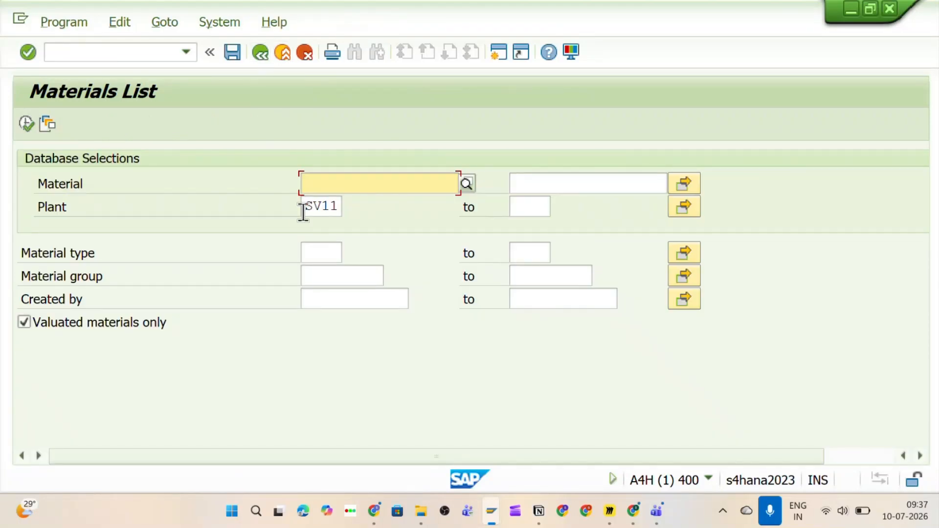
Clear the plant, enter the creator's user name under Created by, and run the Materials List.
left_click_drag(304, 208, 382, 215)
key("Delete")
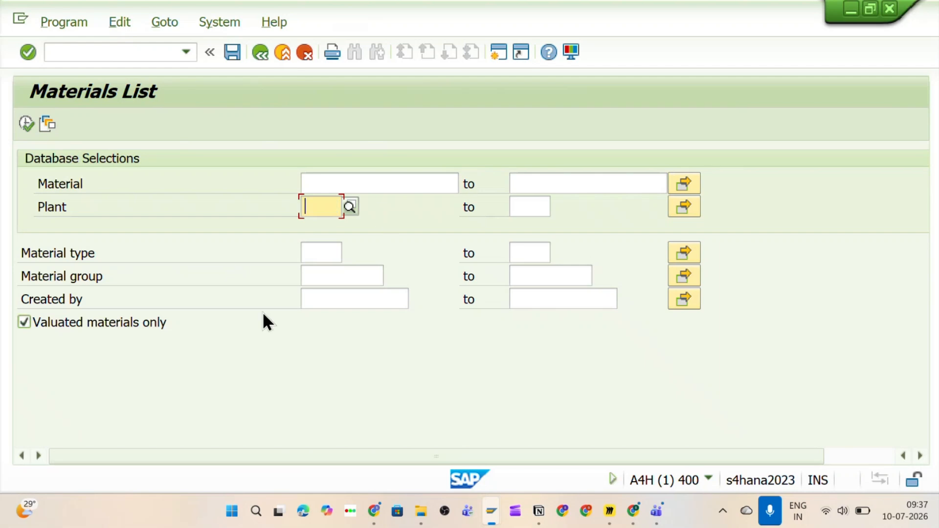
left_click(318, 302)
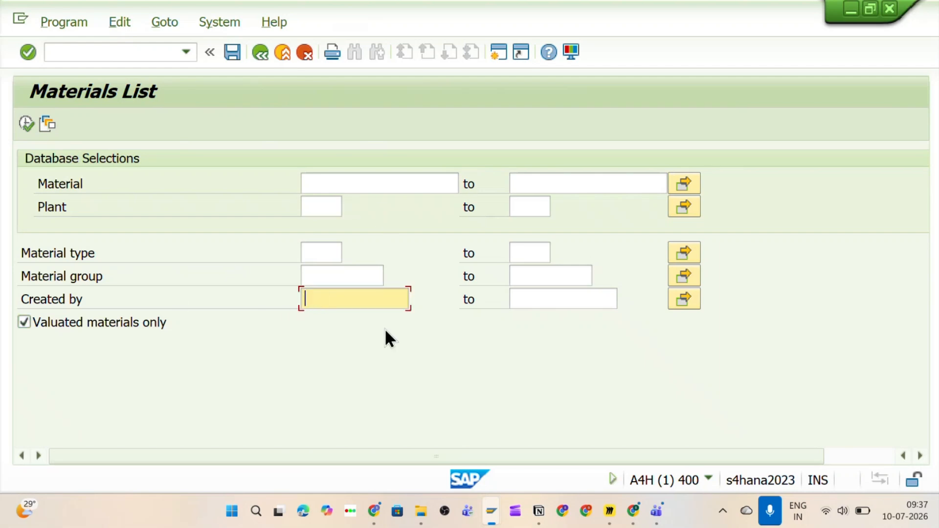
type("vishwas")
left_click_drag(304, 298, 391, 288)
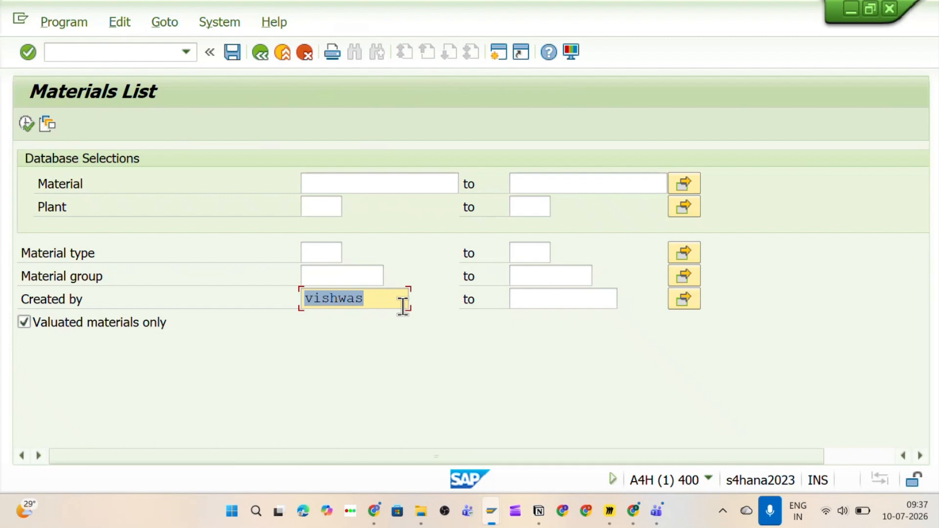
left_click(389, 299)
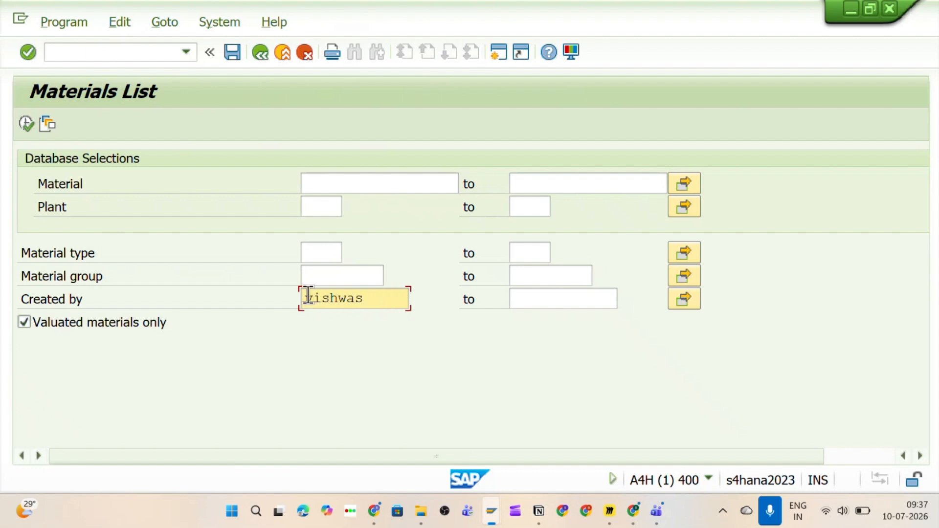
left_click_drag(305, 298, 398, 297)
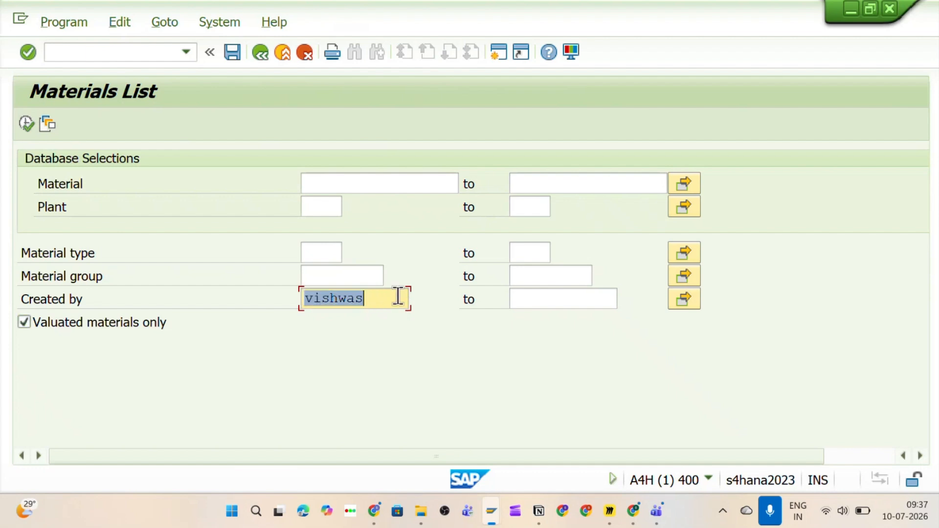
left_click(364, 296)
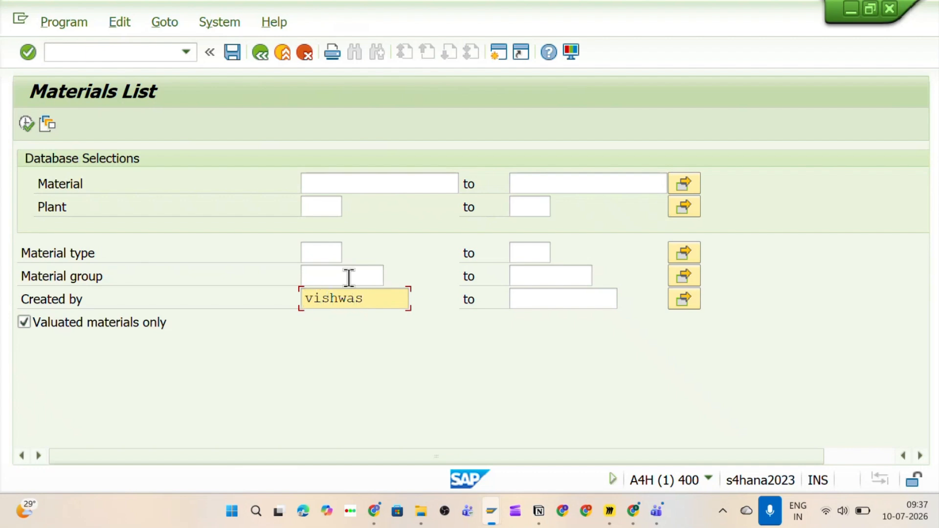
left_click(27, 123)
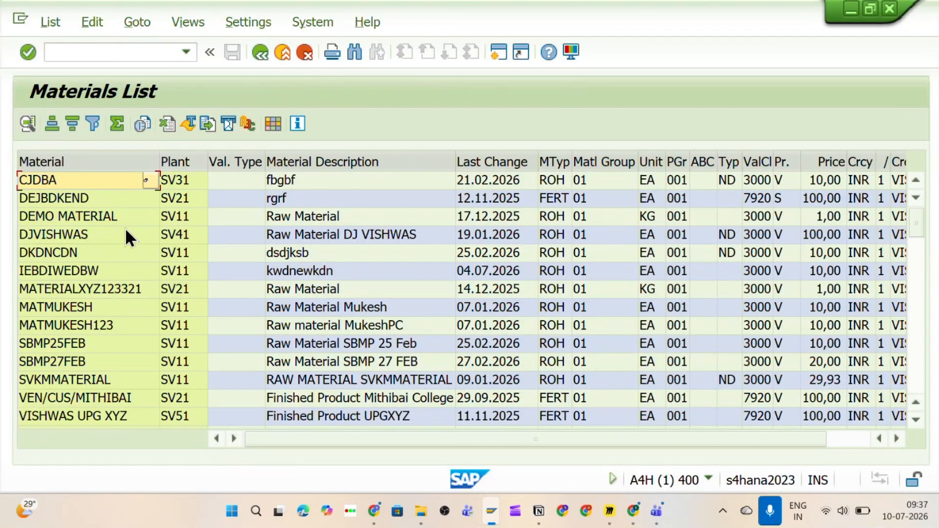
Find the newly created raw material for plant SV11 in the creator's materials list and select its row.
scroll(110, 327, "down", 2)
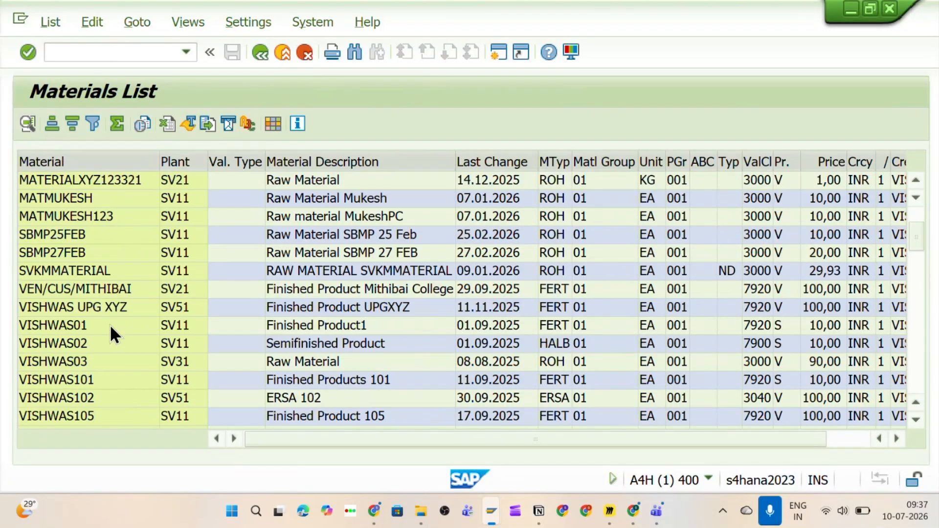
scroll(111, 328, "down", 12)
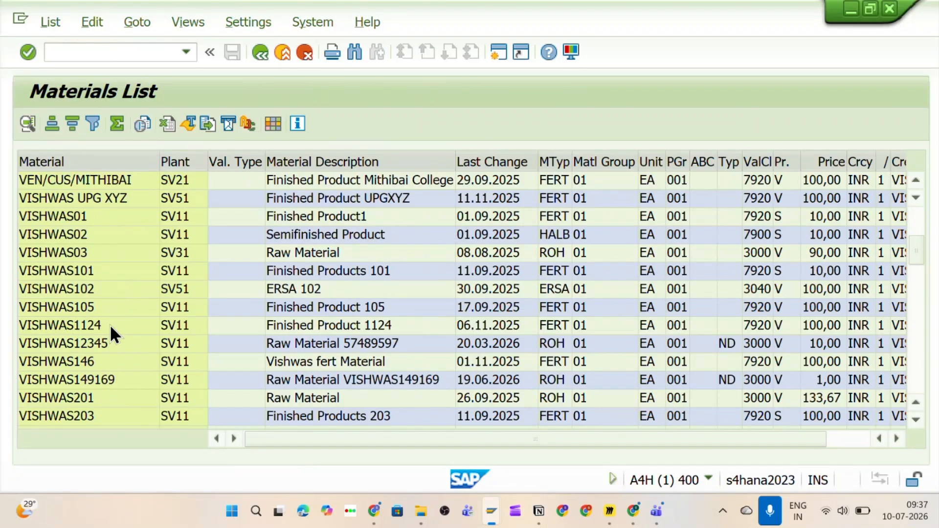
scroll(110, 325, "down", 10)
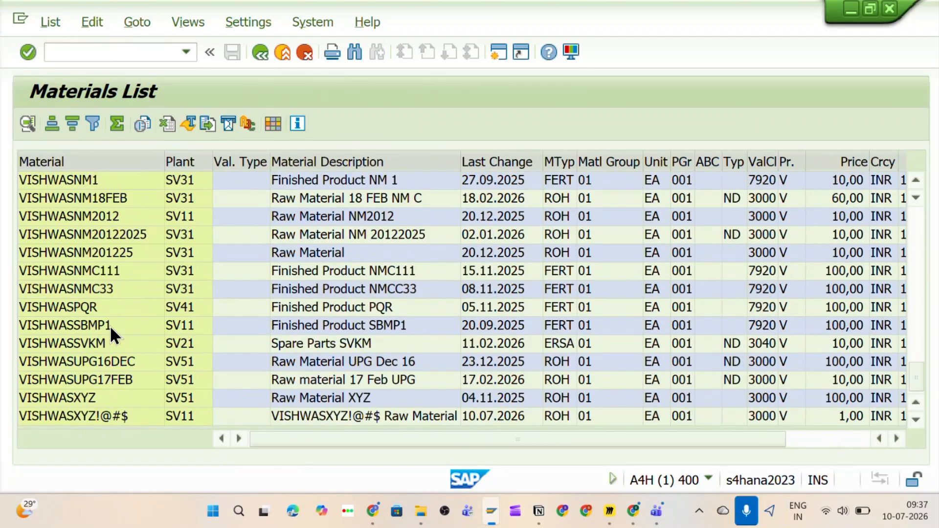
left_click(60, 420)
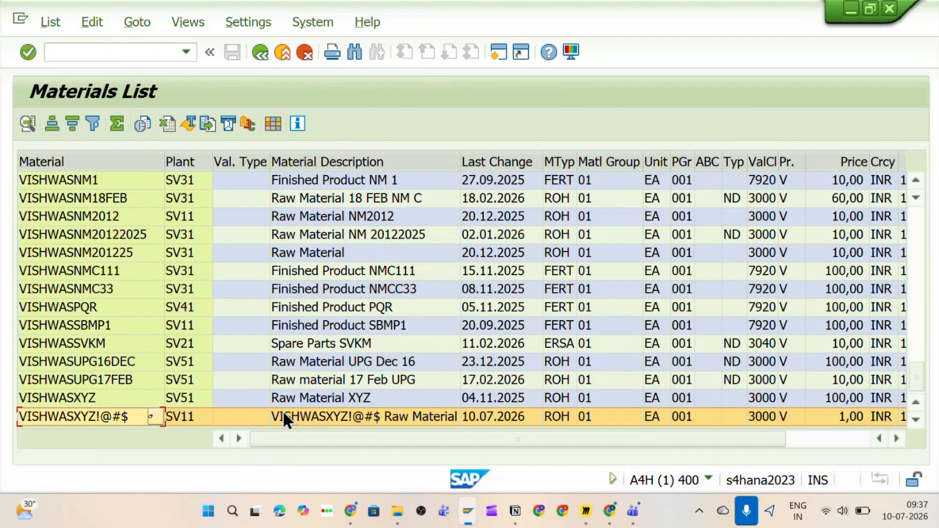
left_click(53, 124)
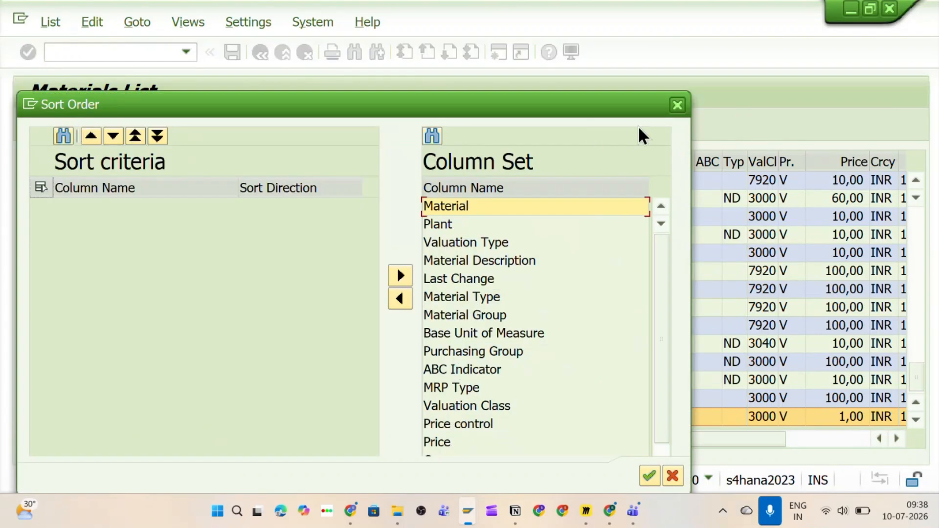
left_click(677, 104)
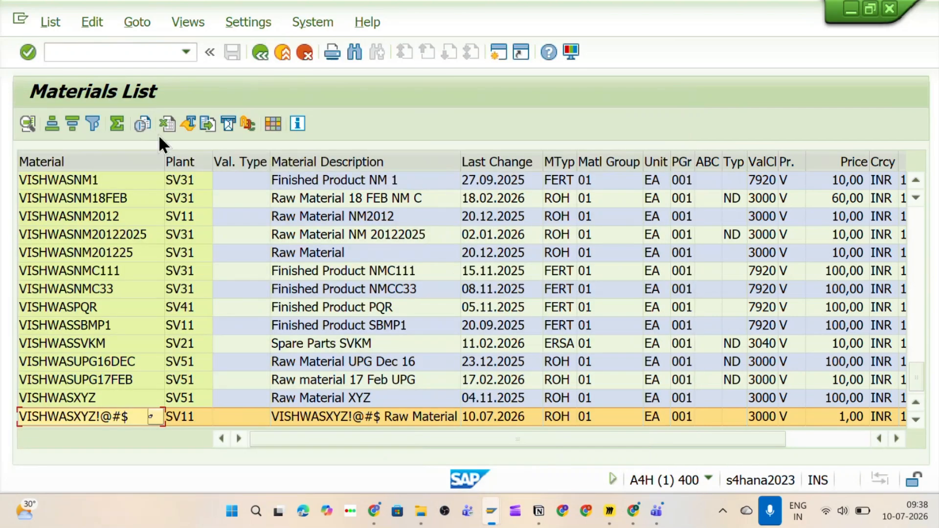
left_click(73, 121)
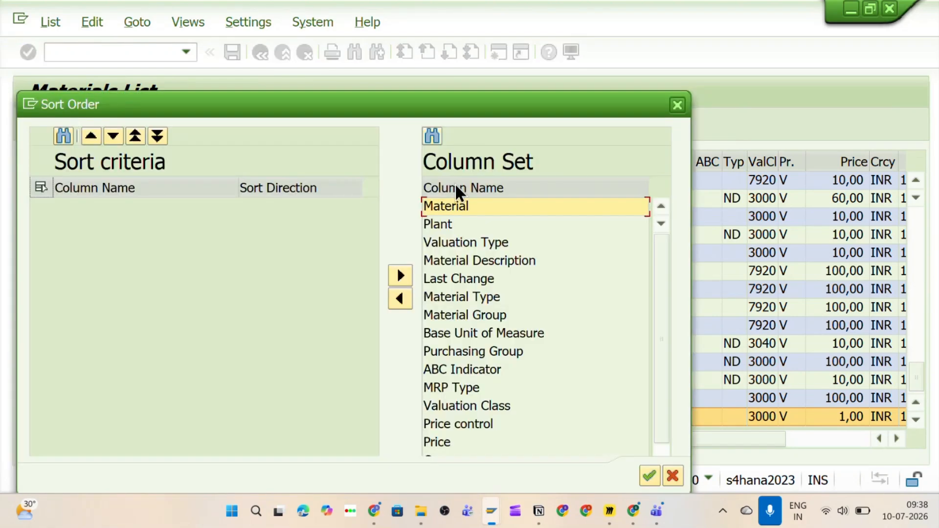
left_click(677, 105)
Examine the Last Change dates of the creator's materials and return to the report selection.
scroll(343, 322, "up", 10)
scroll(387, 304, "up", 10)
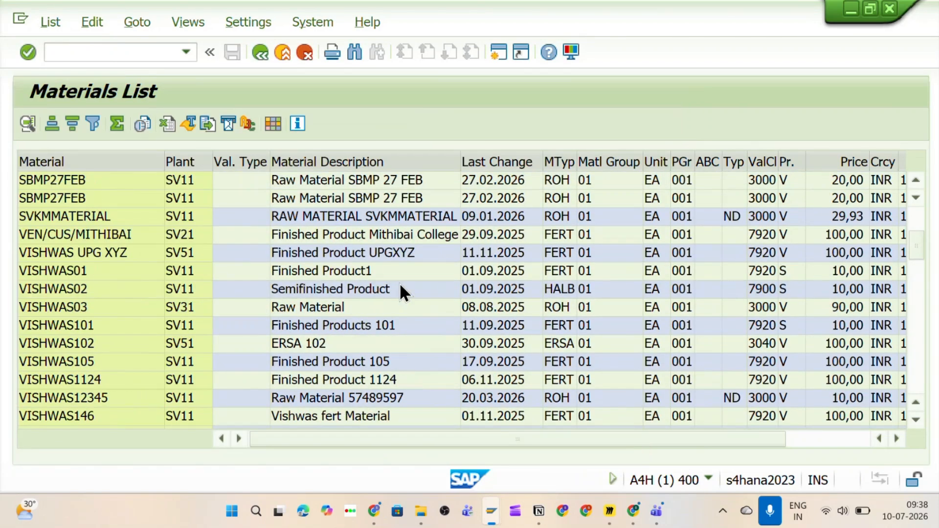
left_click(504, 163)
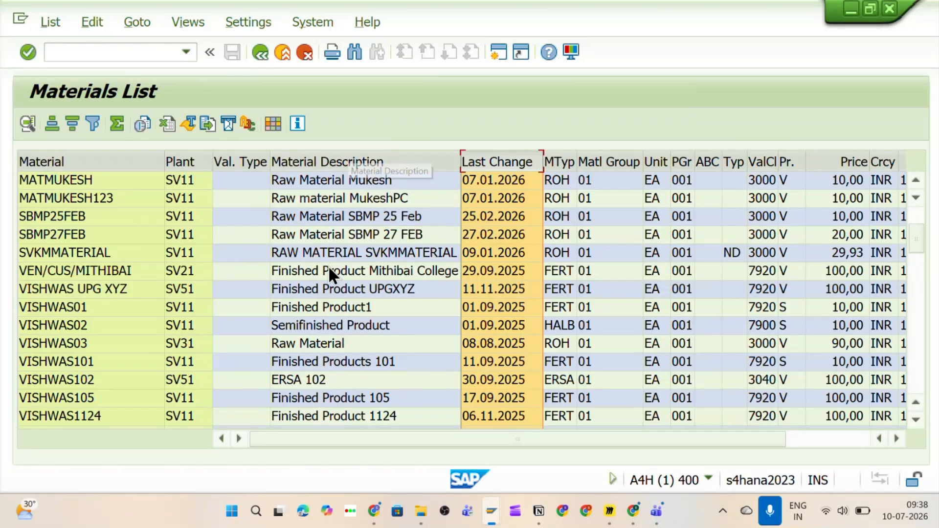
scroll(343, 266, "up", 3)
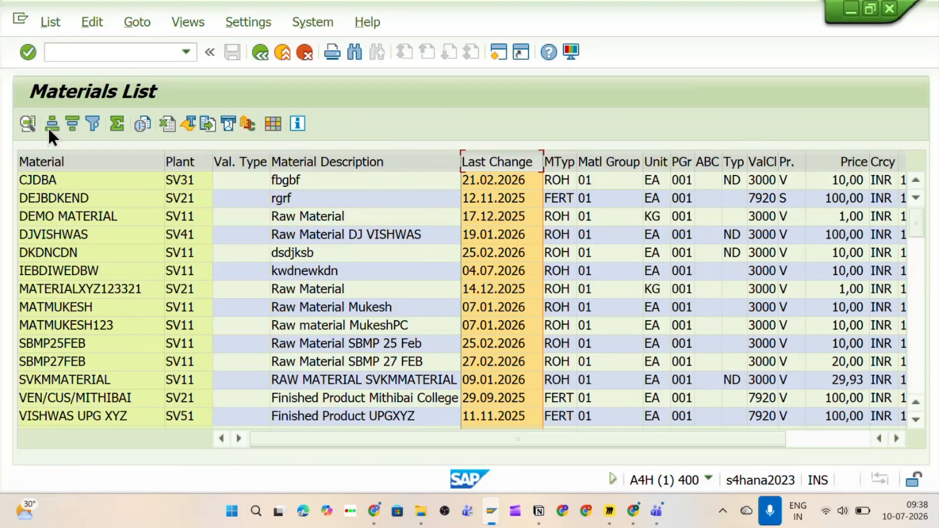
left_click(260, 53)
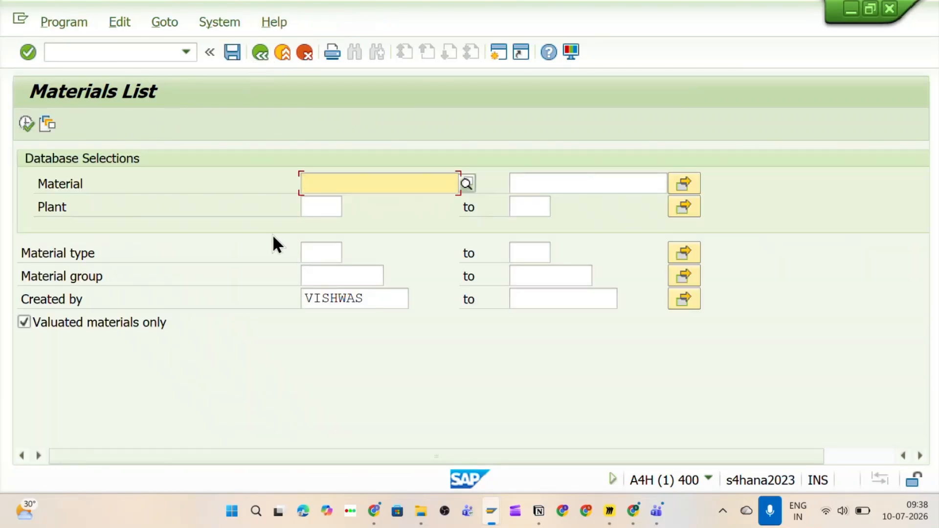